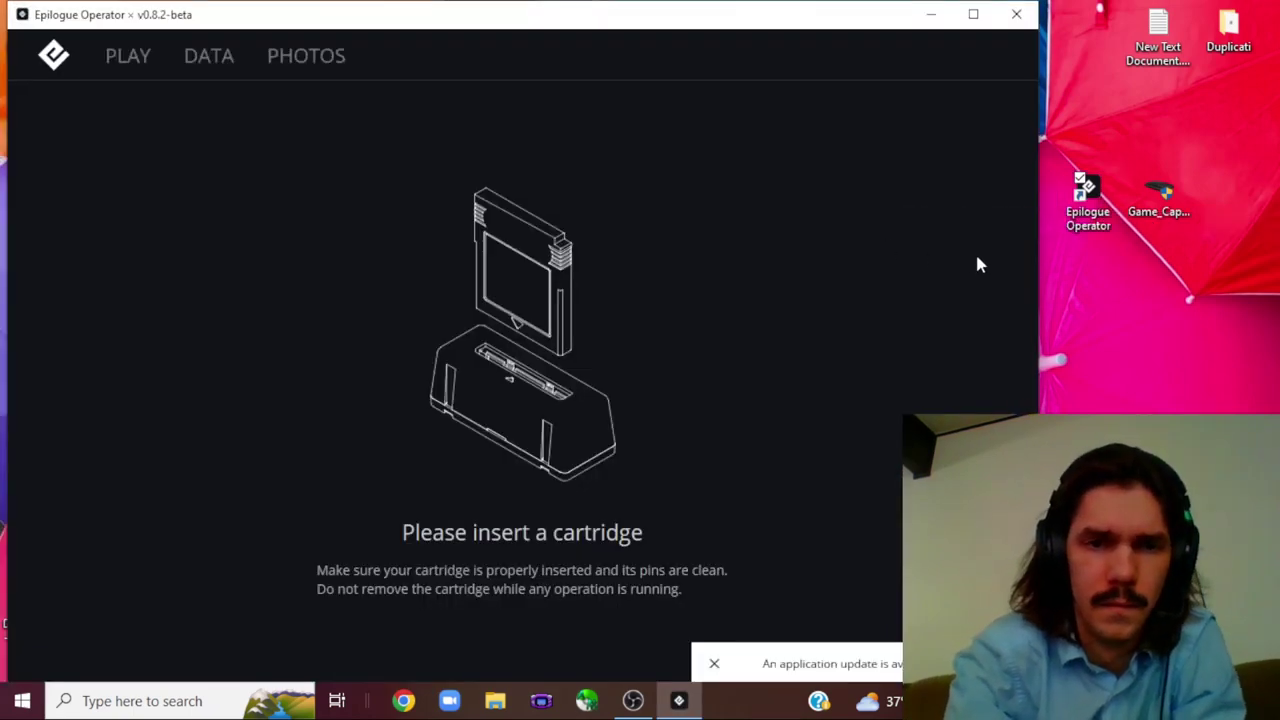
- Restart Epilogue Operator so that it detects the inserted cartridge
left_click_drag(689, 22, 706, 17)
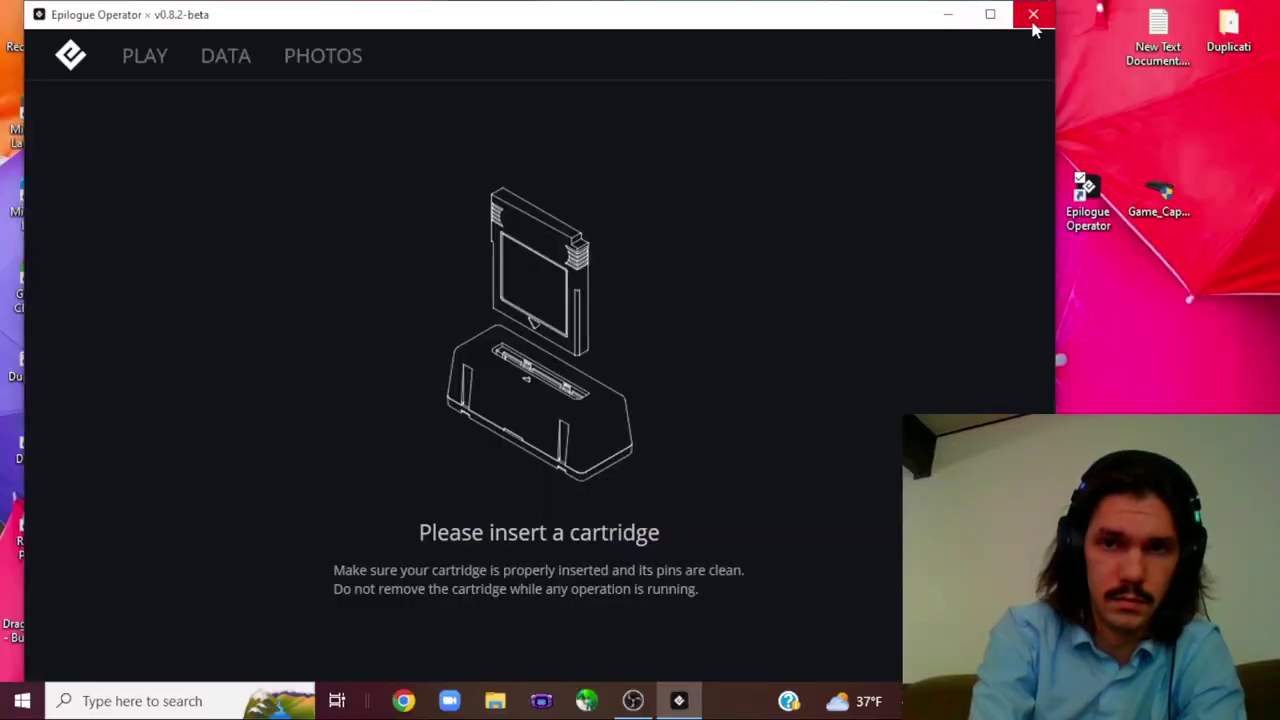
left_click(1034, 22)
double_click(1086, 197)
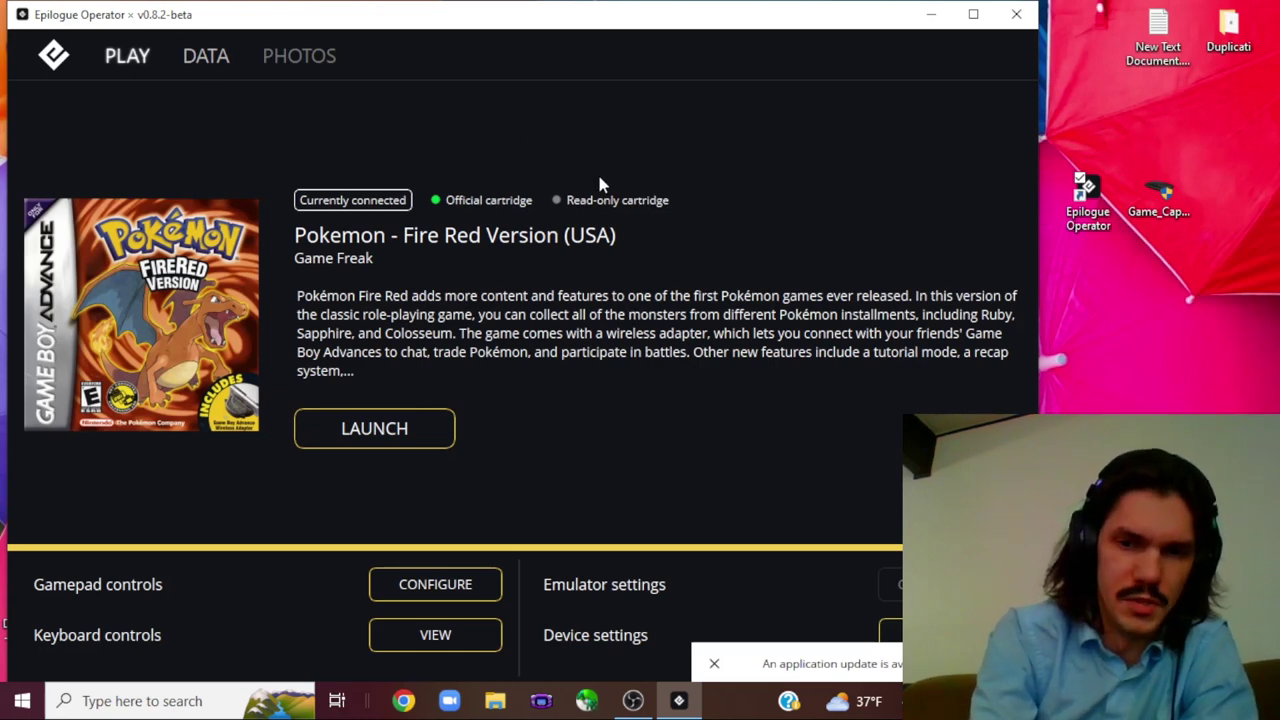
- Start downloading the cartridge's save data and choose the Save Files folder of Action Replay PowerSaves 3DS on the D: drive
left_click(209, 58)
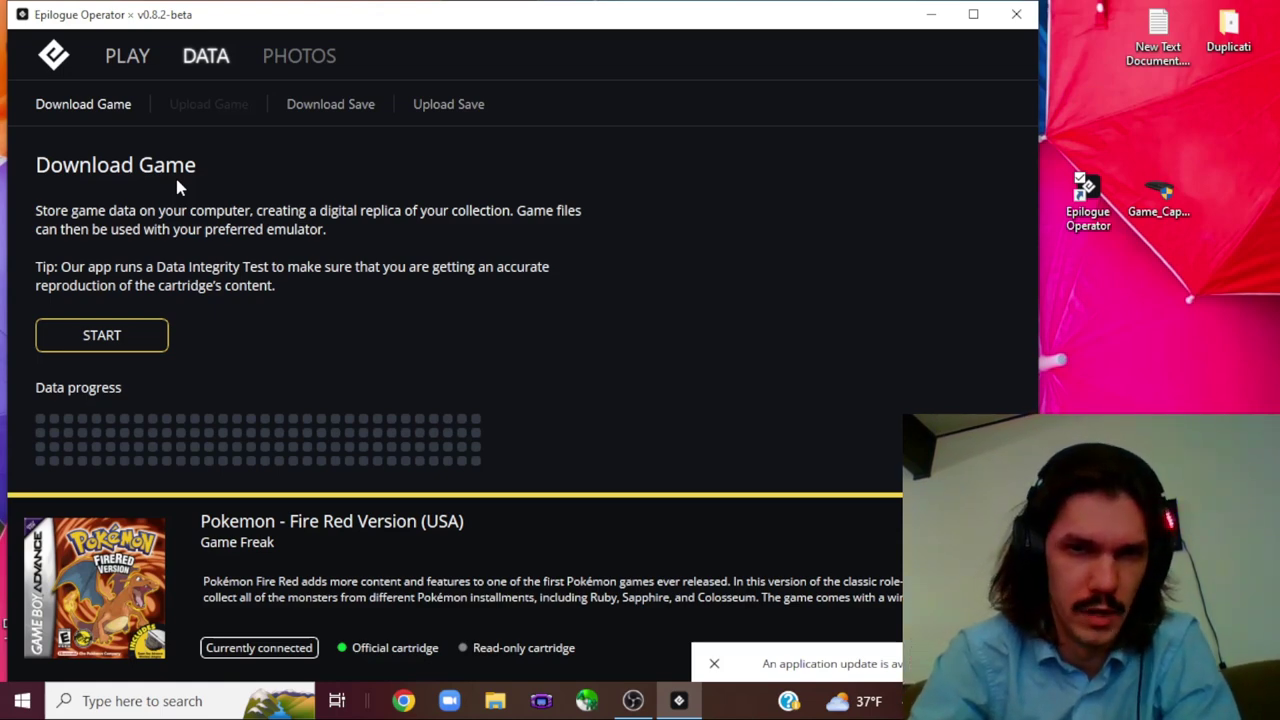
left_click(357, 108)
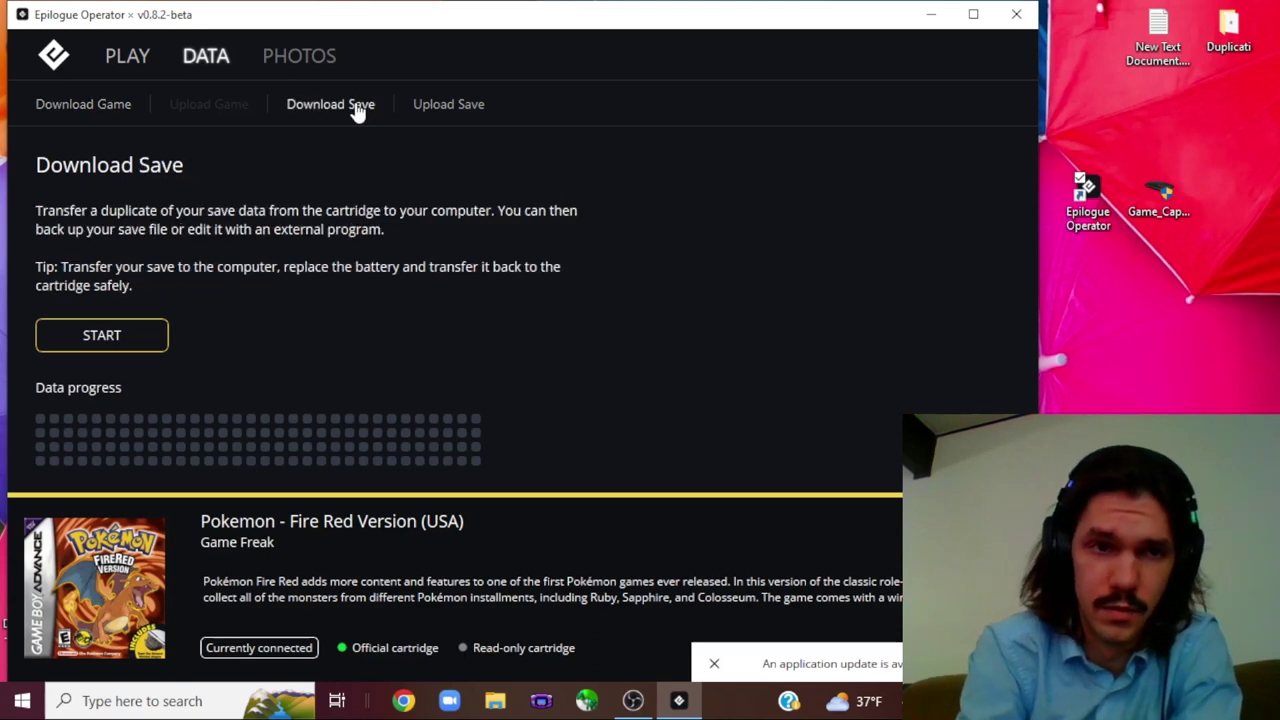
left_click(146, 333)
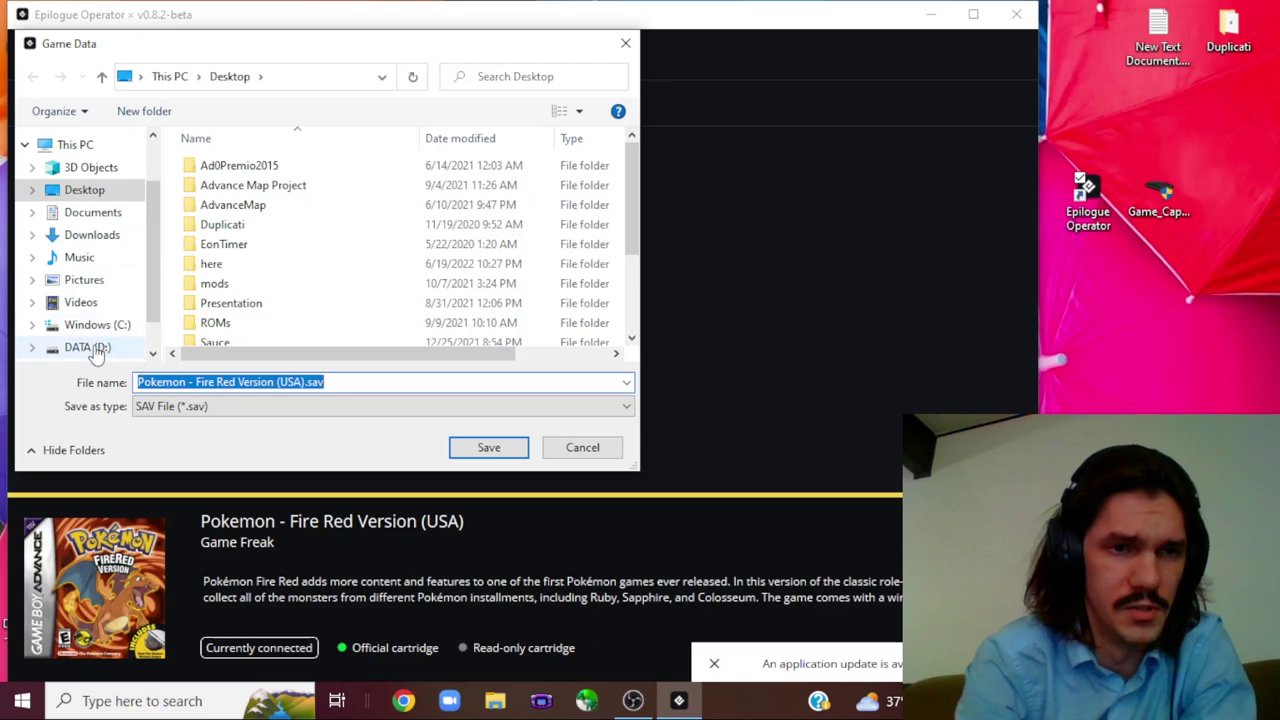
left_click(90, 349)
double_click(328, 167)
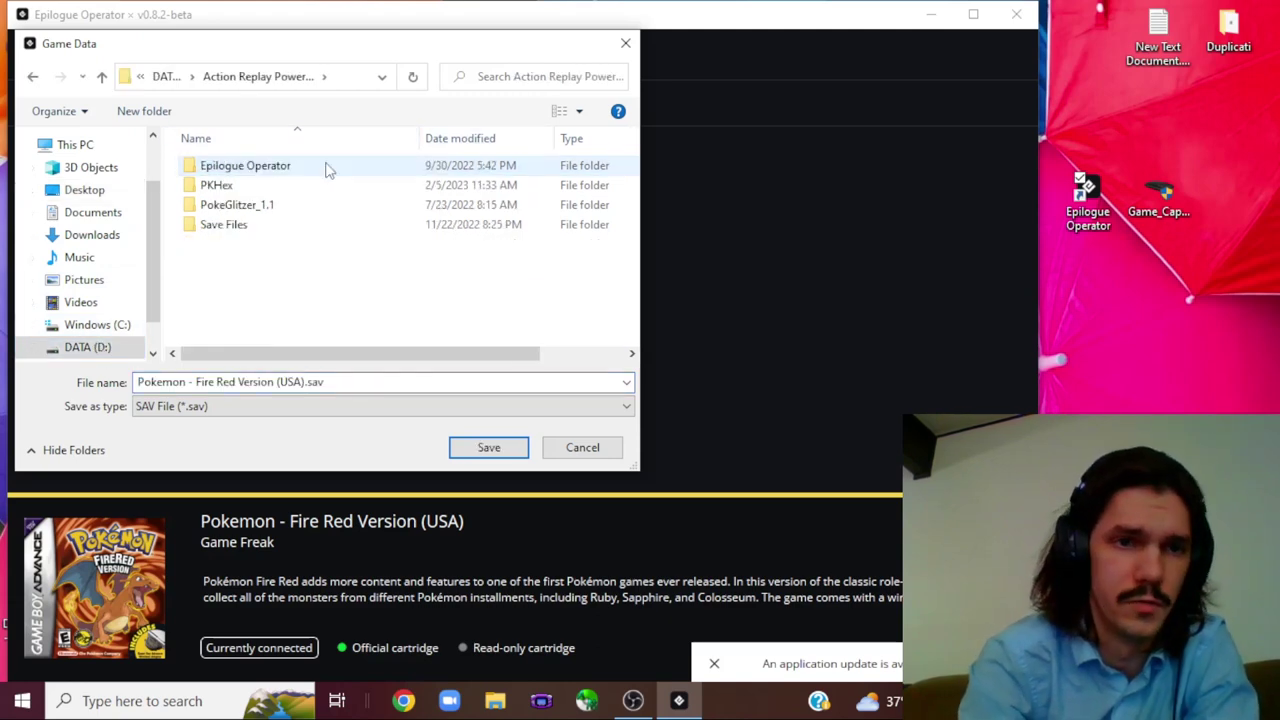
double_click(246, 228)
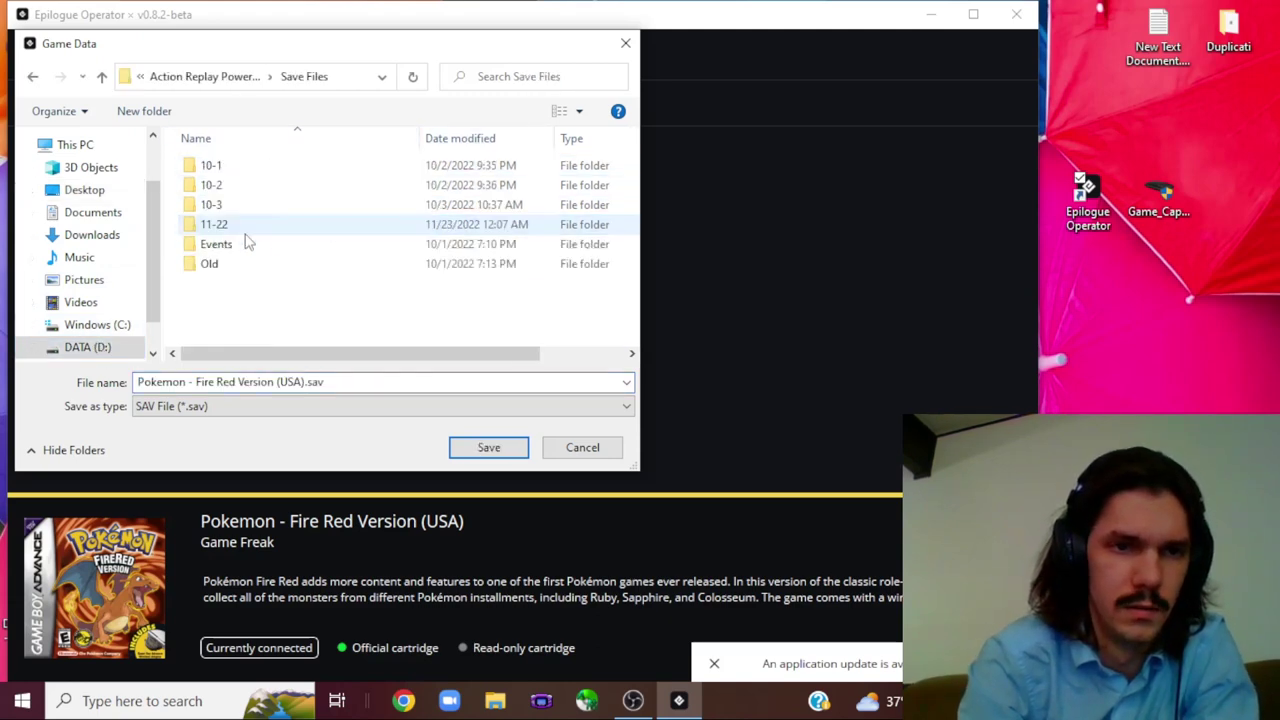
- Create a folder named 2-7 and save Pokemon - Fire Red Version (USA).sav into it
left_click(145, 111)
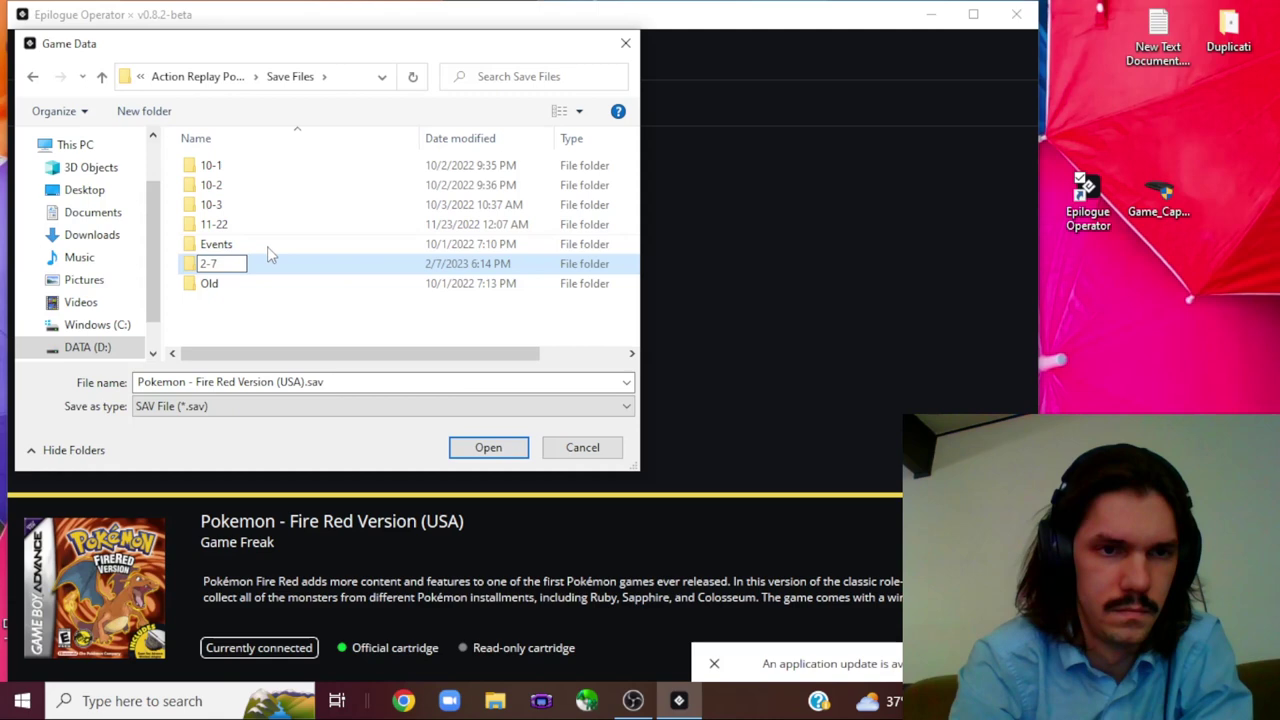
key("Return")
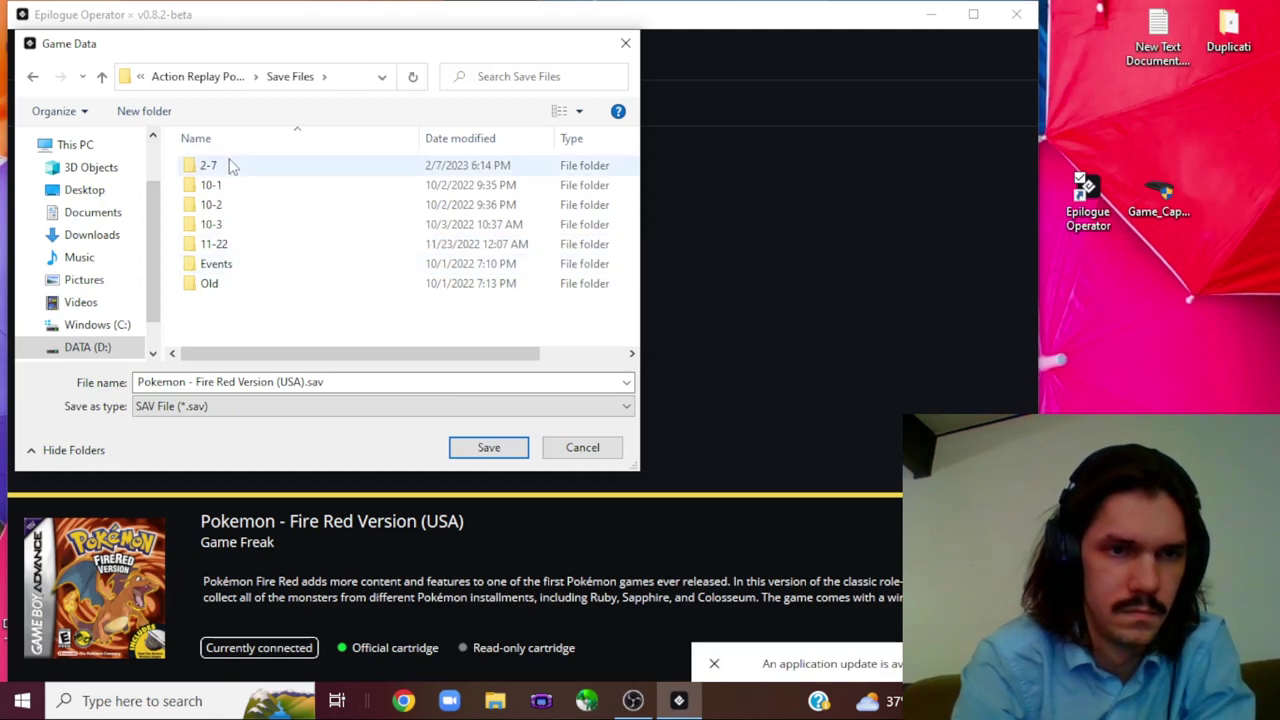
double_click(229, 166)
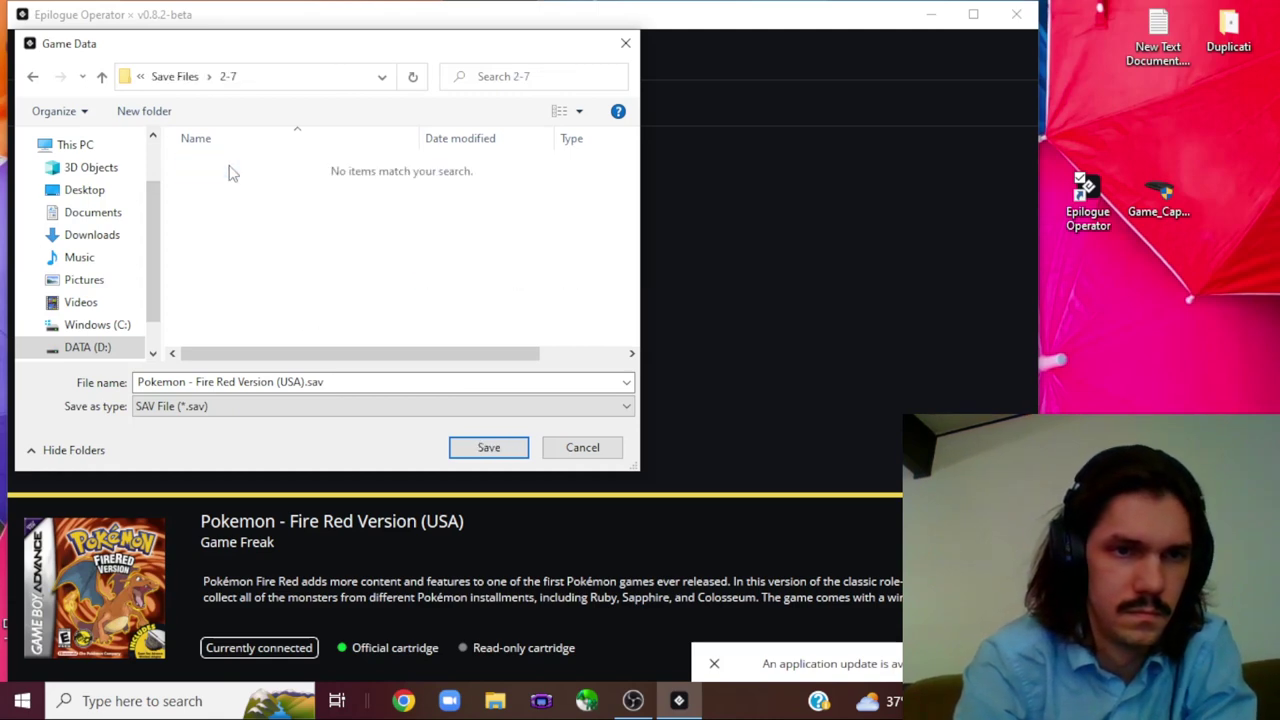
left_click(490, 448)
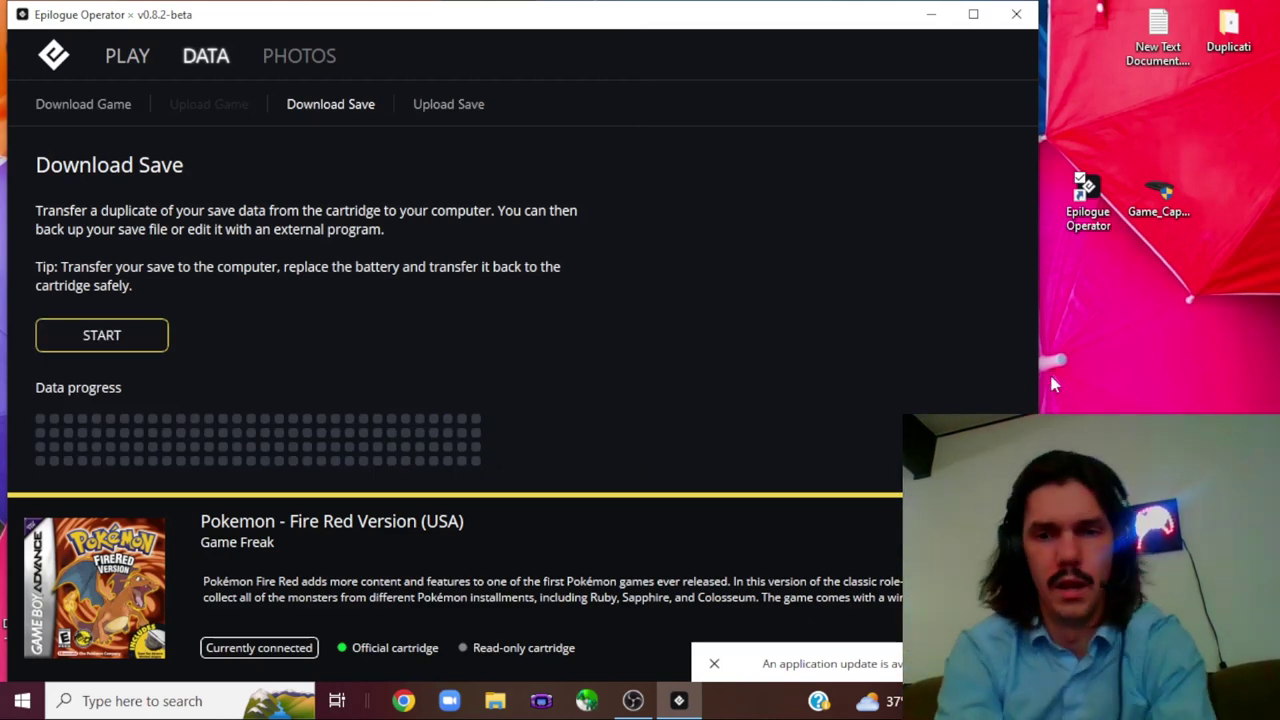
- Launch PKHeX and load Pokemon - Fire Red Version (USA).sav from the 2-7 folder, with FireRed as the game version
left_click(497, 703)
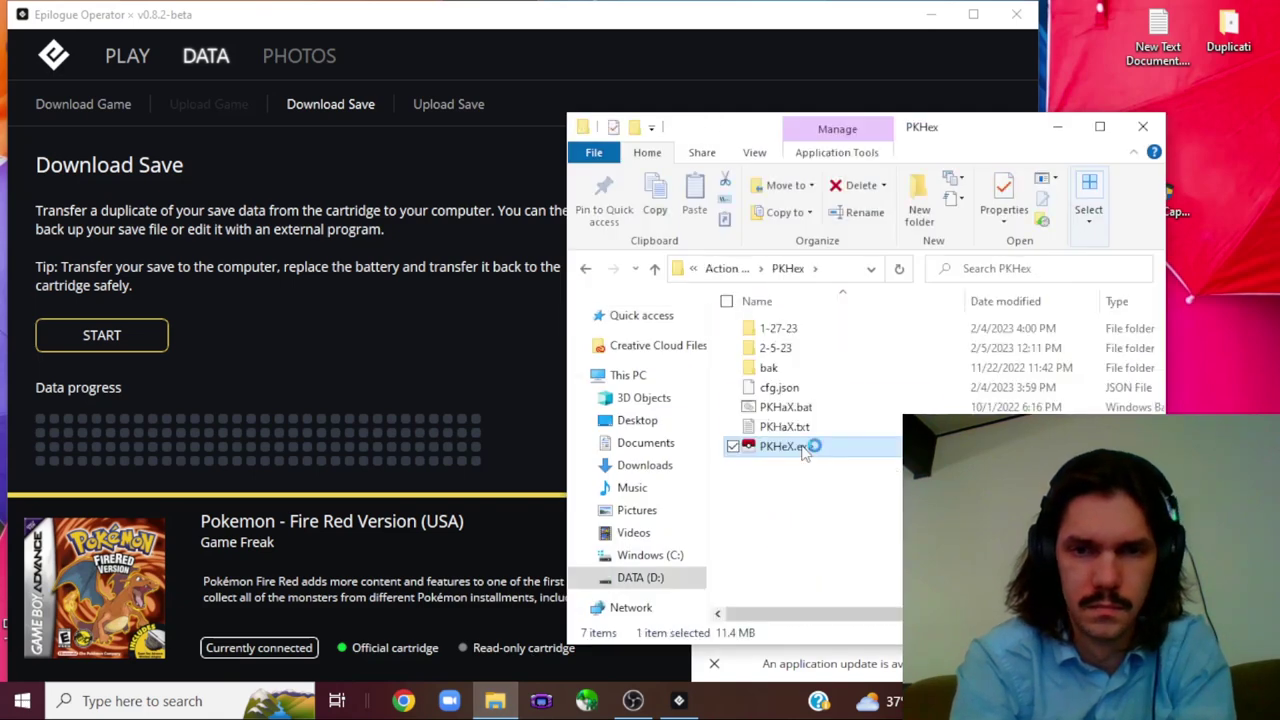
double_click(803, 452)
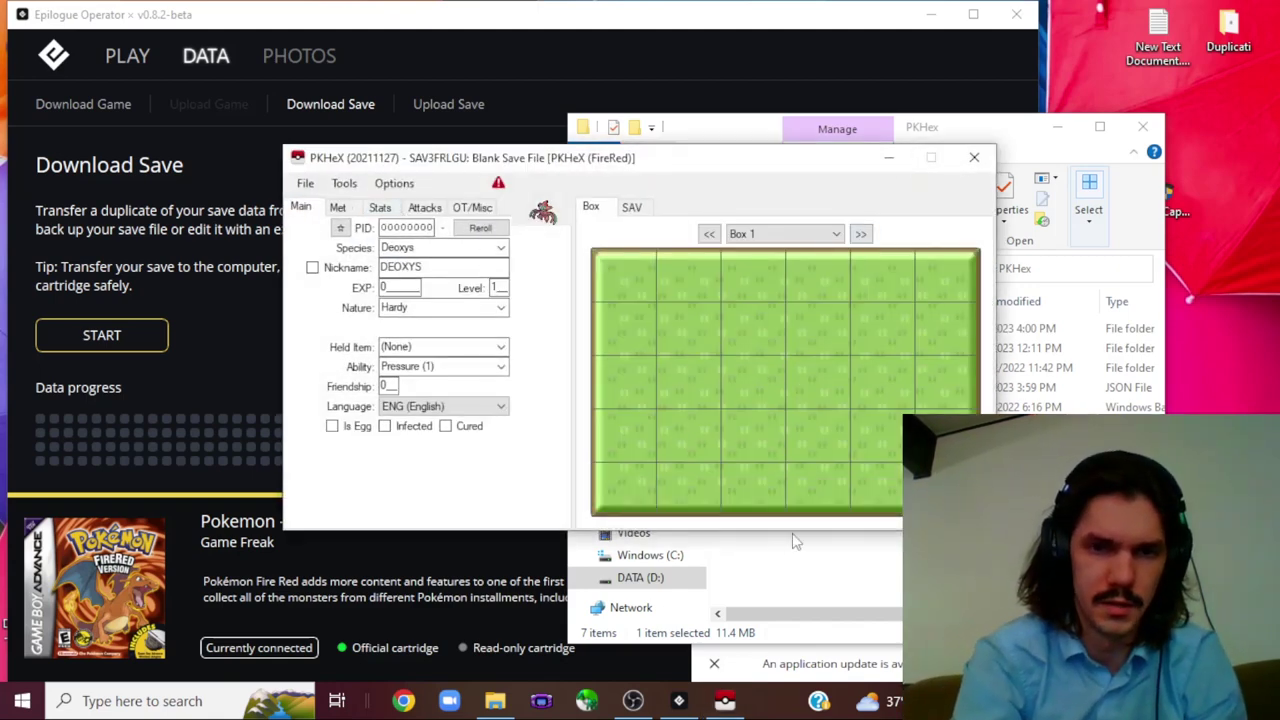
left_click(998, 133)
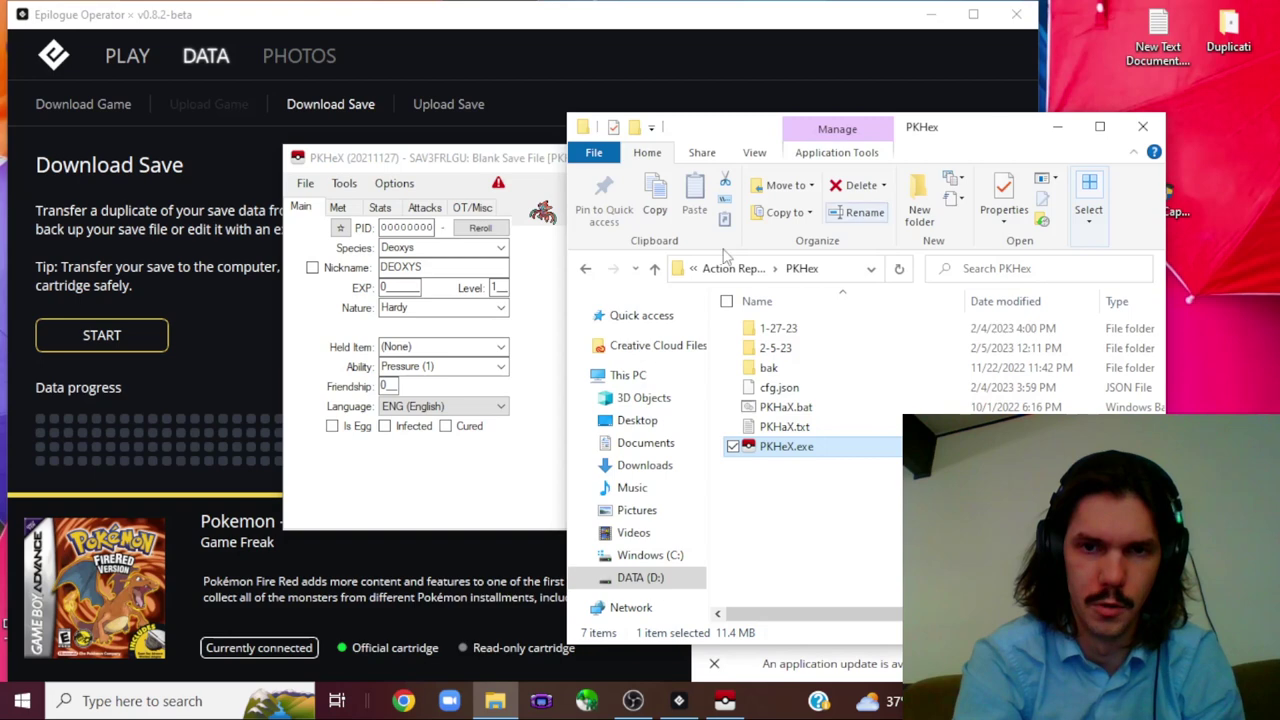
left_click(586, 270)
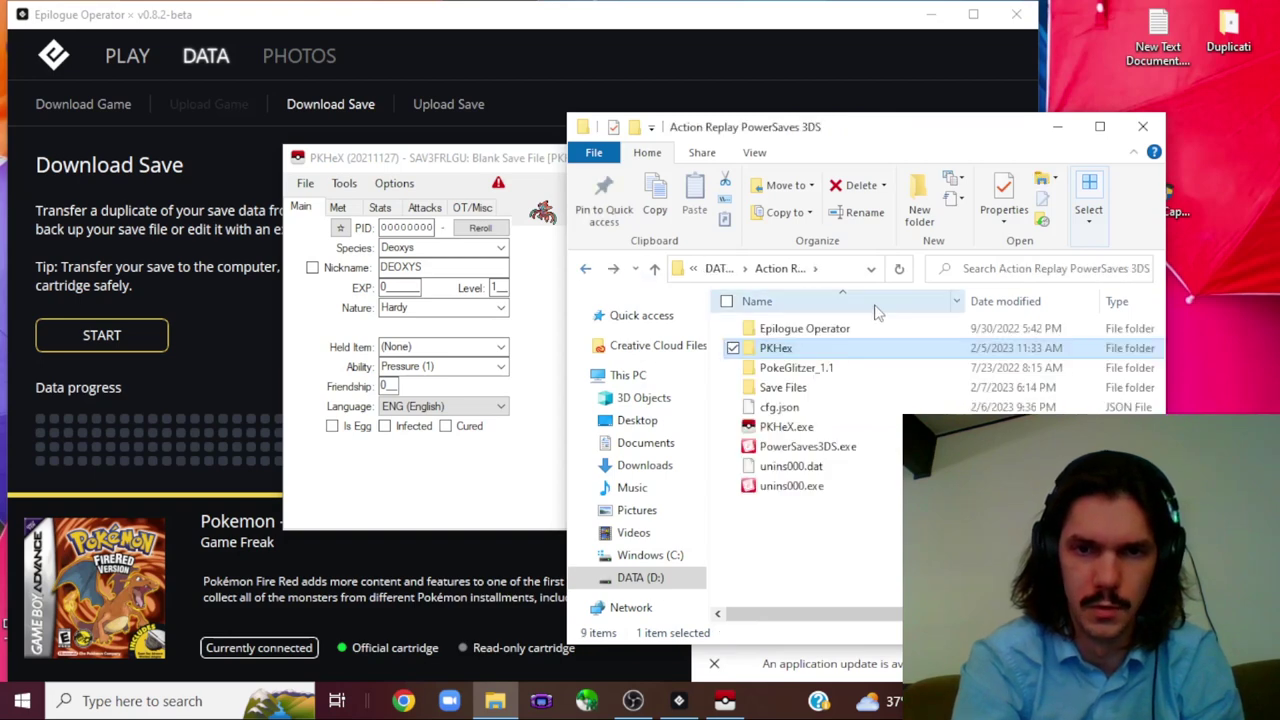
double_click(813, 395)
double_click(800, 334)
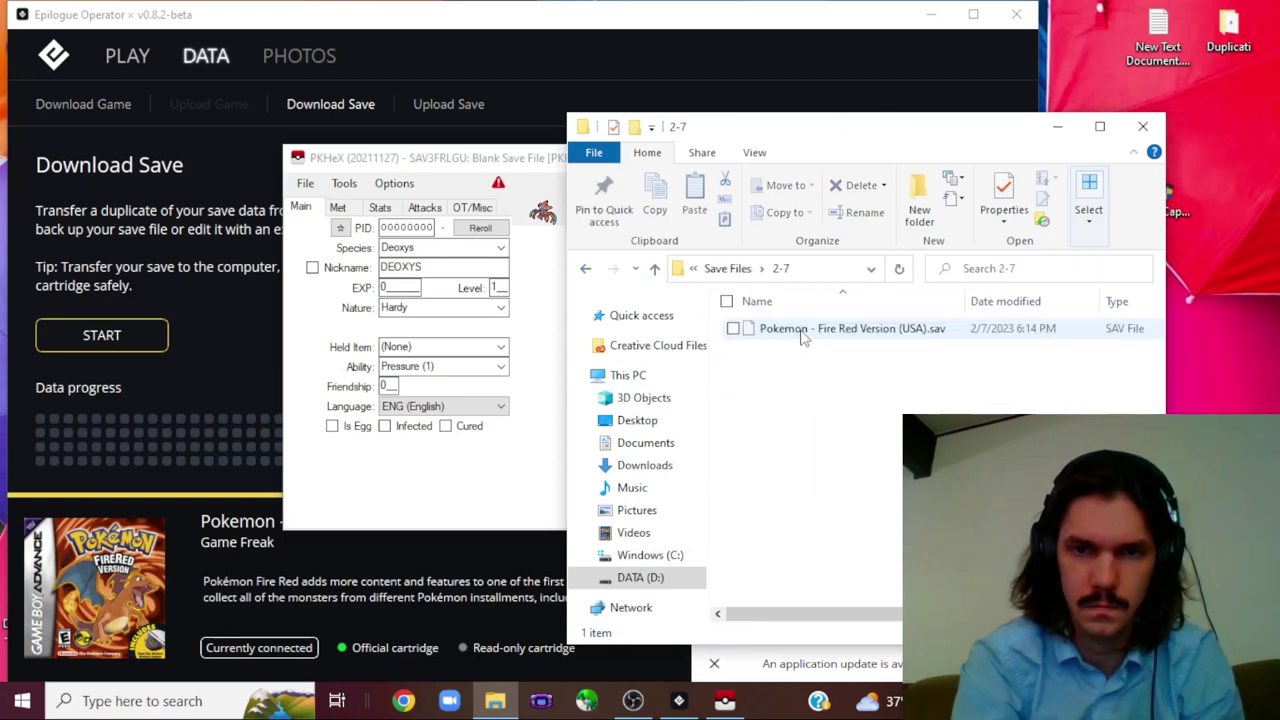
left_click(876, 336)
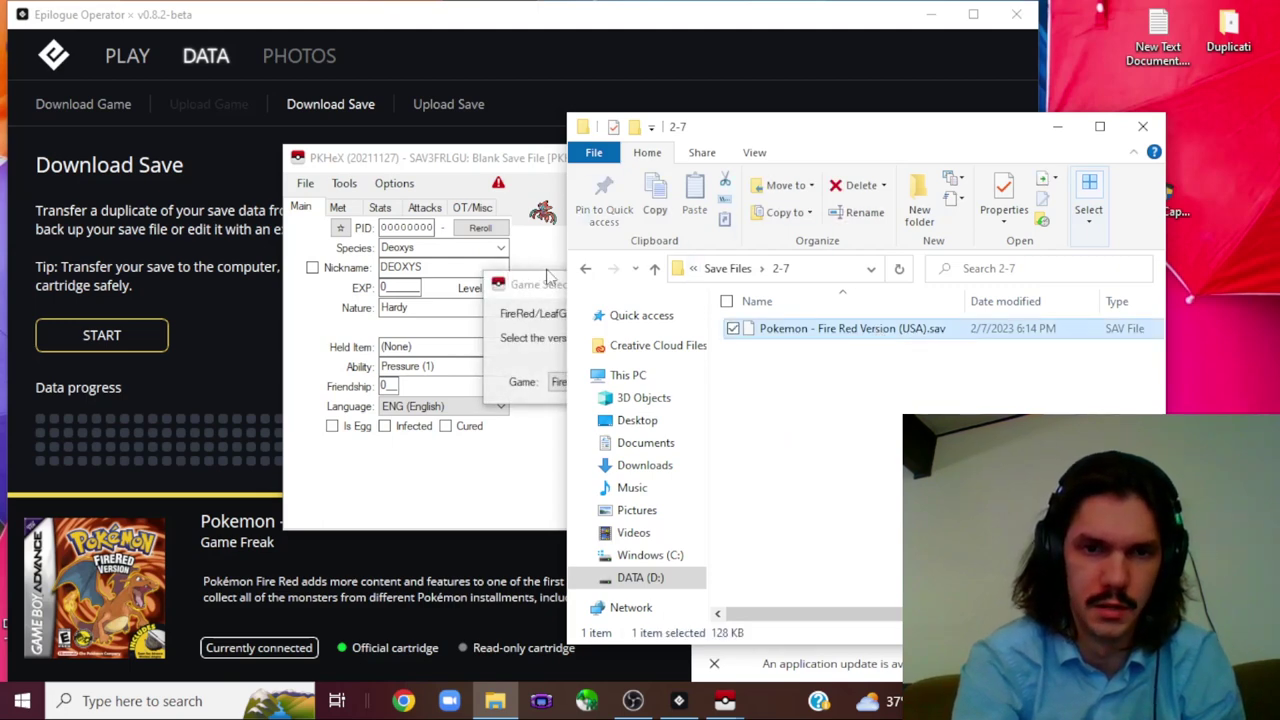
left_click(552, 268)
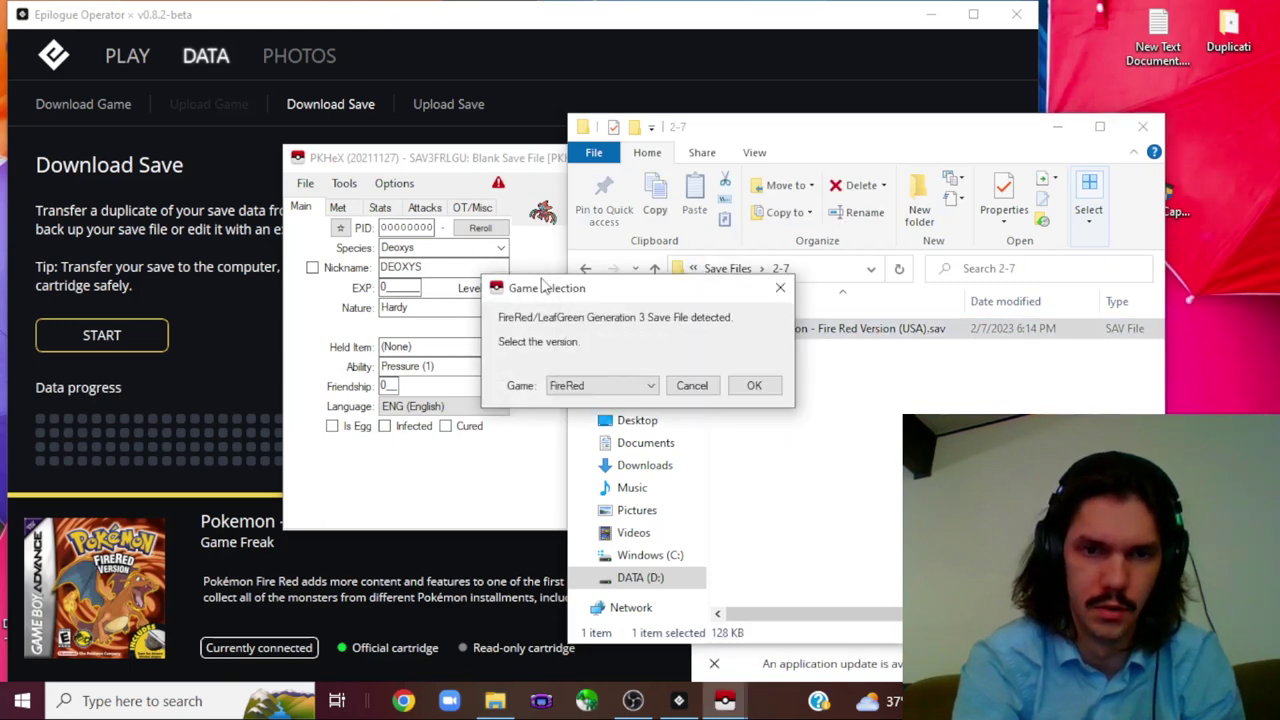
left_click(755, 386)
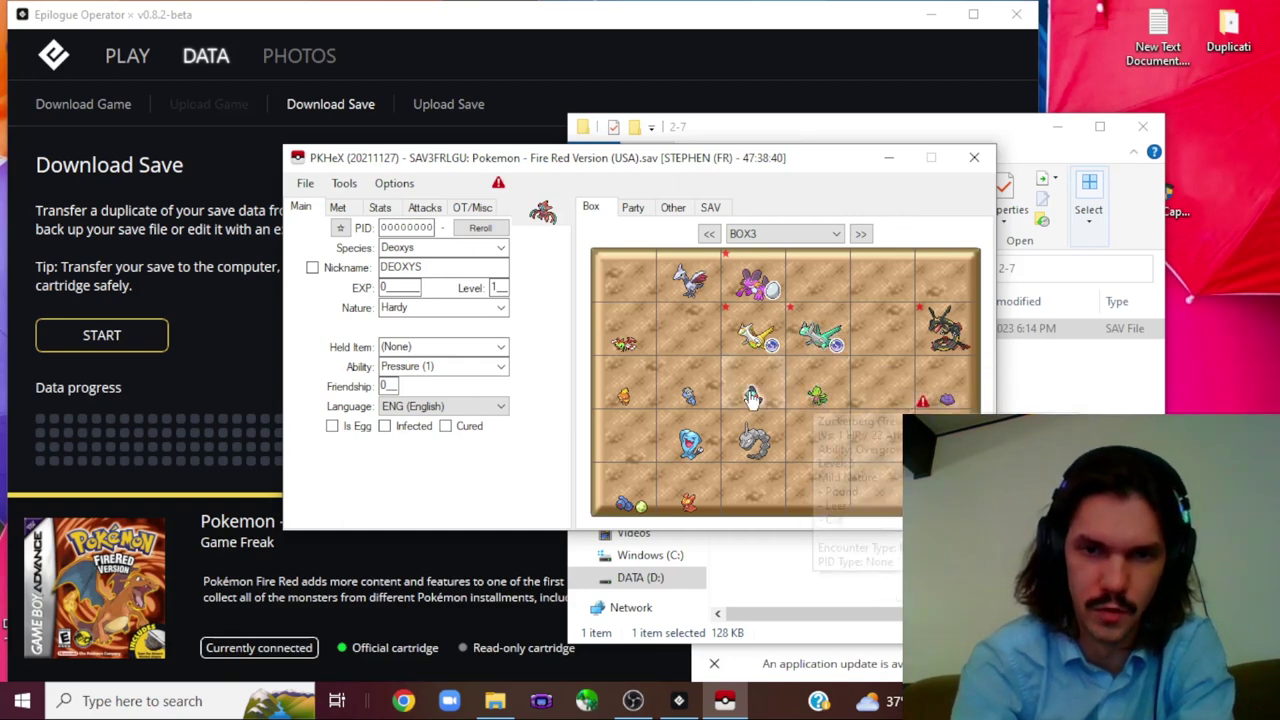
- View the Yanma and the shiny Swampert from BOX3 in the Pokémon editor
mouse_move(745, 397)
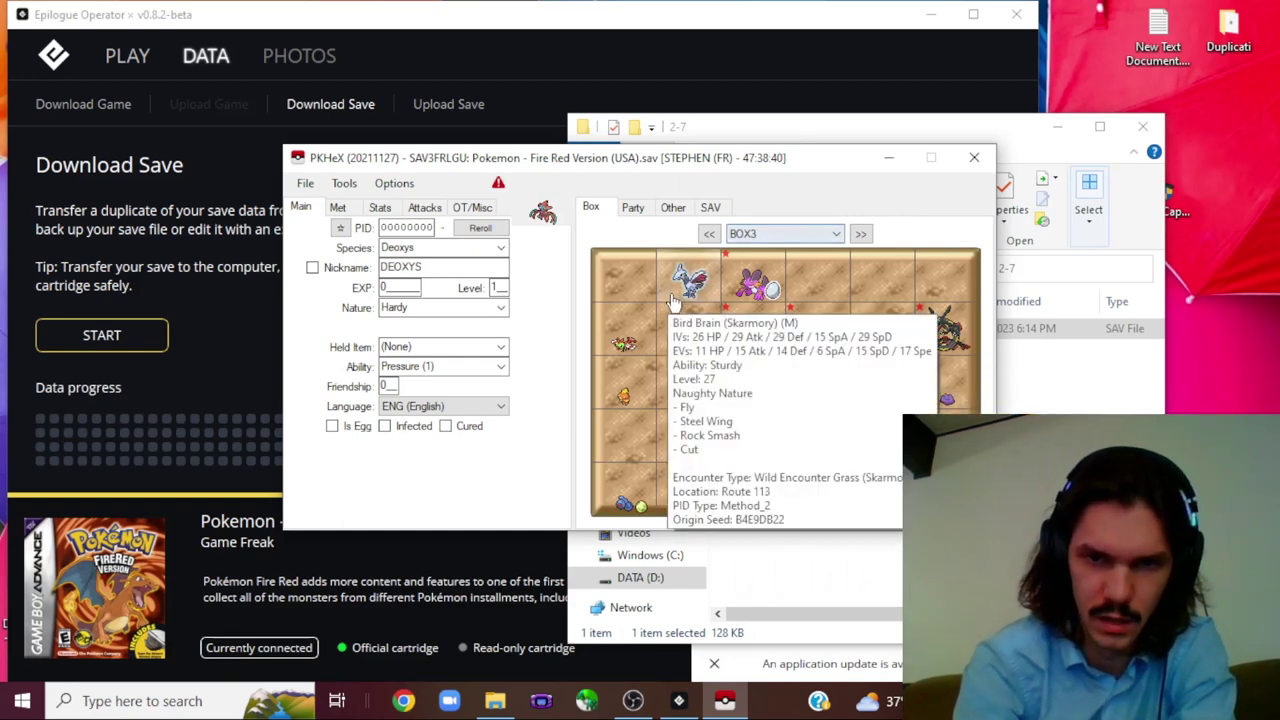
right_click(630, 343)
left_click(660, 347)
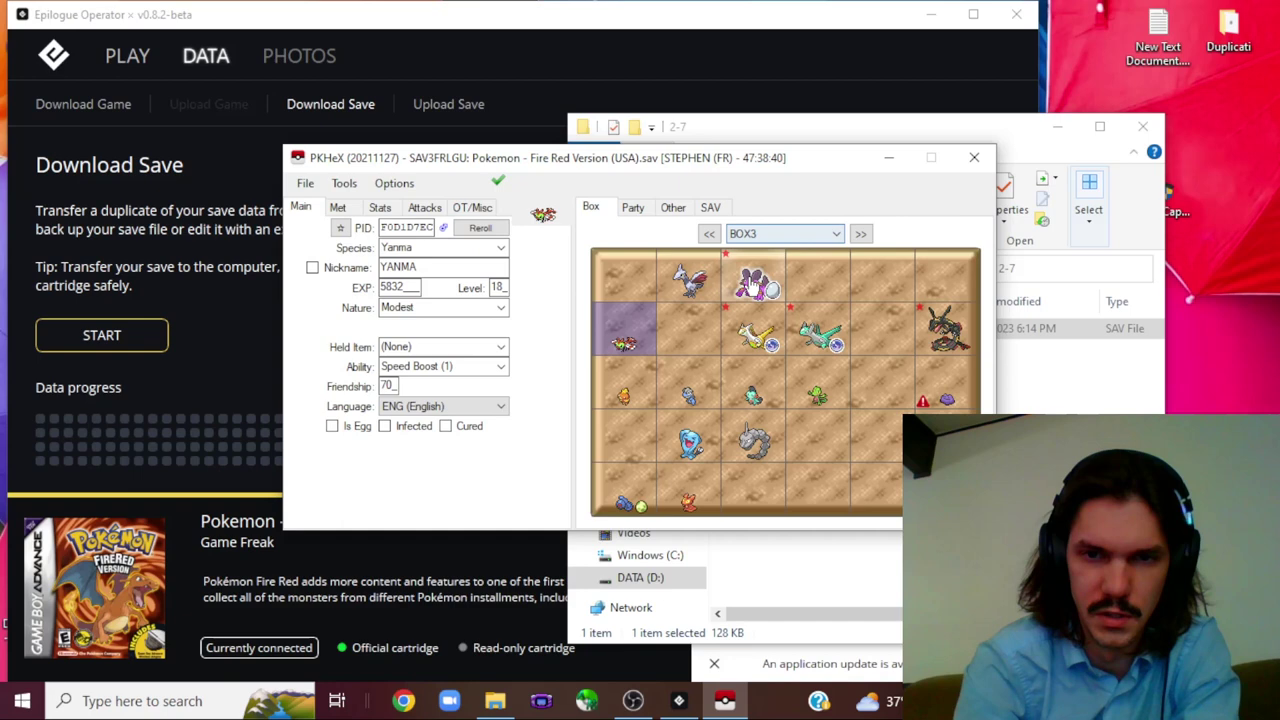
mouse_move(740, 287)
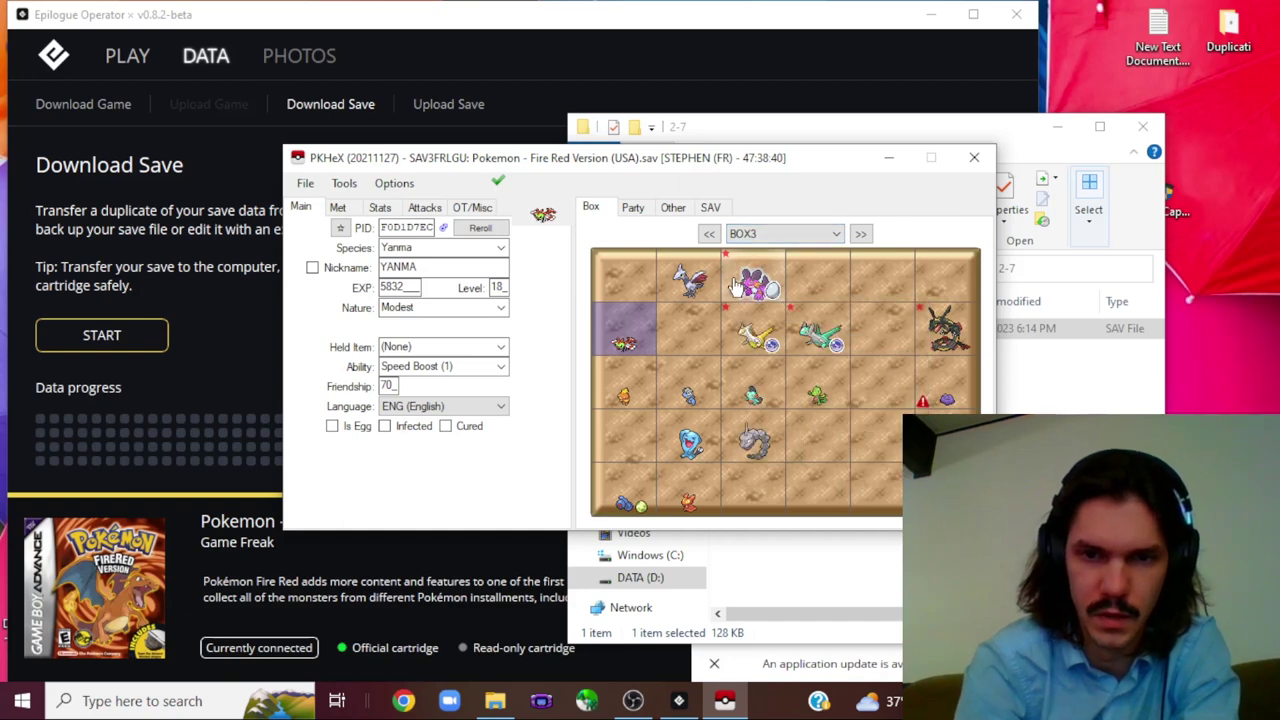
right_click(741, 286)
left_click(757, 291)
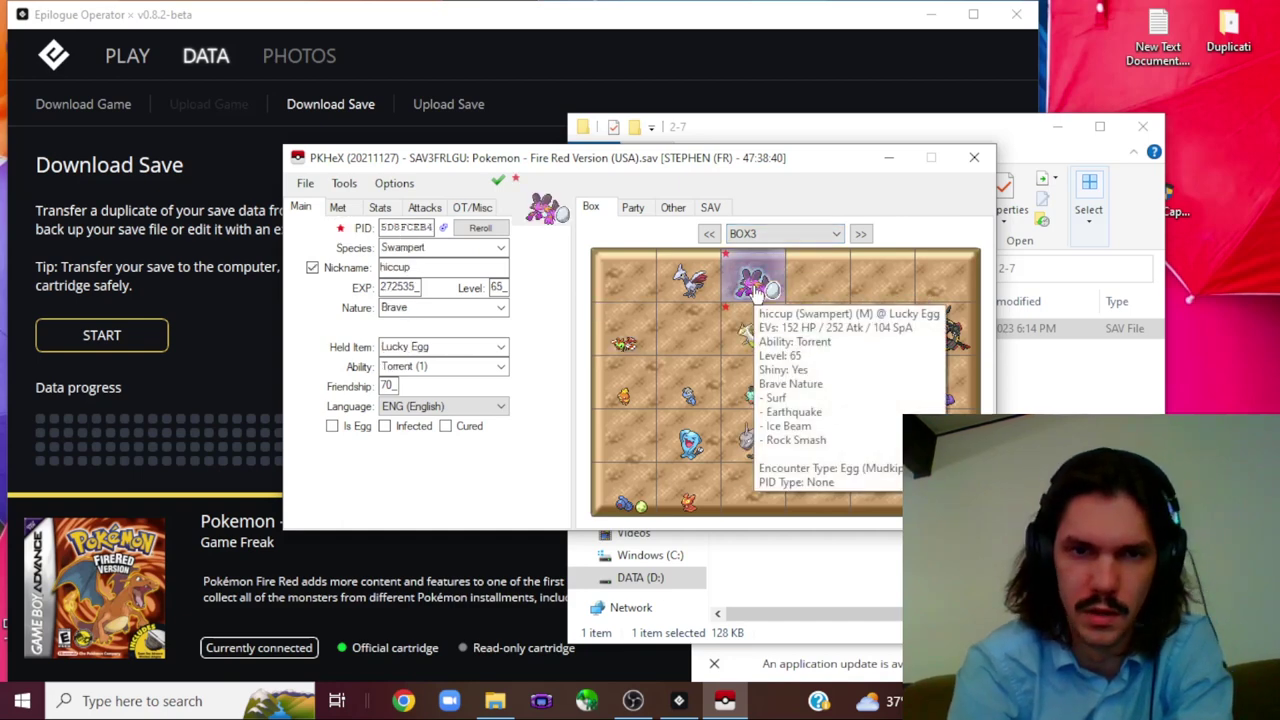
- Look at BOX4 and examine the Swampert's main data, stats, origin game and met location
left_click(860, 234)
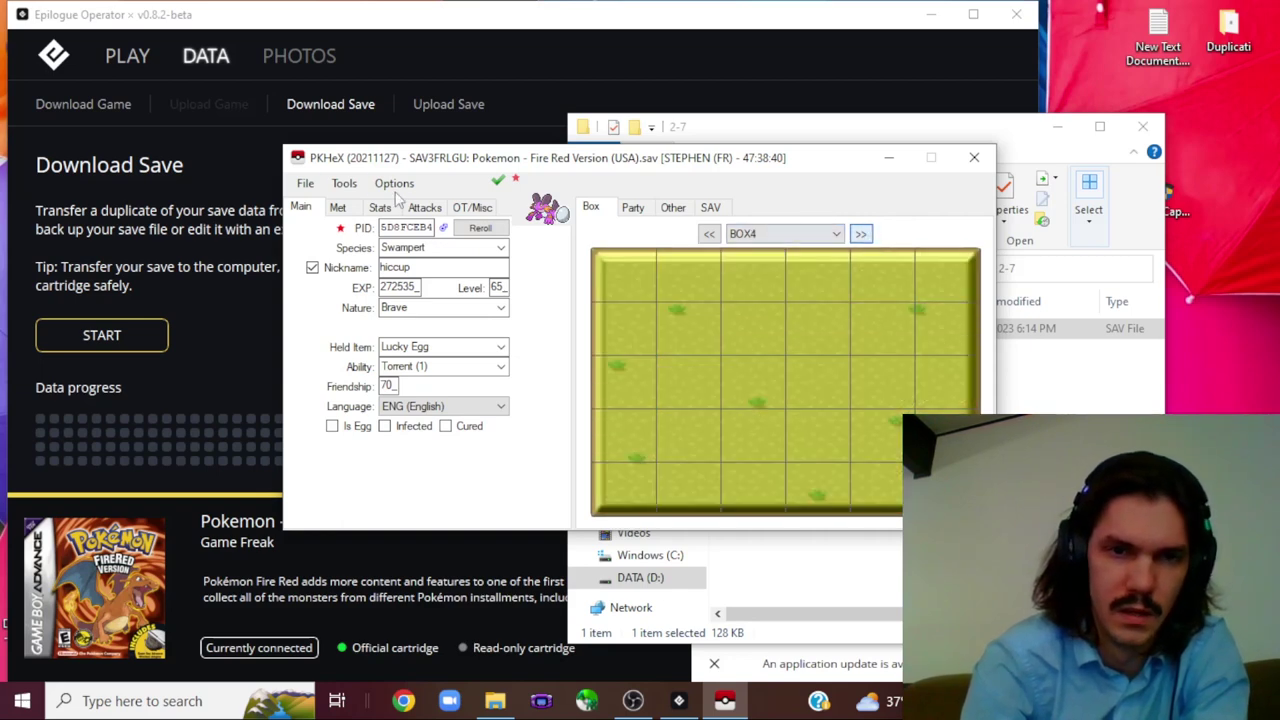
left_click(345, 210)
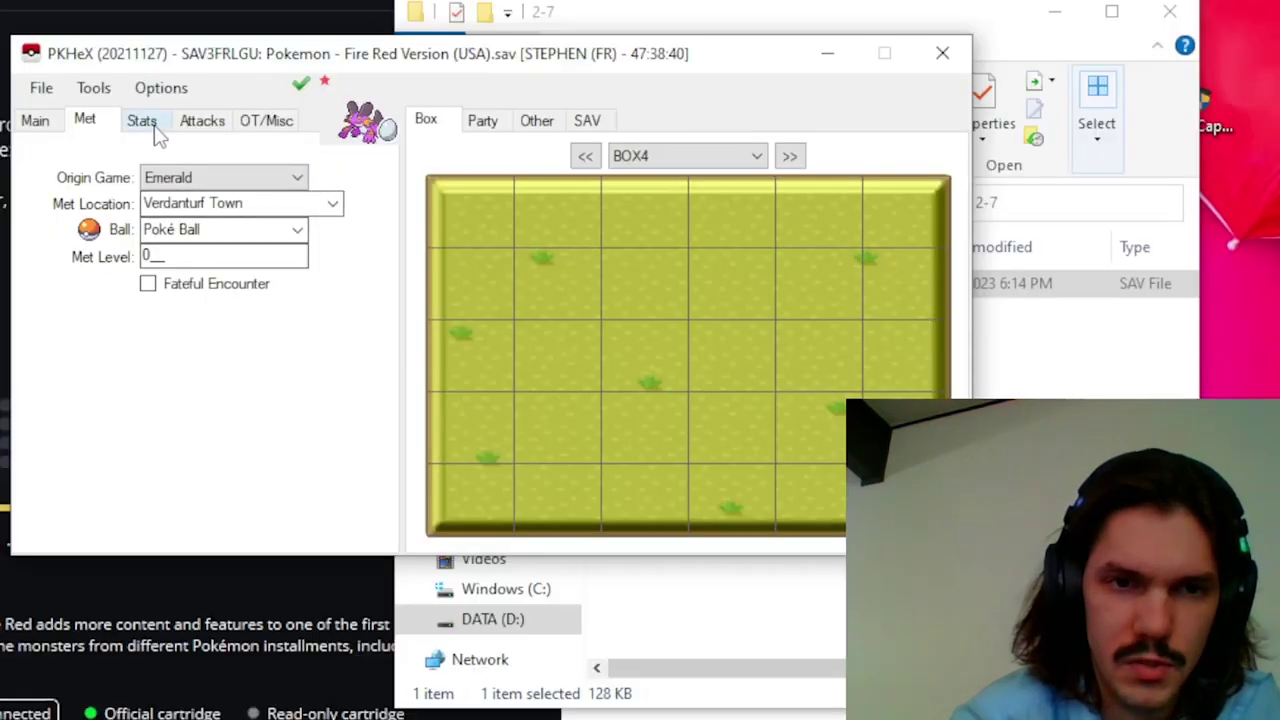
left_click(142, 121)
left_click(84, 120)
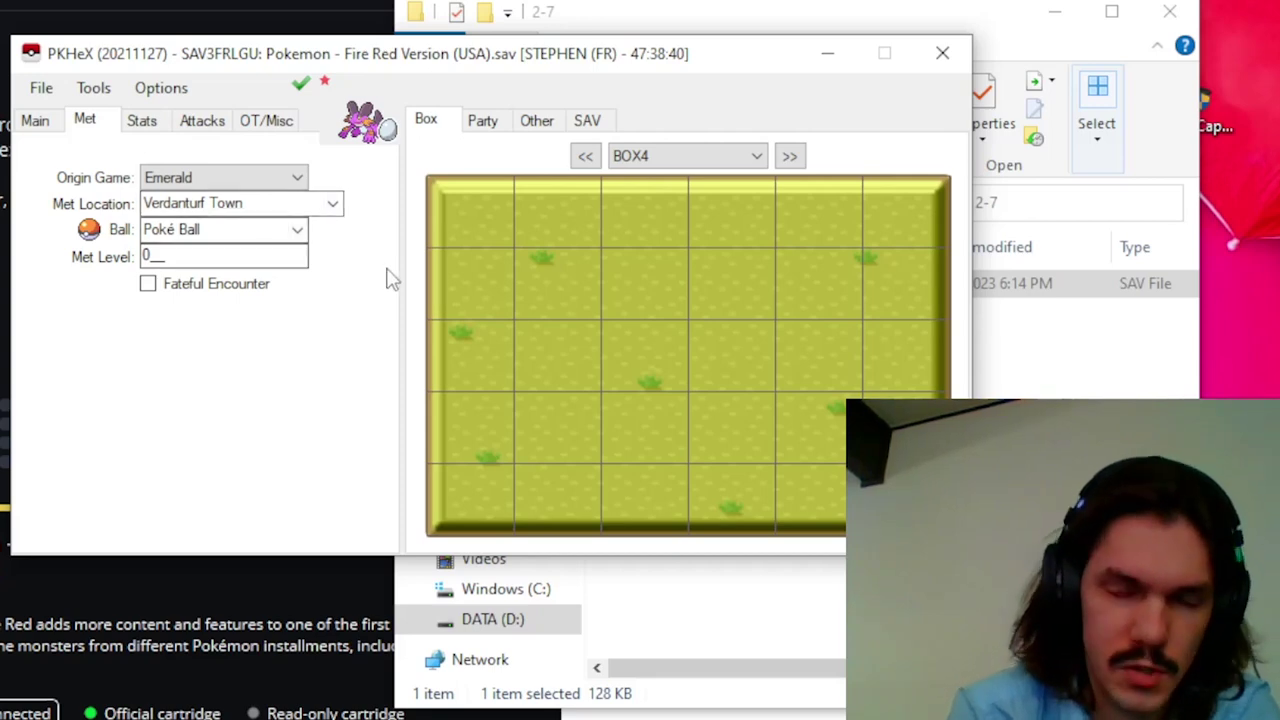
left_click(45, 128)
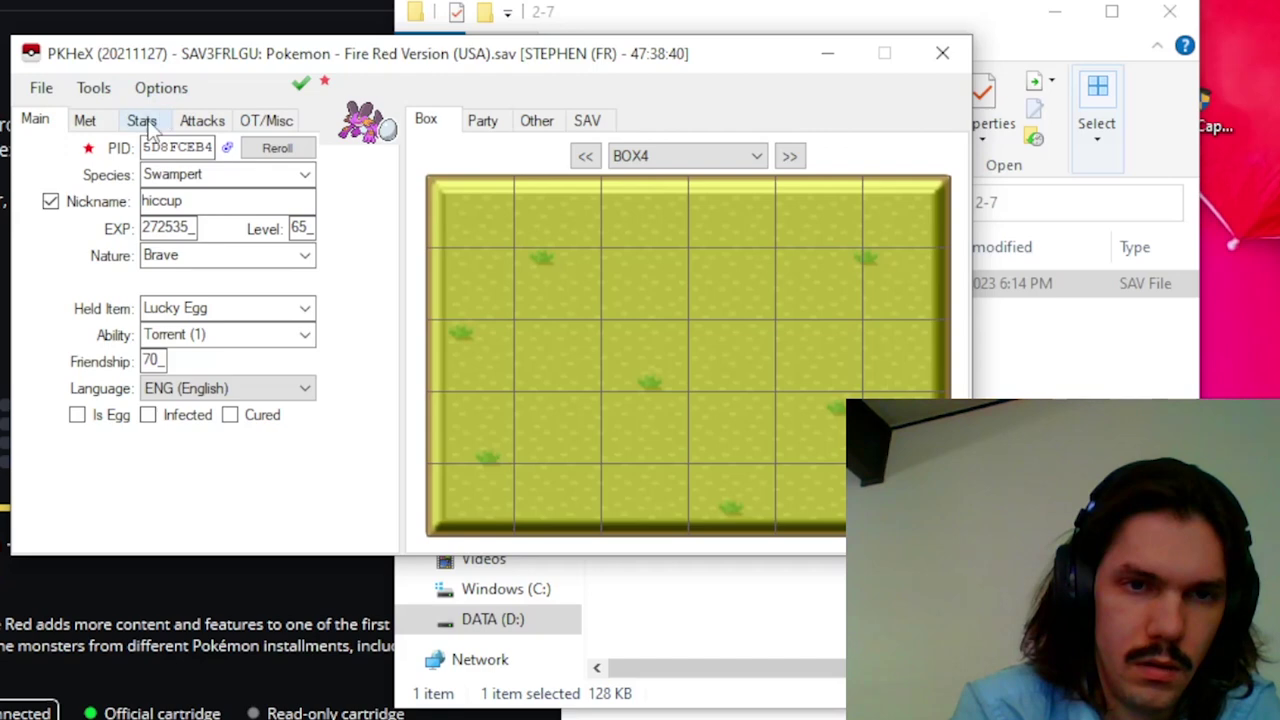
left_click(90, 121)
left_click(231, 172)
left_click(230, 164)
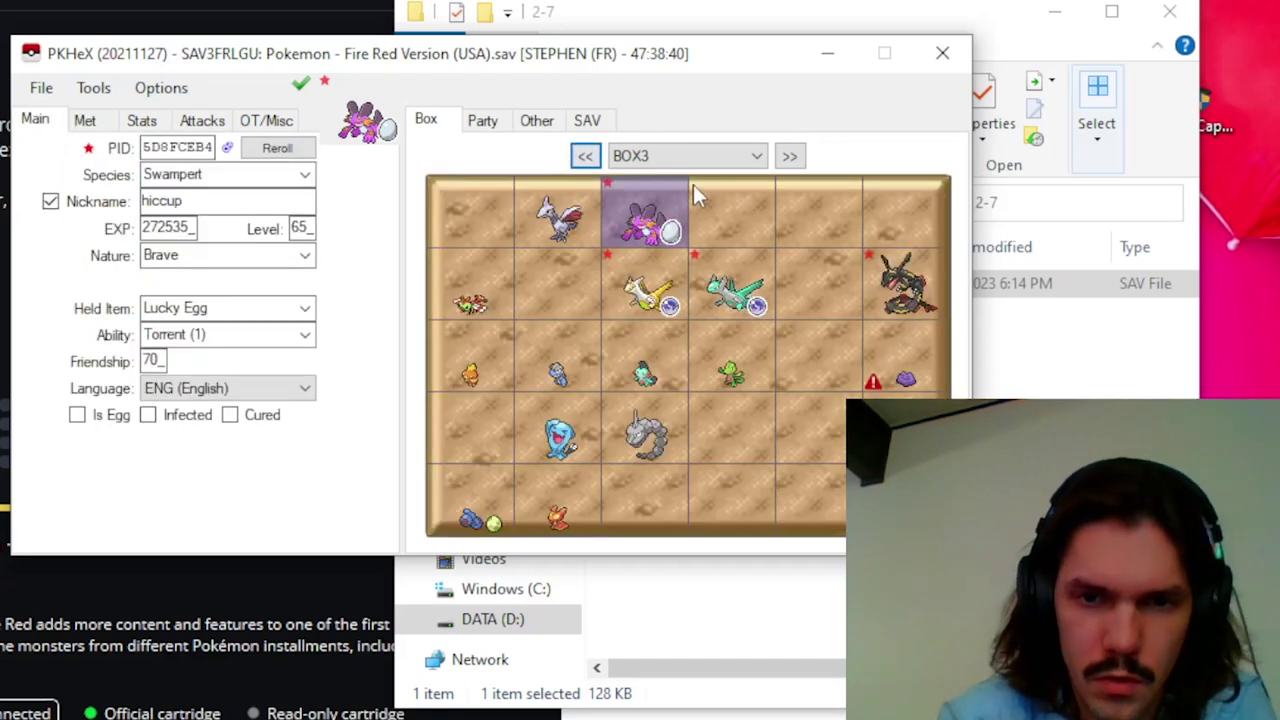
- Look through BOX3 and view the Slugma from BOX2 in the Pokémon editor
mouse_move(557, 362)
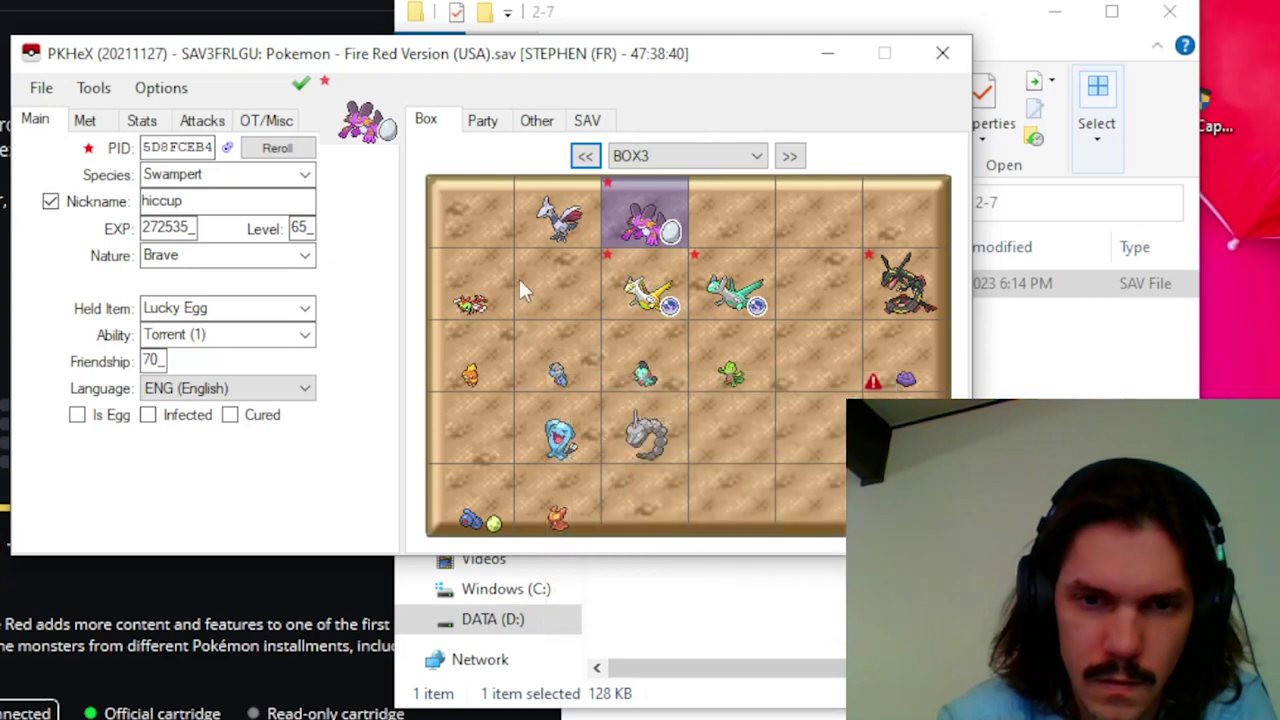
left_click(587, 157)
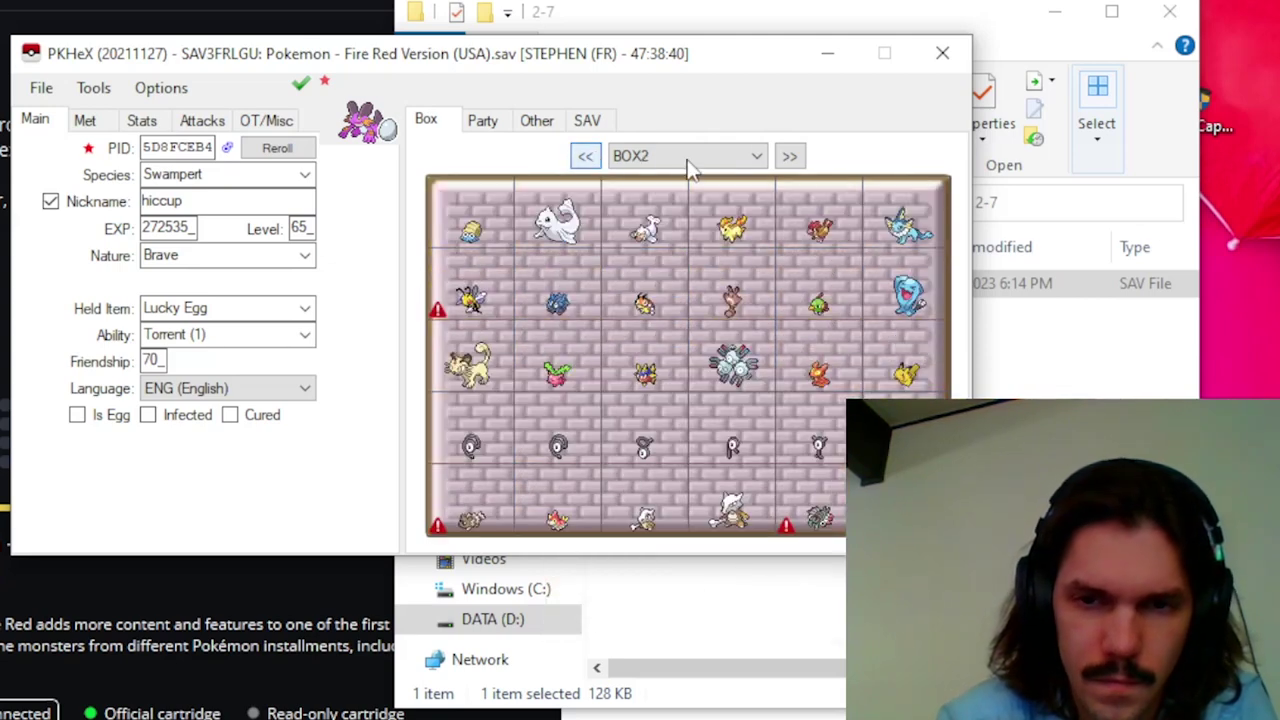
mouse_move(820, 398)
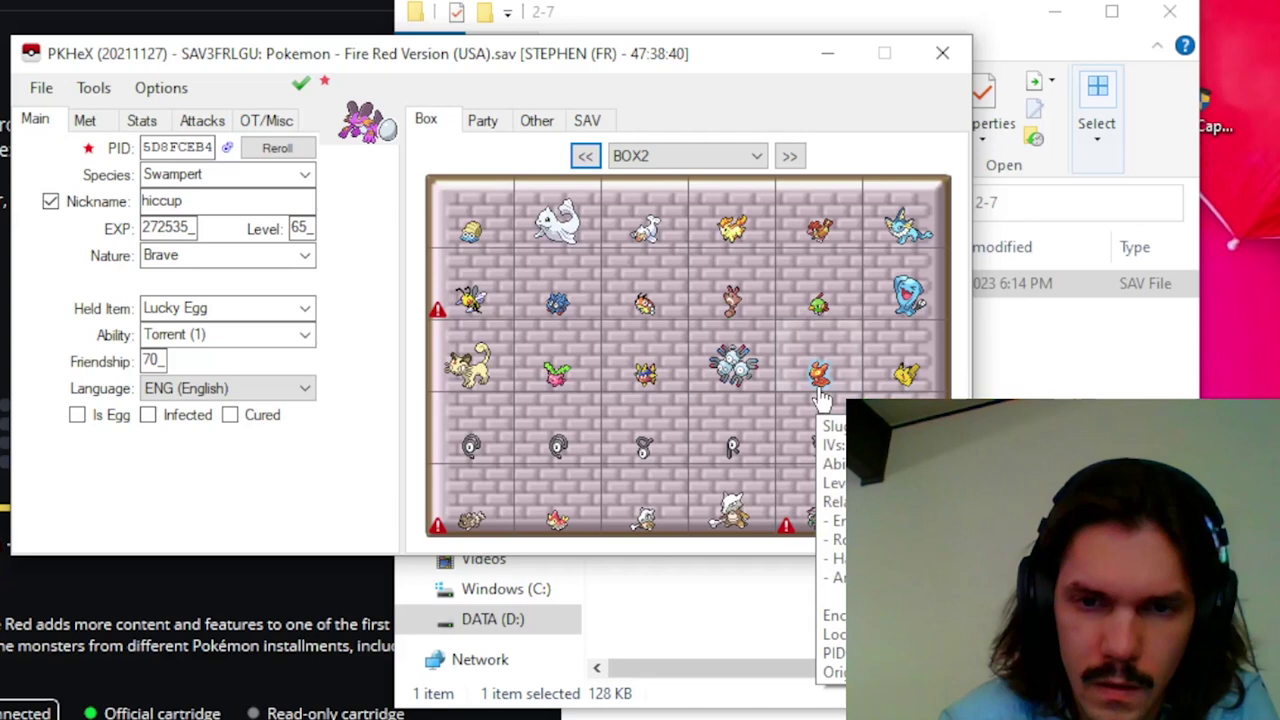
right_click(821, 396)
left_click(832, 401)
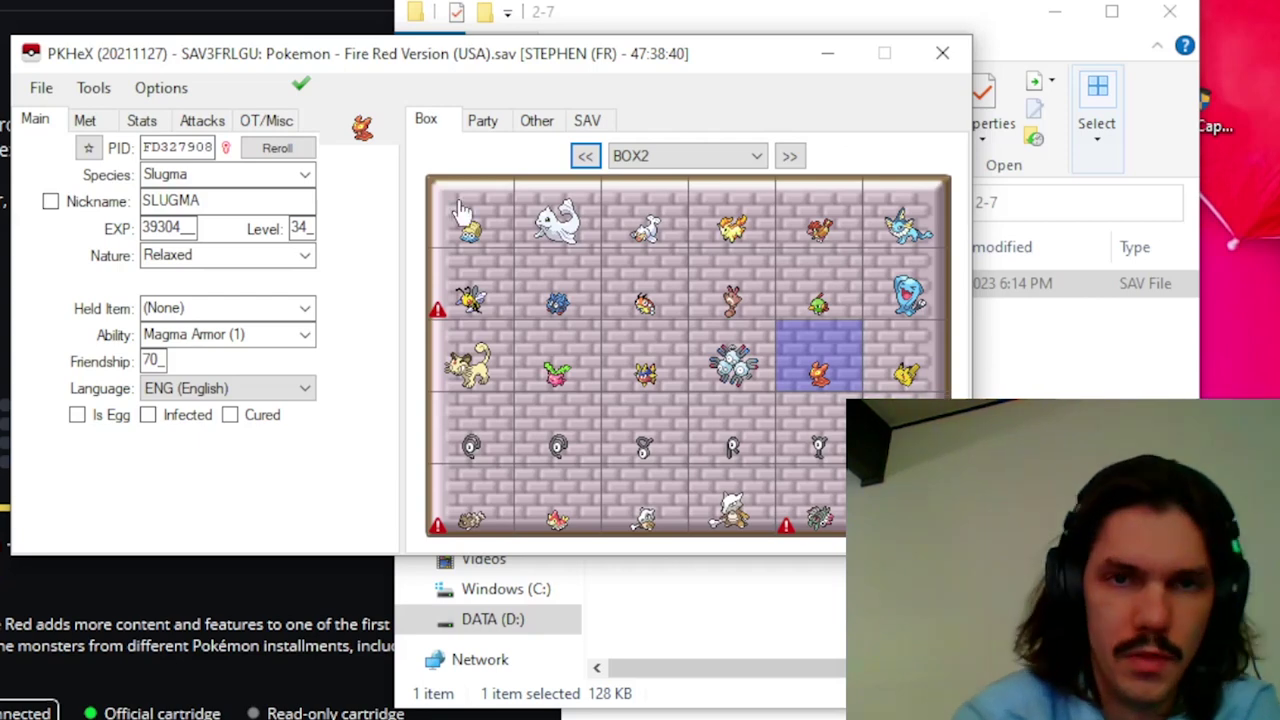
- Examine the Slugma's met details and compare them with its main data
left_click(85, 121)
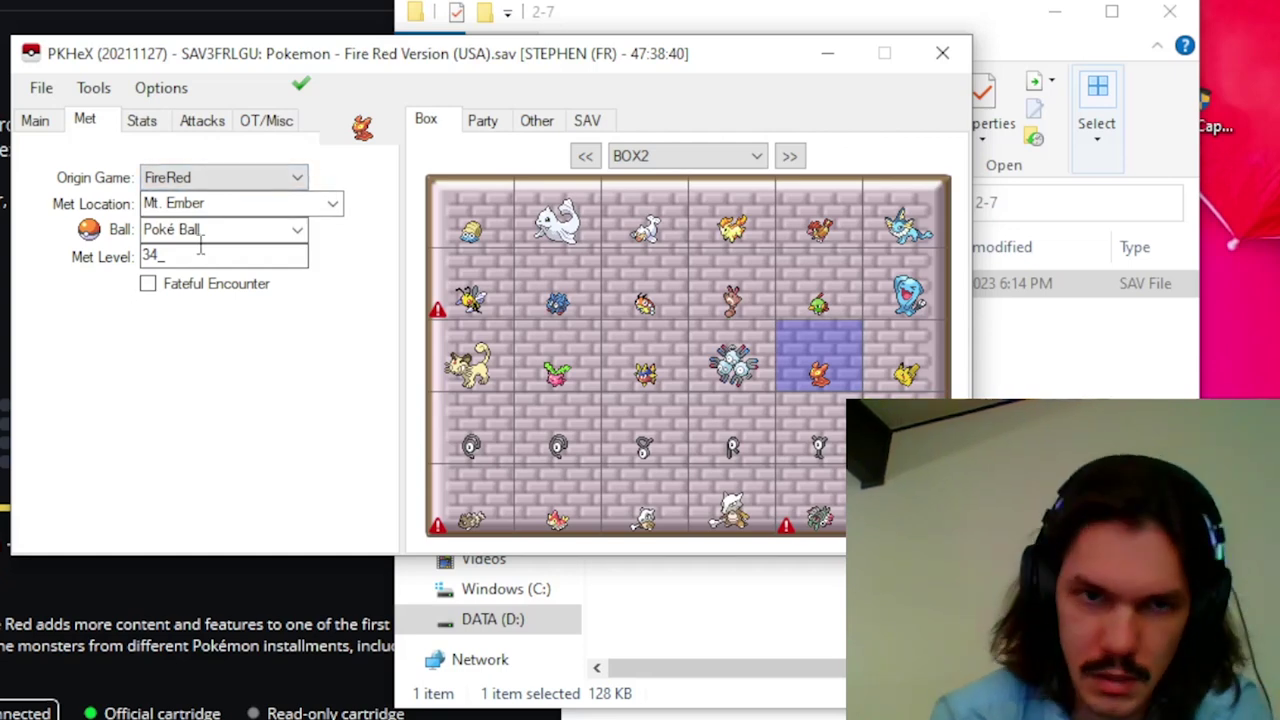
left_click(36, 121)
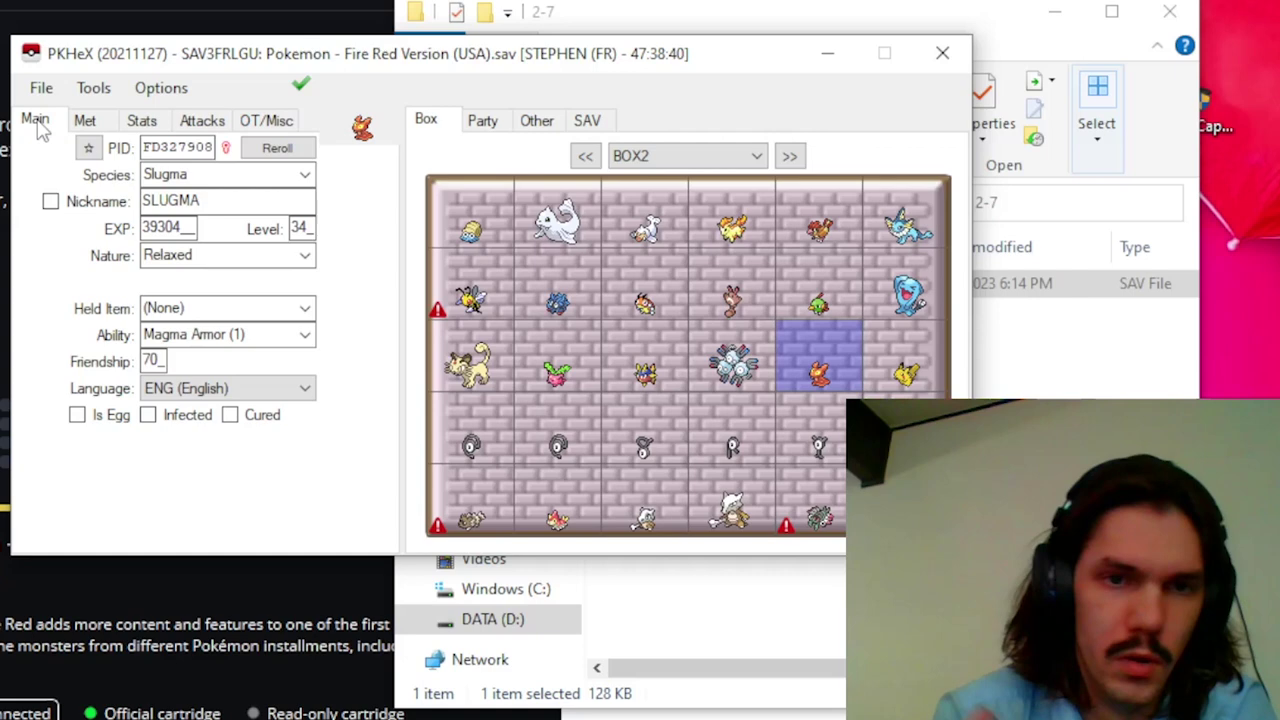
left_click(88, 122)
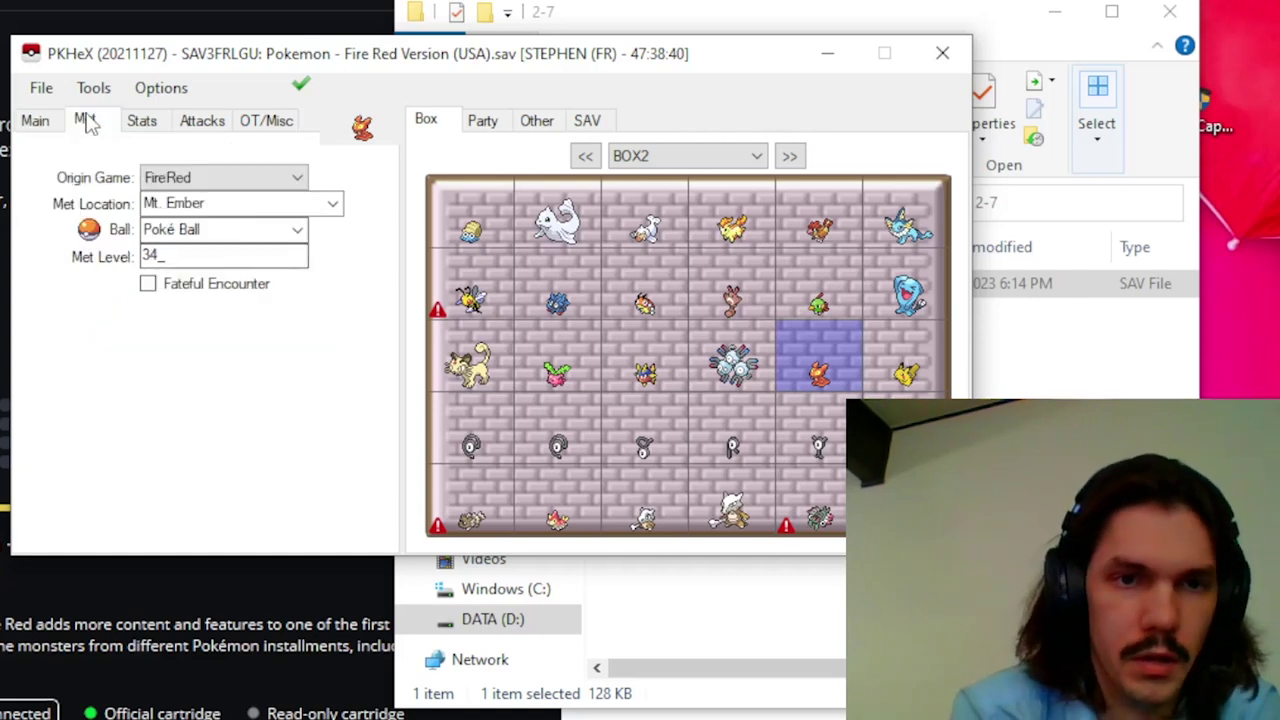
- Set the Slugma's met level to 99 and run the legality check on it
double_click(197, 257)
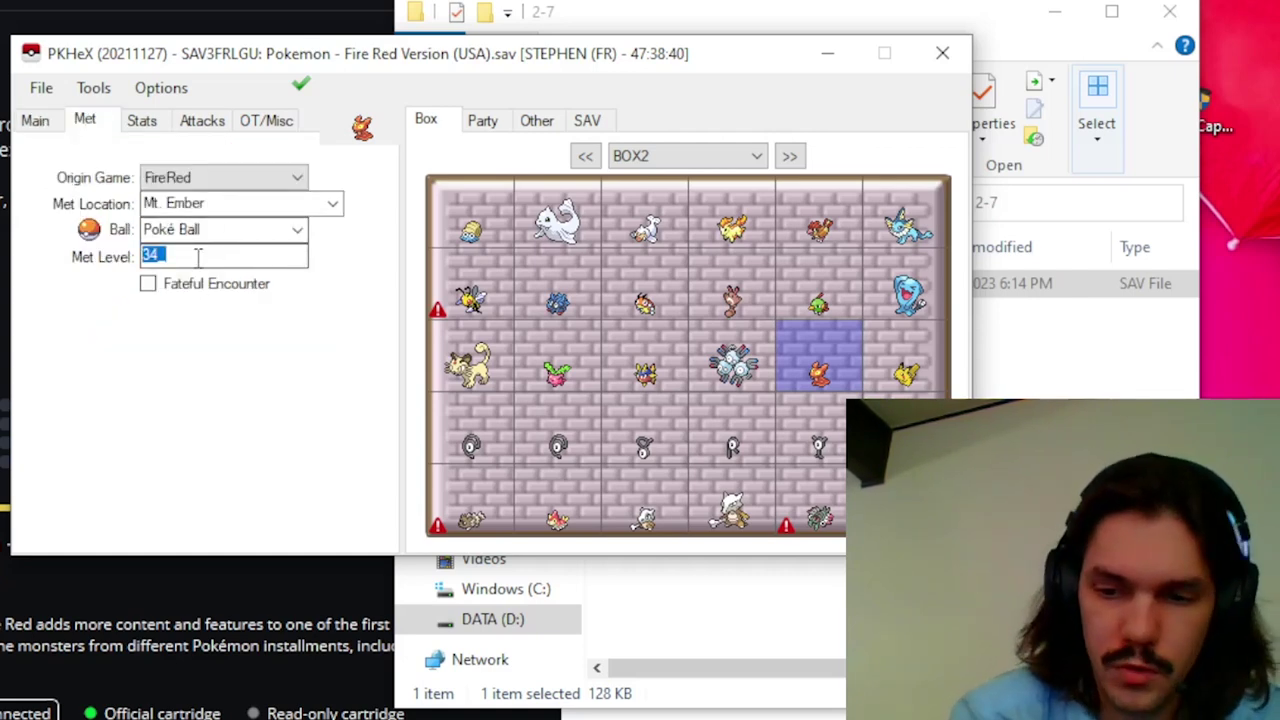
left_click(197, 257)
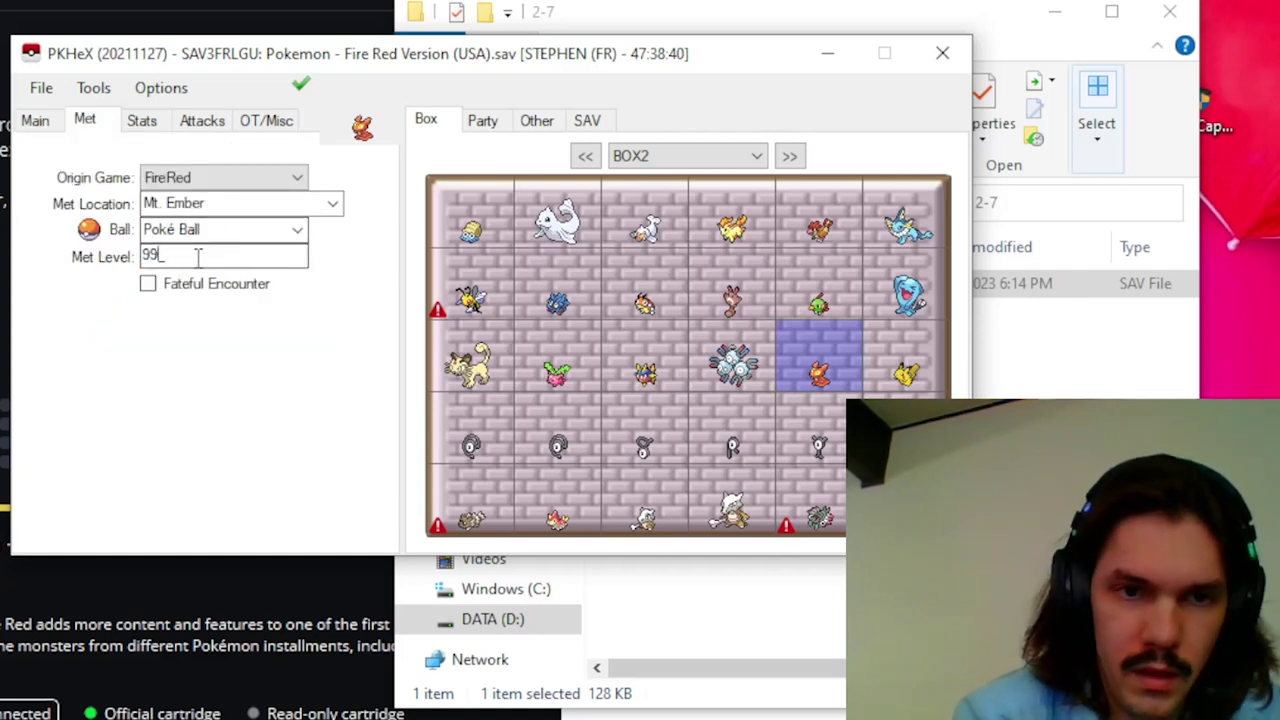
left_click(35, 125)
left_click(301, 86)
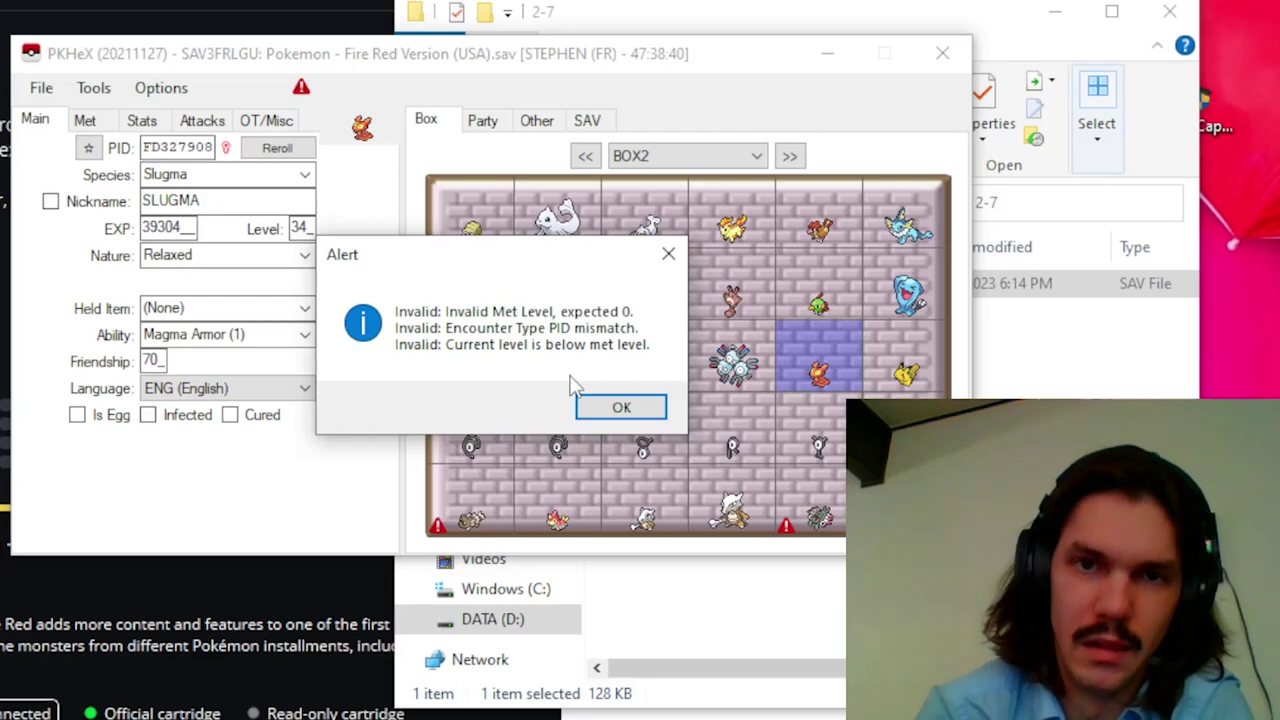
left_click(641, 412)
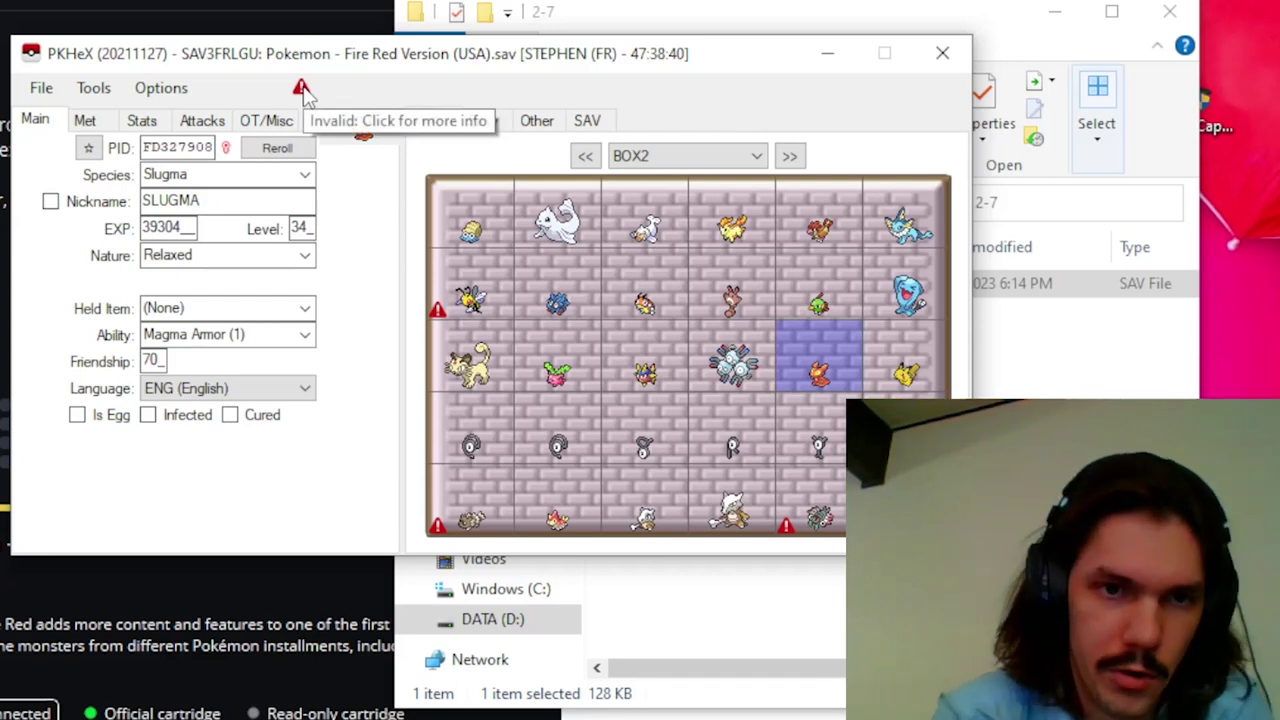
- Set the Slugma's met level back to 34 and check its legality again
left_click(98, 120)
double_click(207, 257)
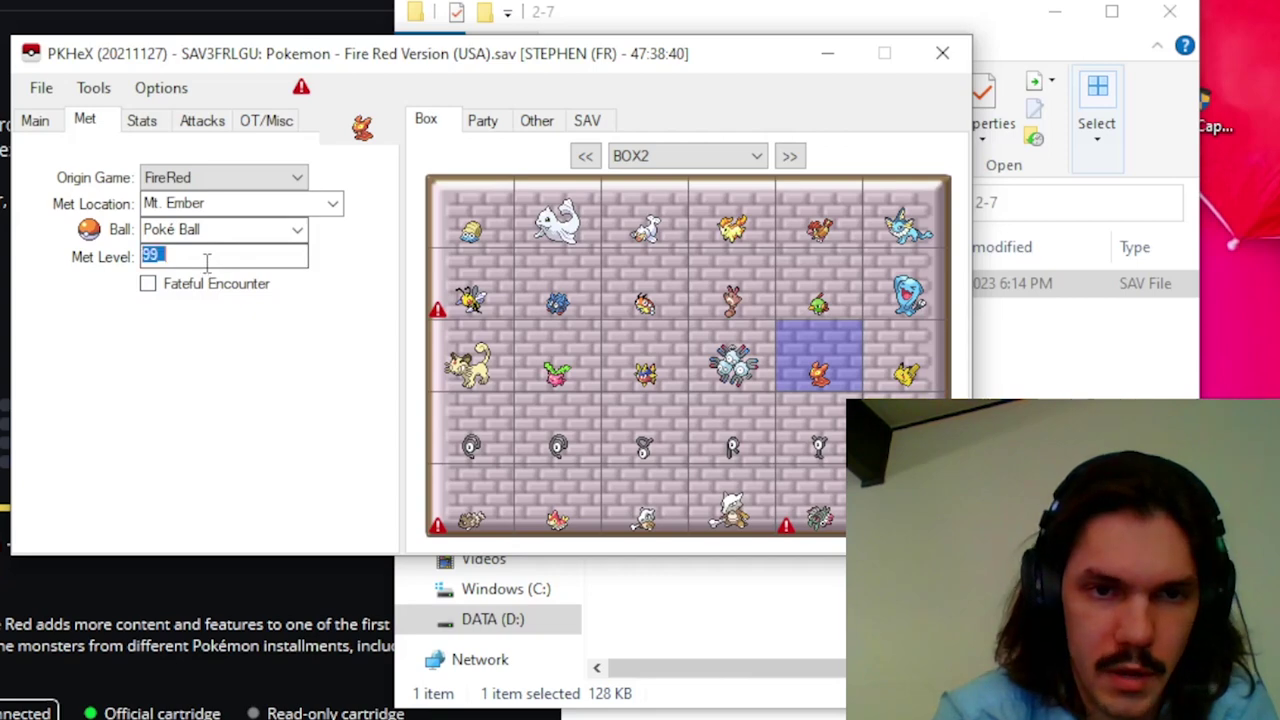
type("34")
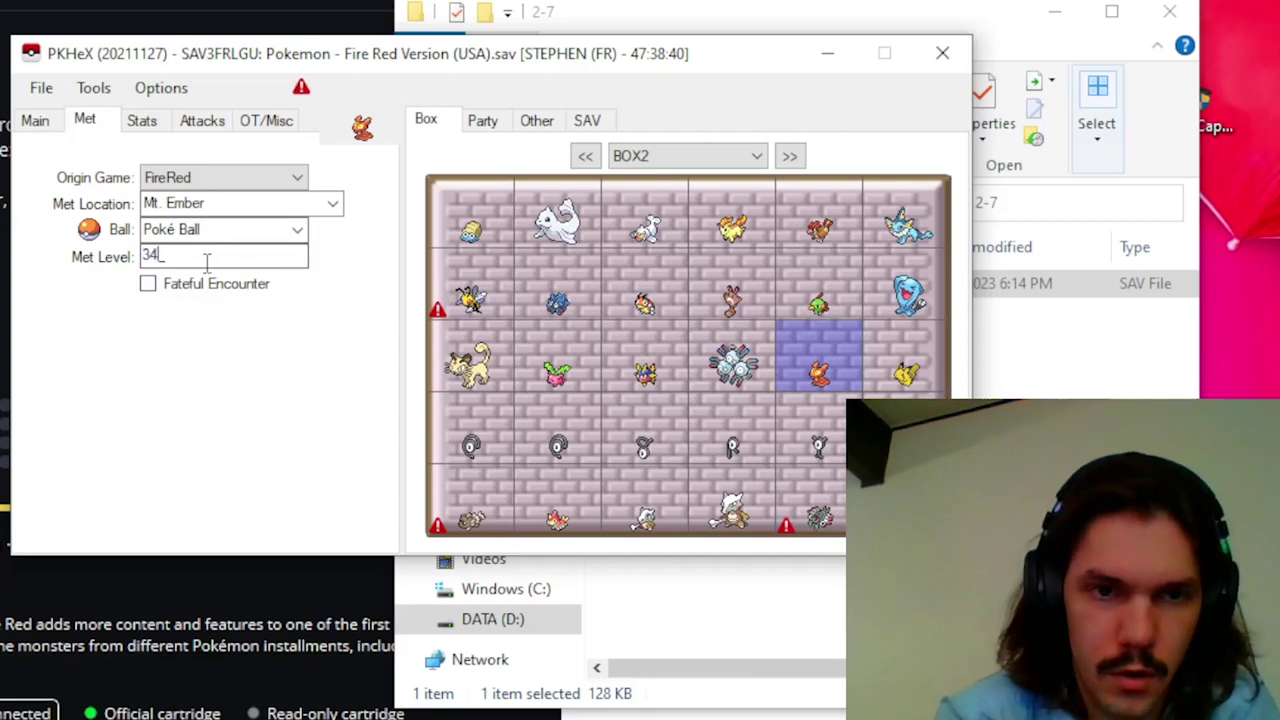
left_click(301, 88)
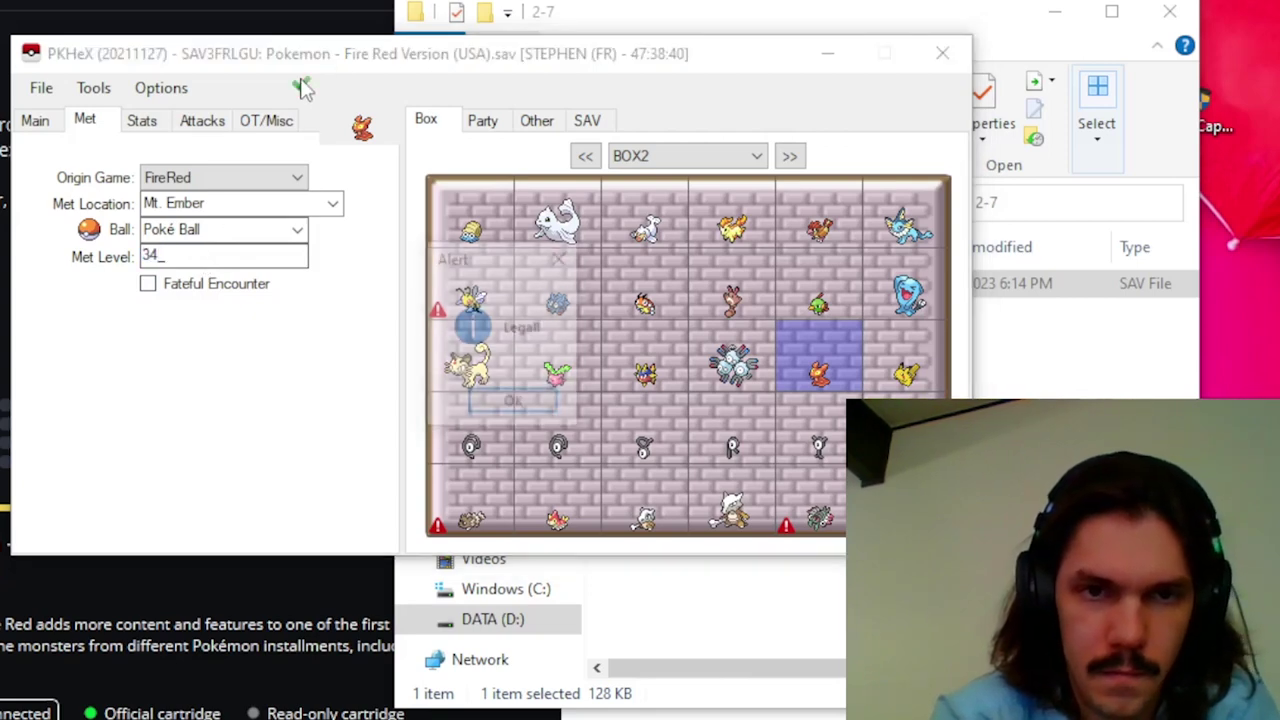
left_click(533, 408)
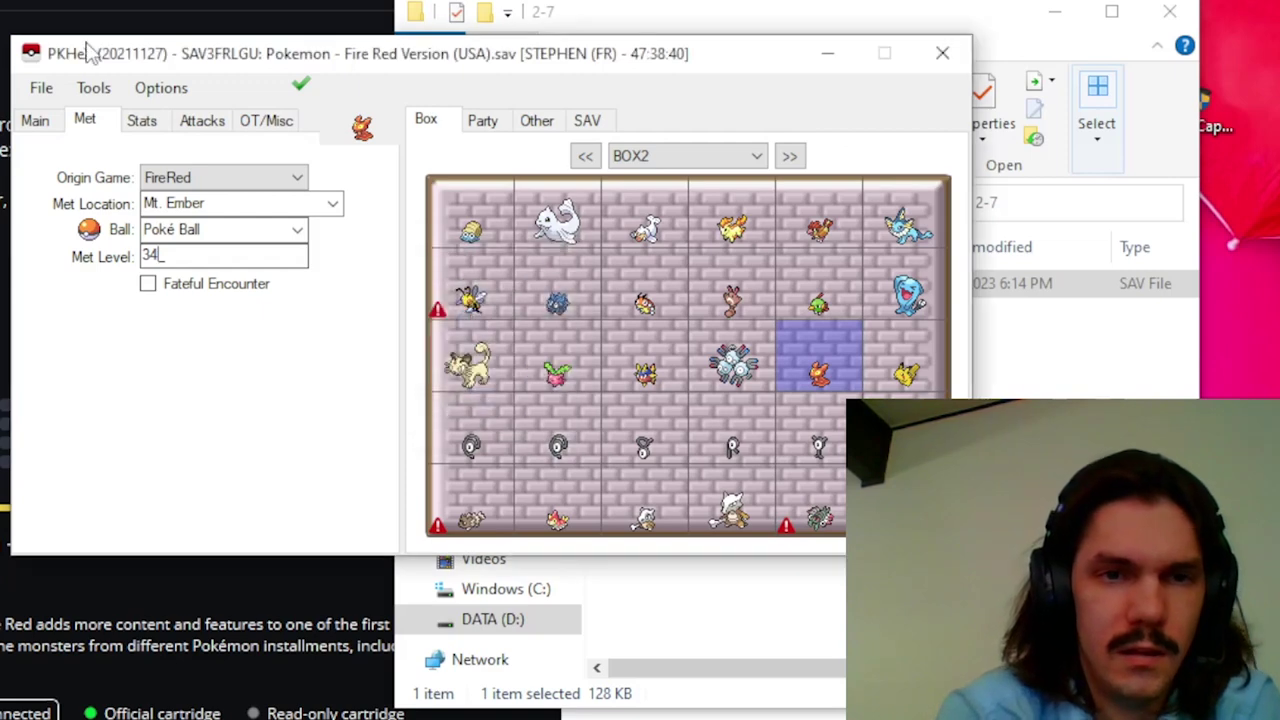
- Set the Slugma's HP, Attack, Defense, Special Defense and Speed IVs to 31
left_click(141, 121)
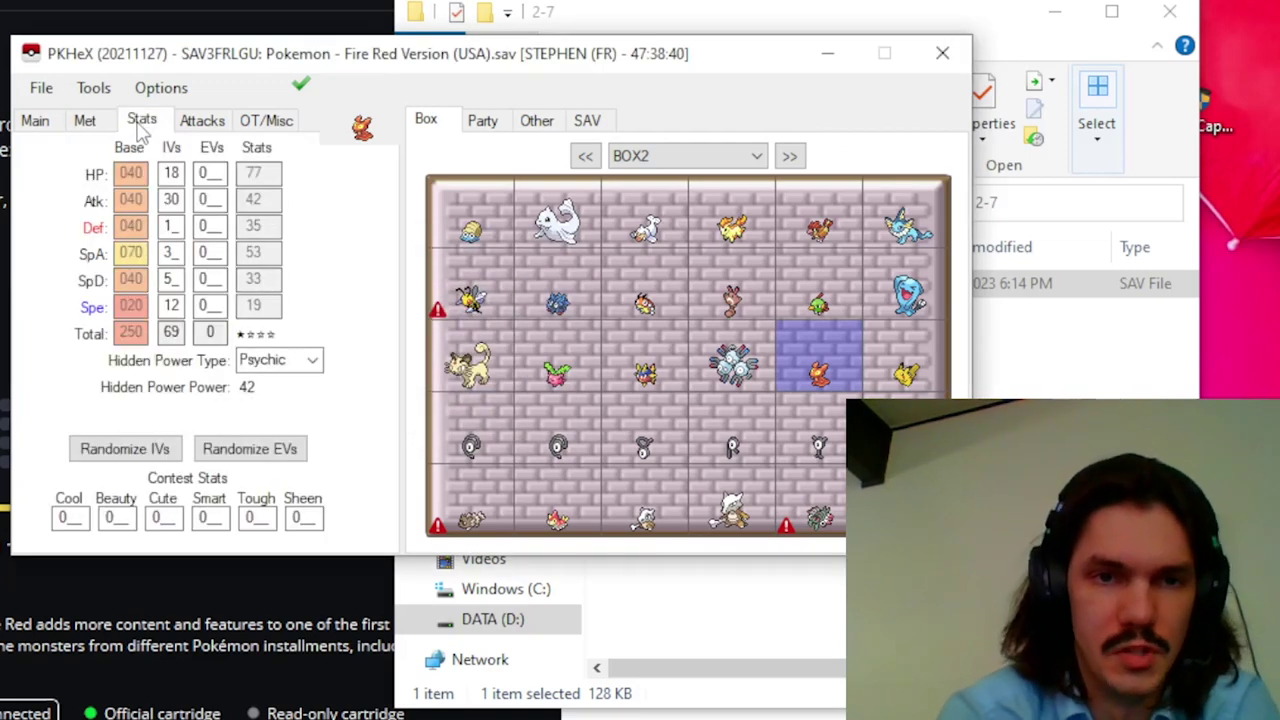
double_click(181, 172)
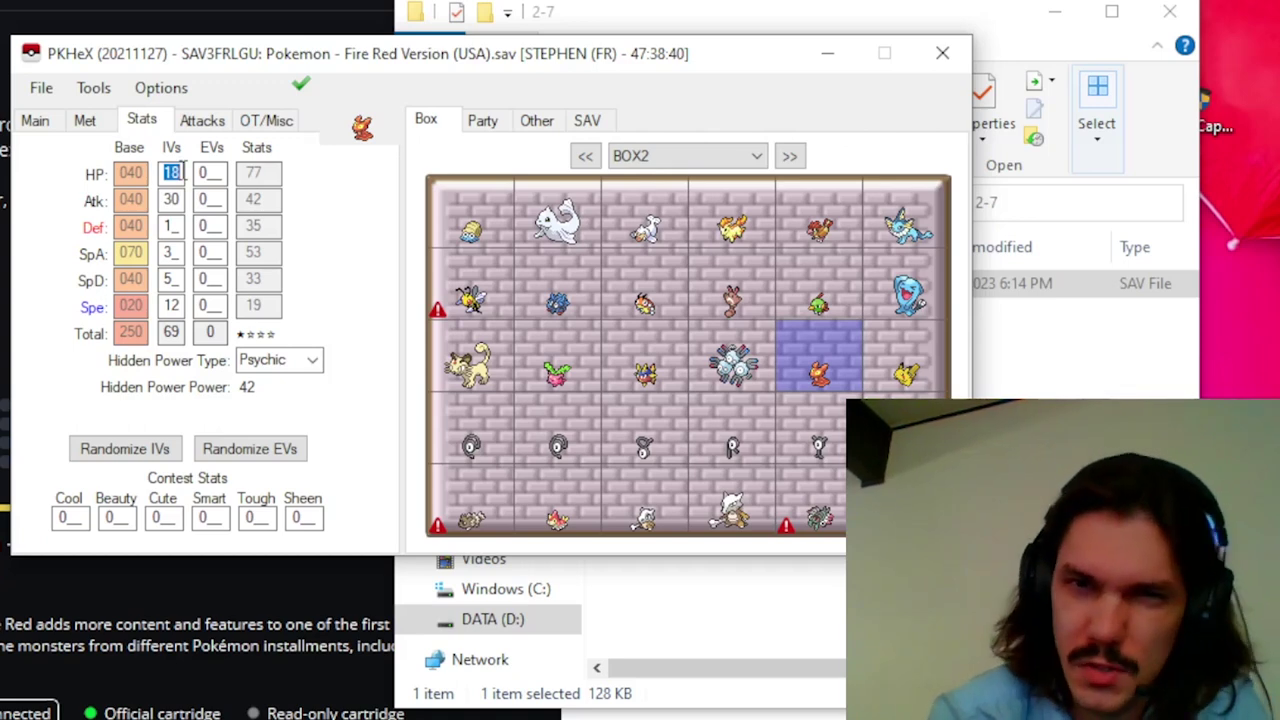
type("31")
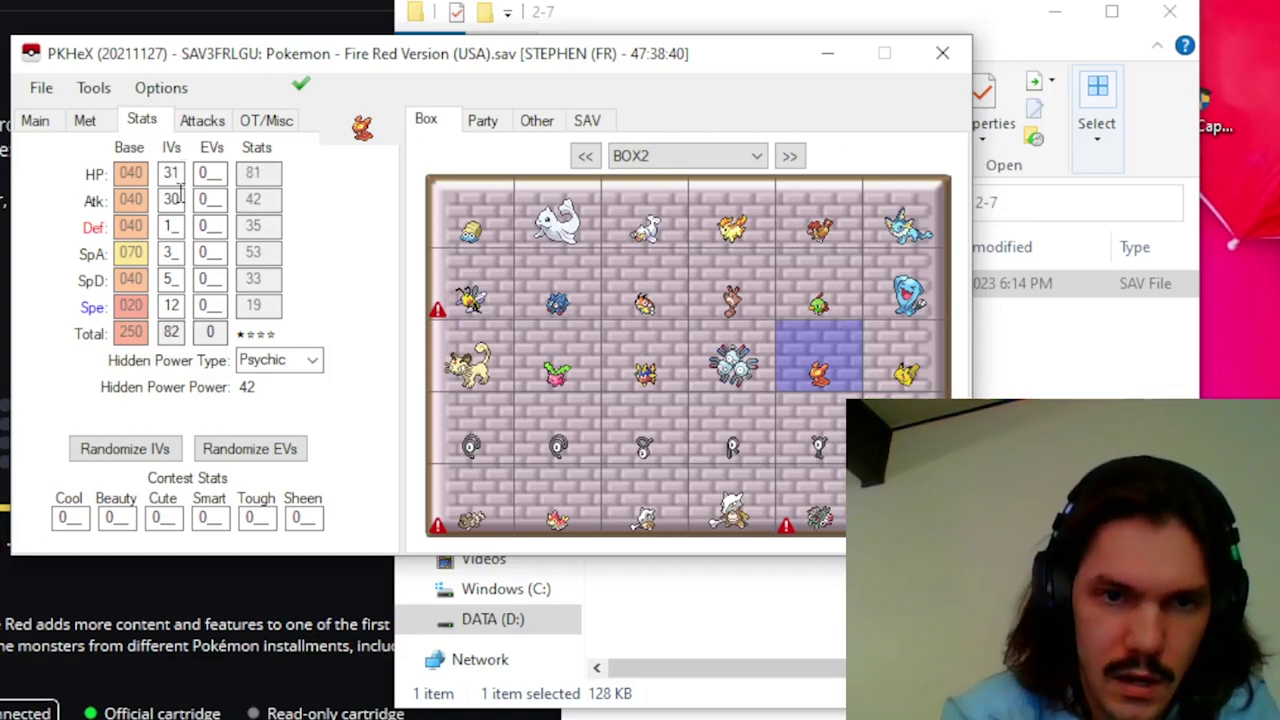
double_click(176, 198)
type("31")
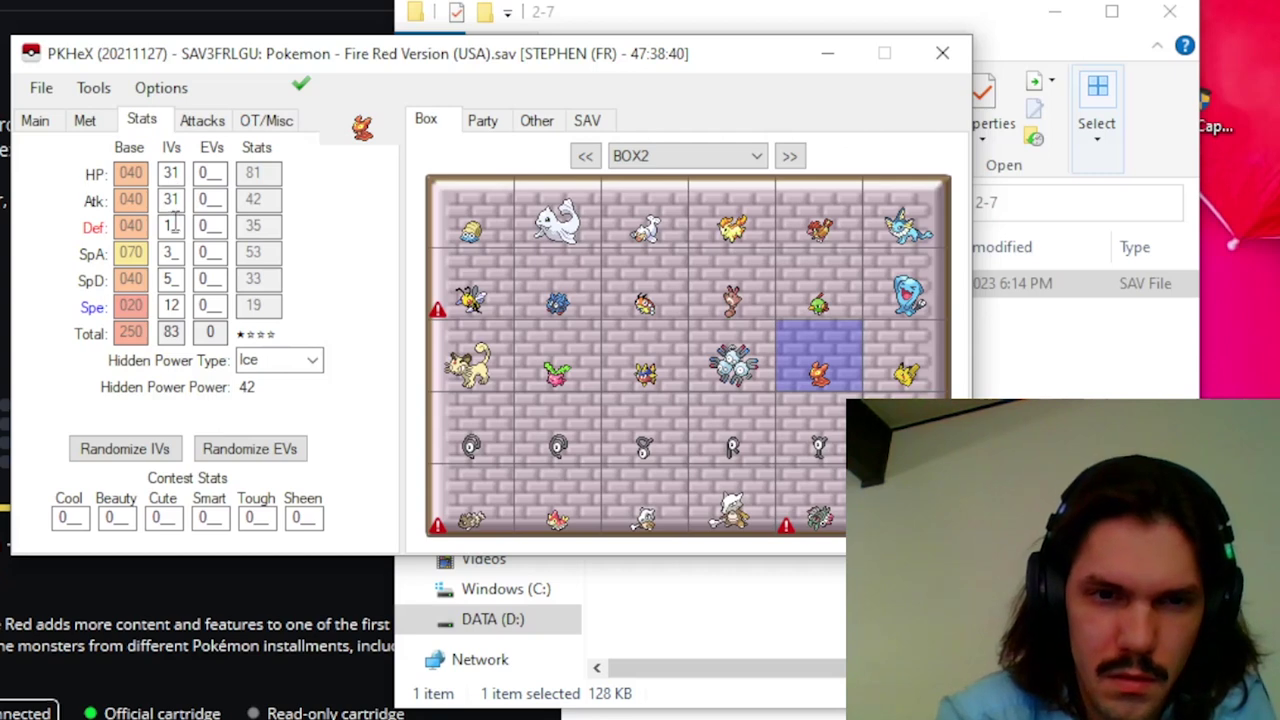
double_click(174, 224)
type("31")
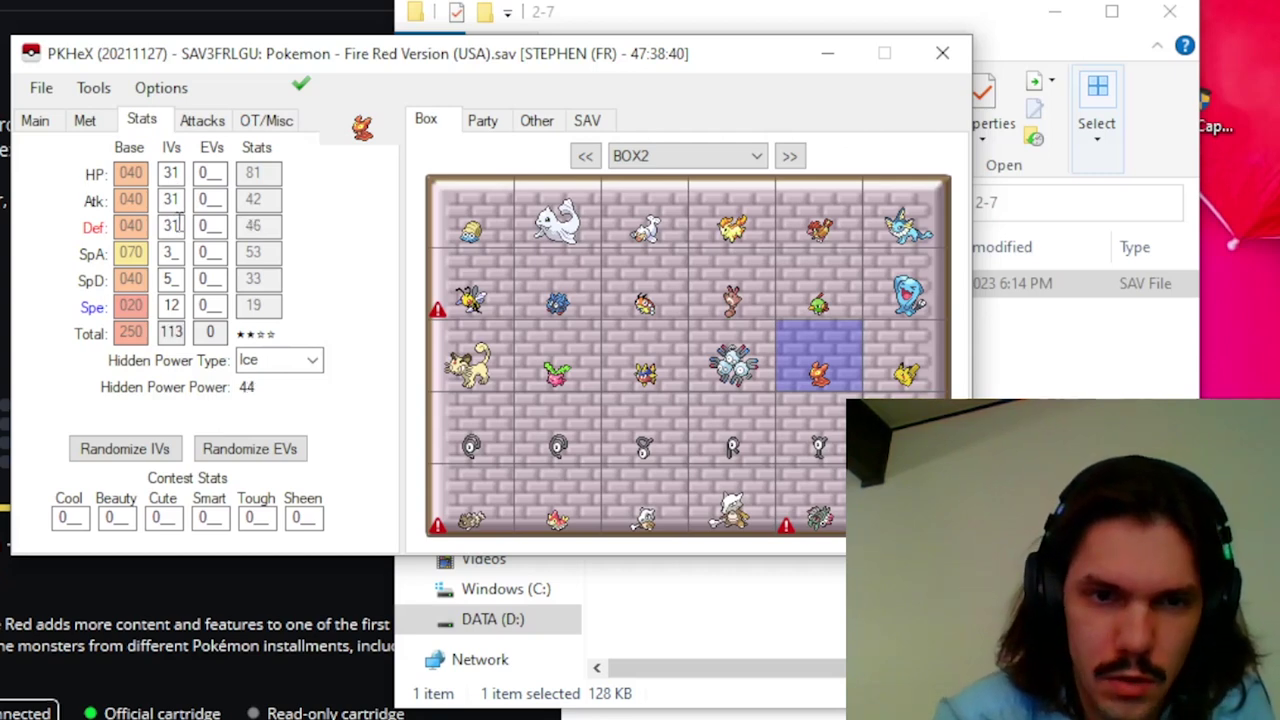
double_click(174, 280)
type("31")
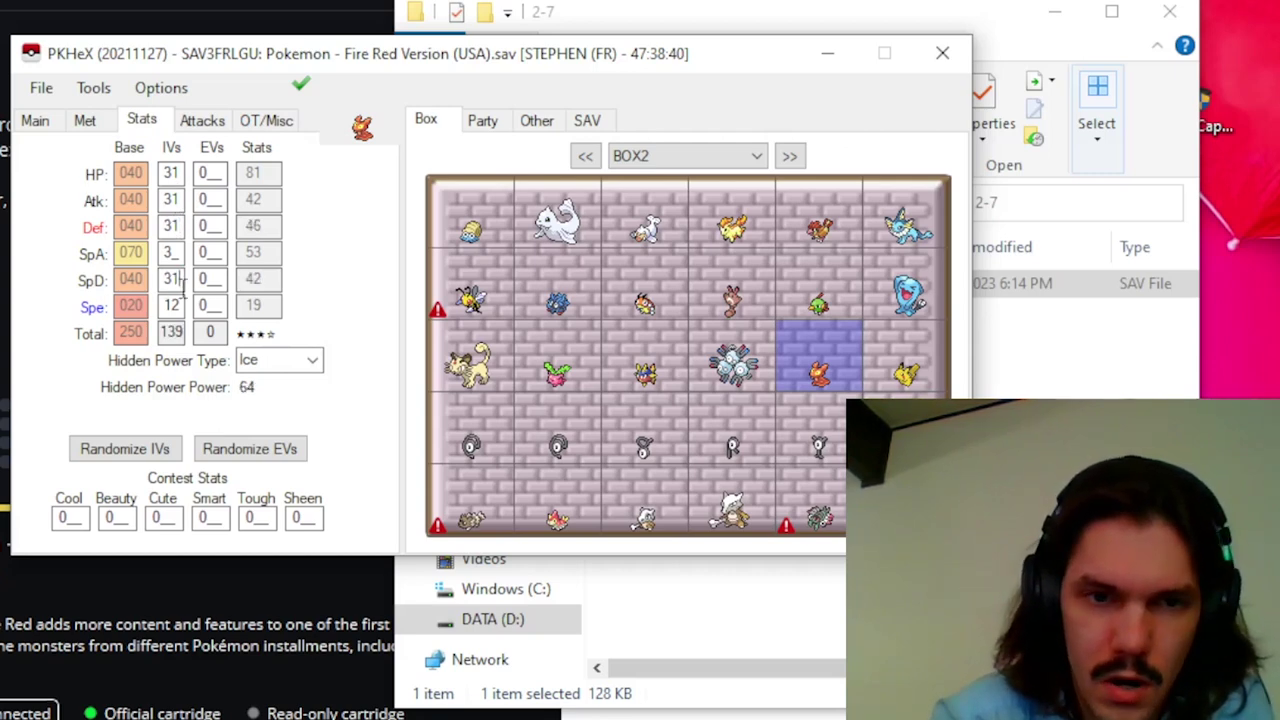
double_click(182, 306)
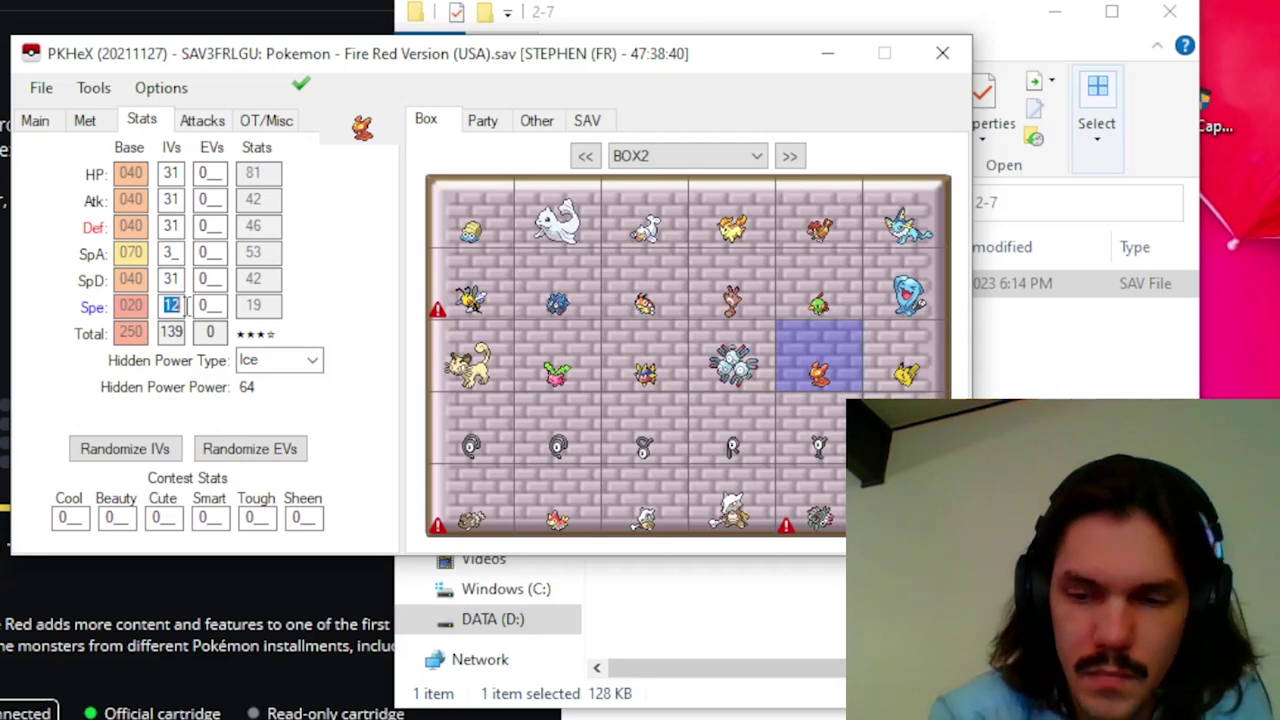
type("31")
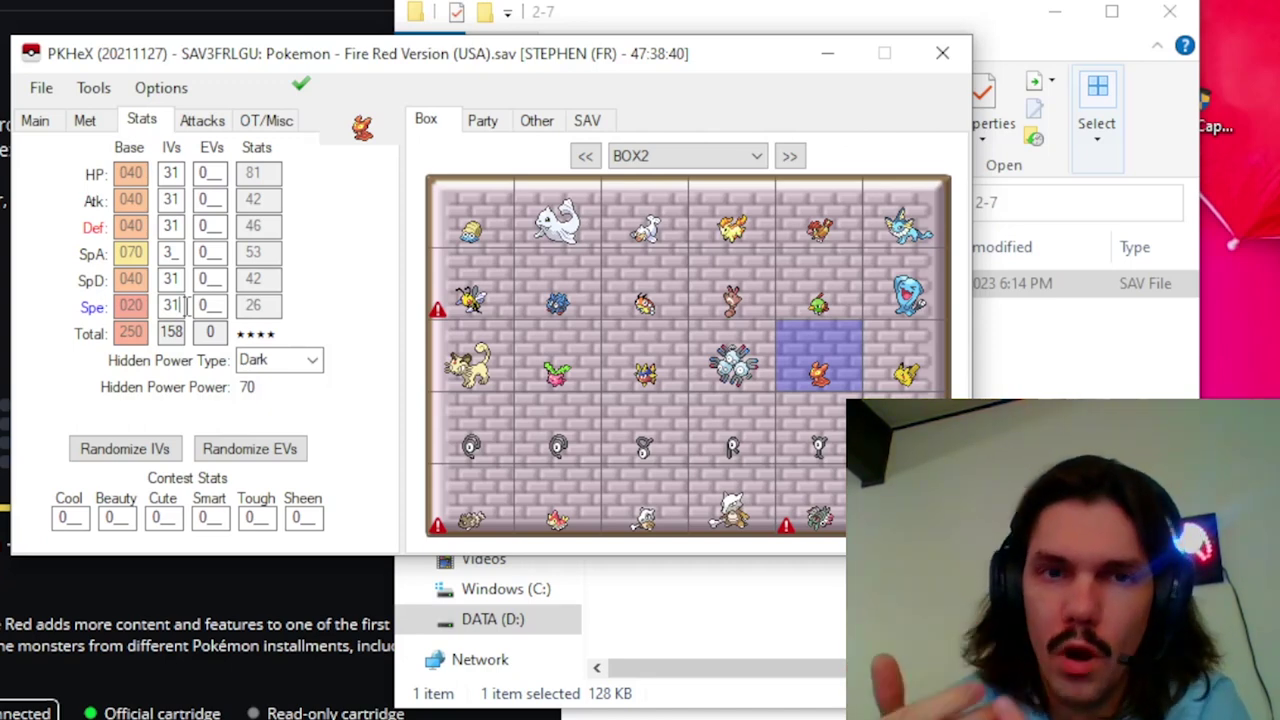
- Run the legality check on the edited Slugma before and after making it shiny
left_click(36, 121)
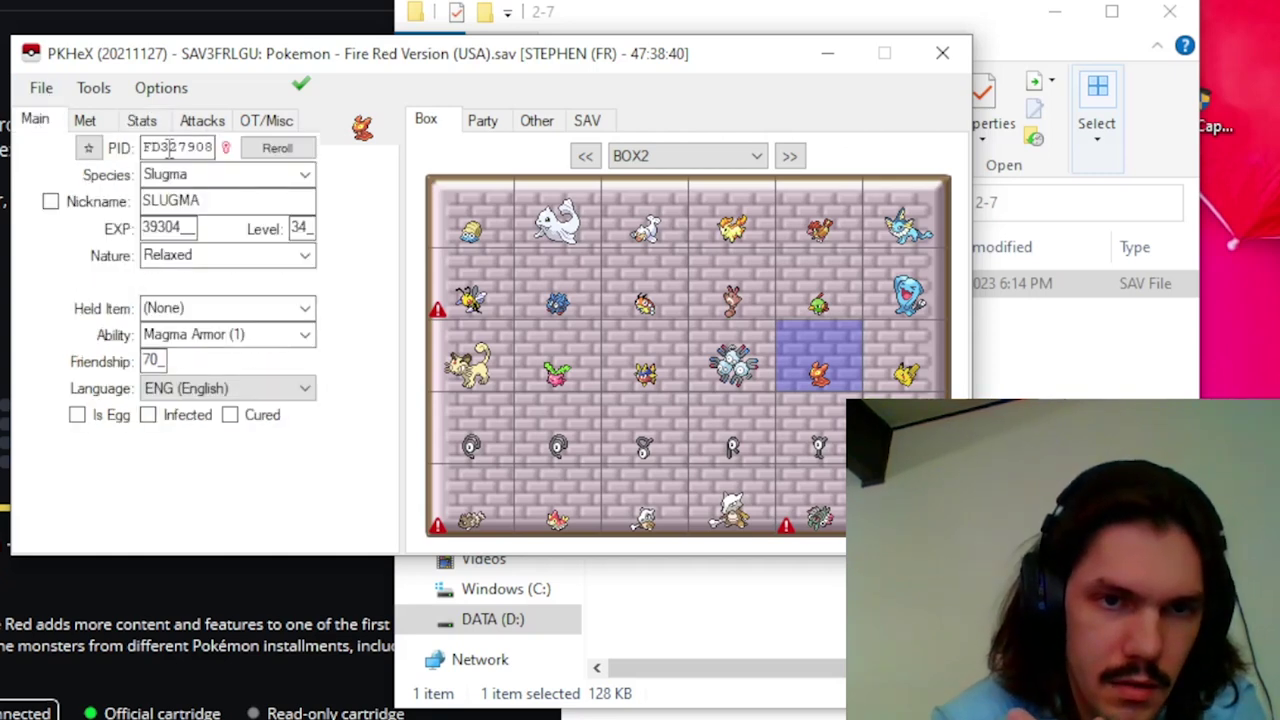
left_click(301, 88)
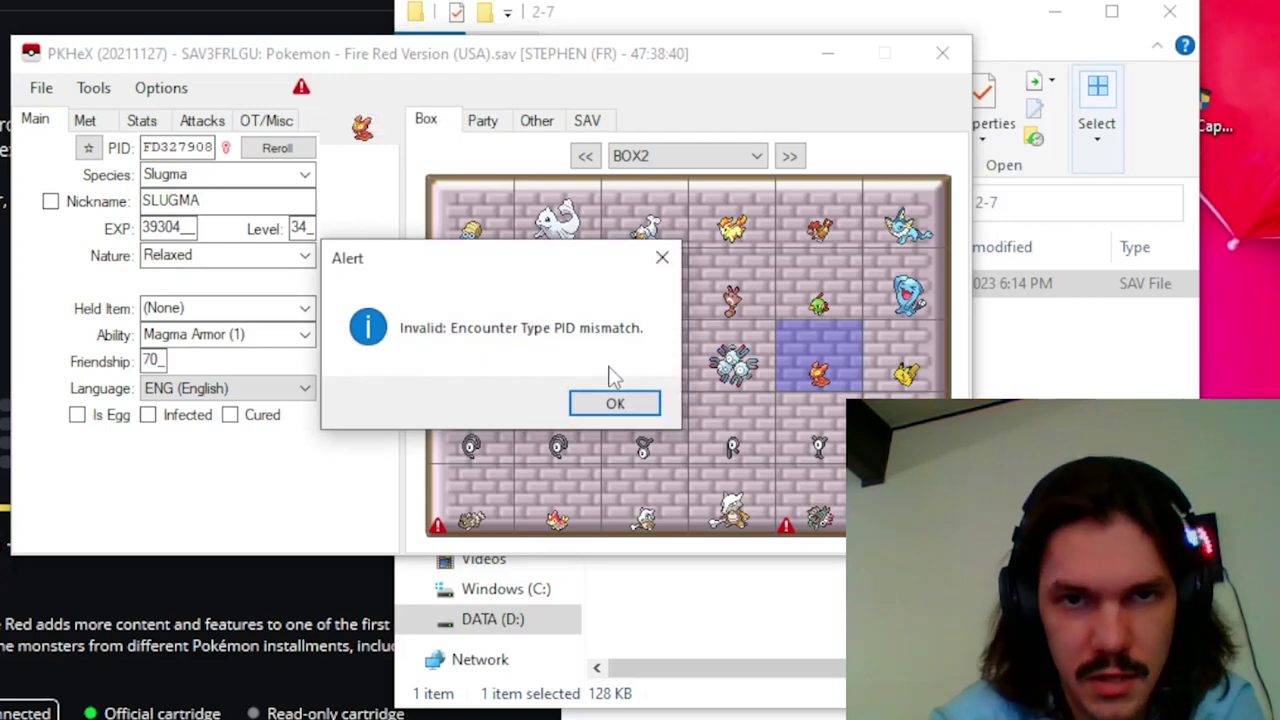
left_click(612, 408)
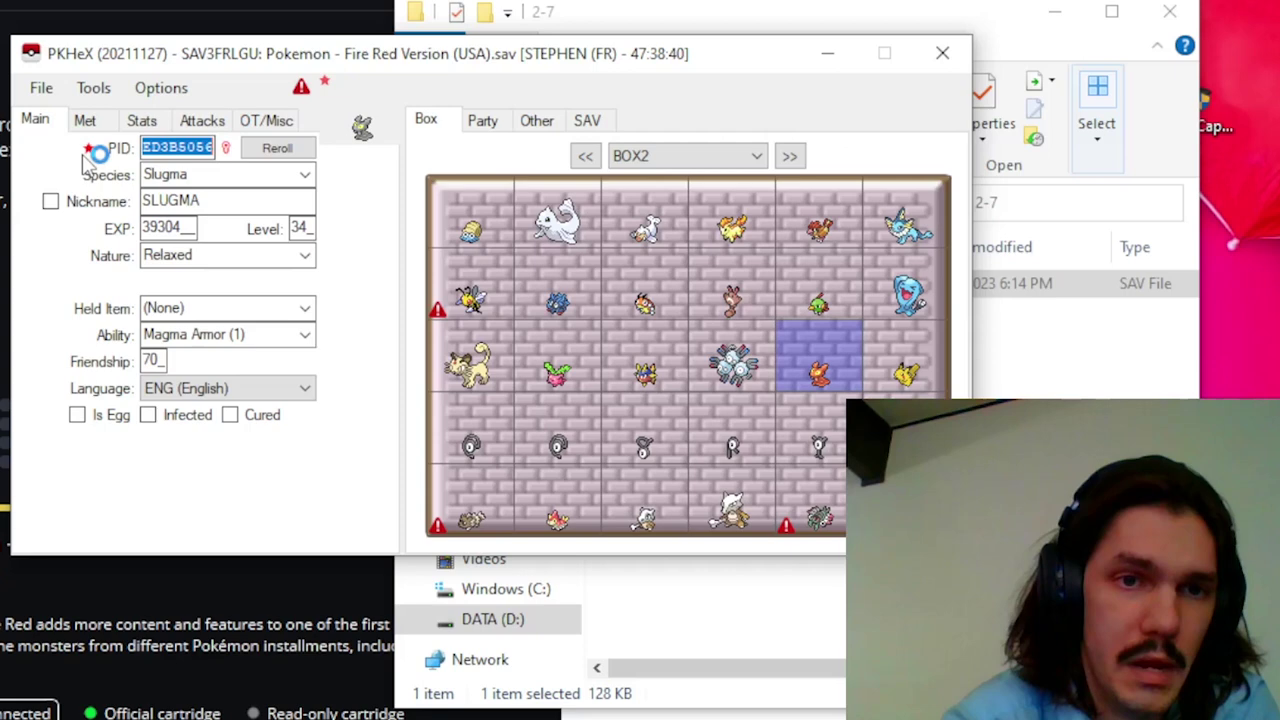
left_click(301, 89)
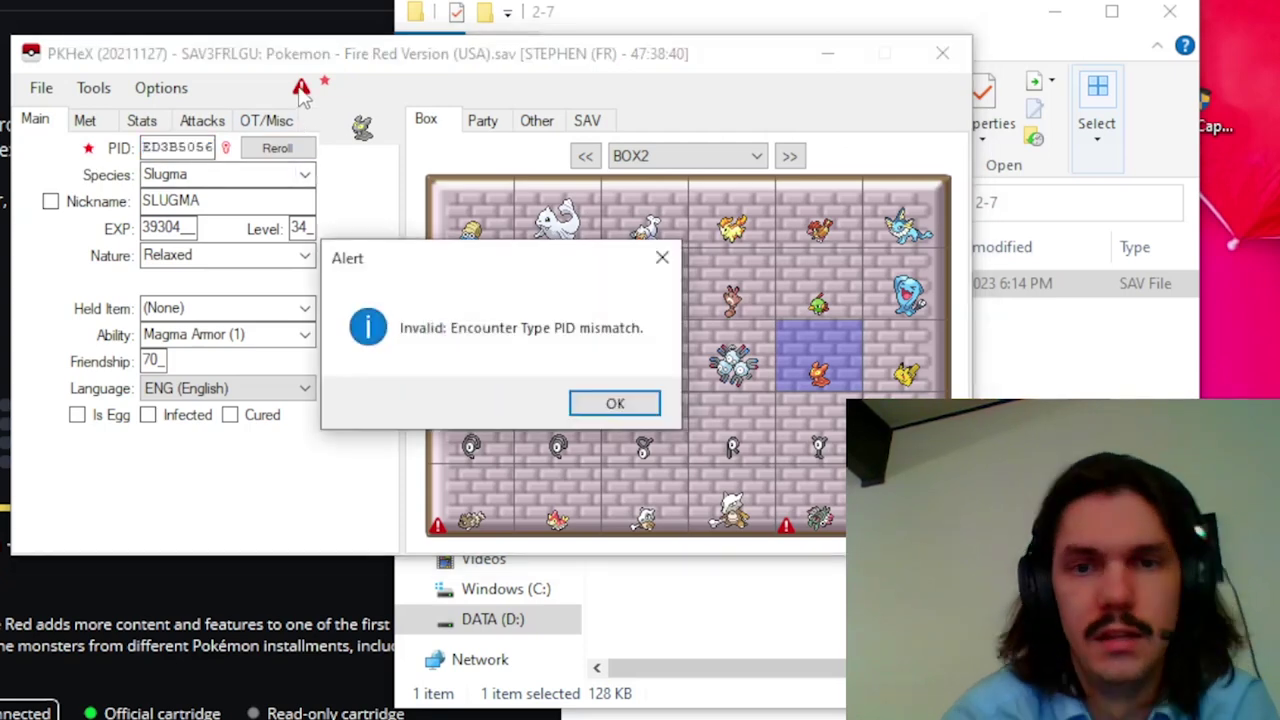
left_click(621, 403)
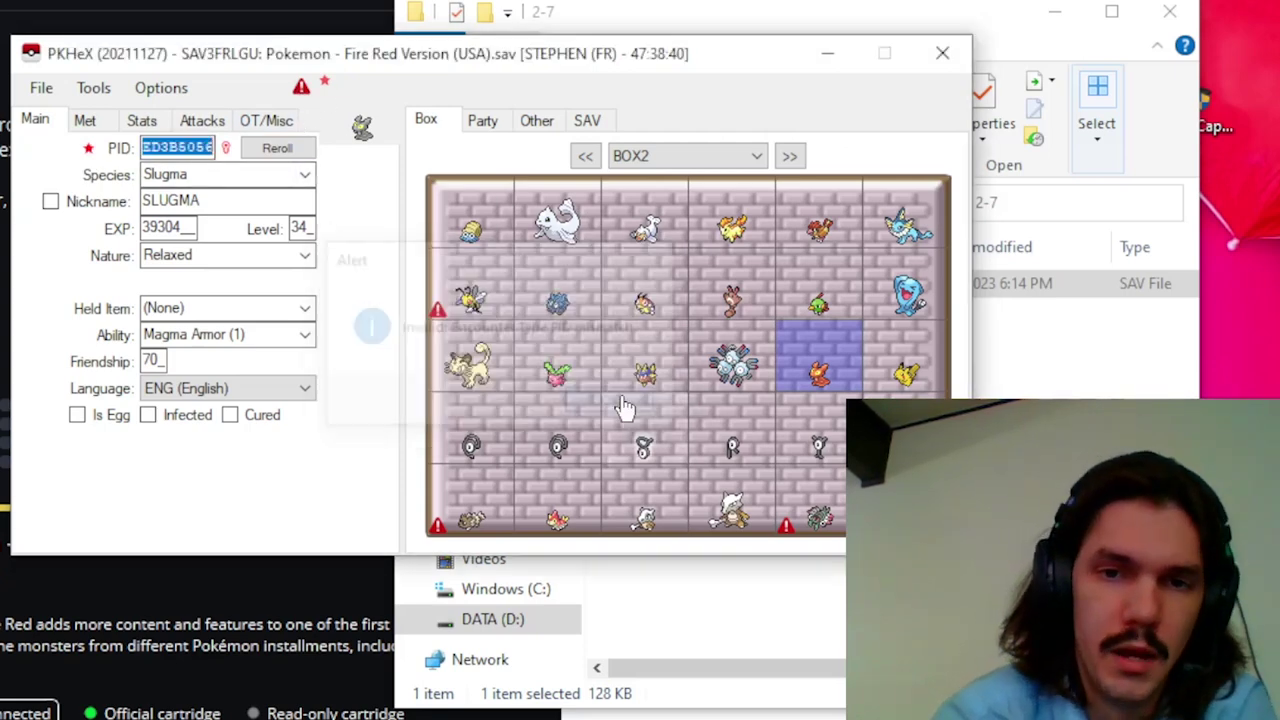
- Load the shiny Swampert from BOX3 into the Pokémon editor and switch to BOX4
left_click(789, 156)
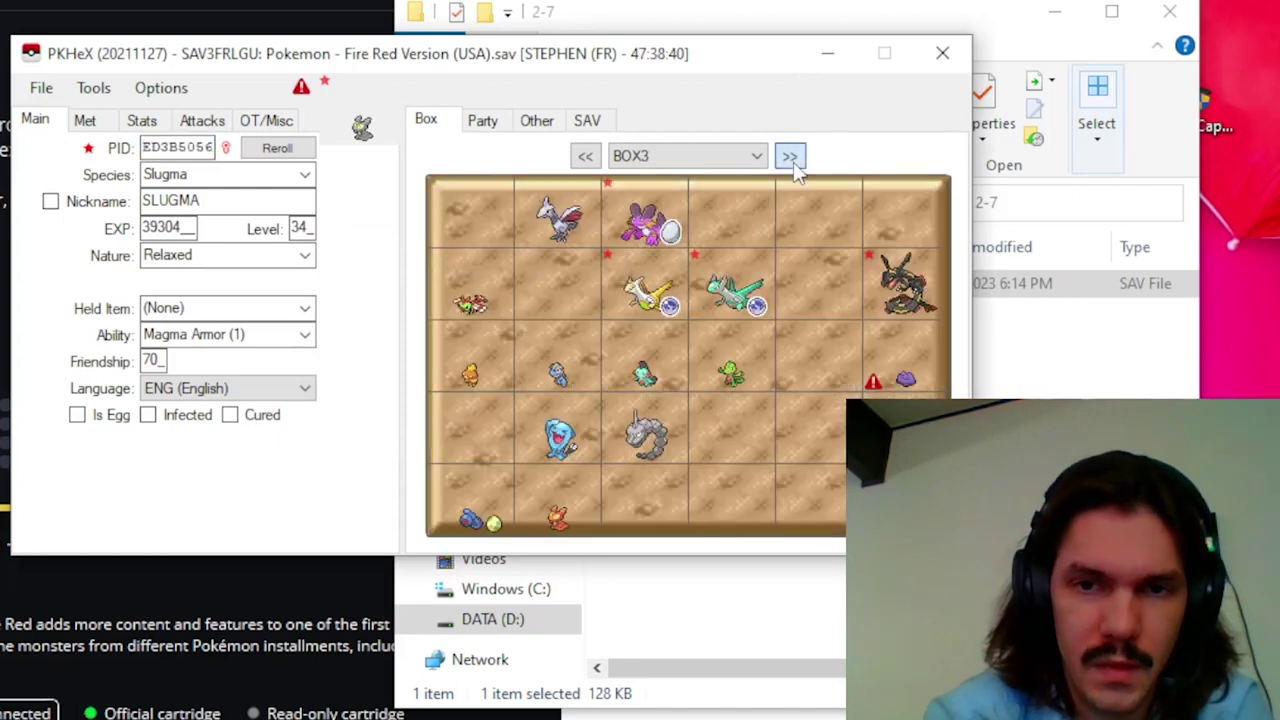
right_click(634, 205)
left_click(674, 220)
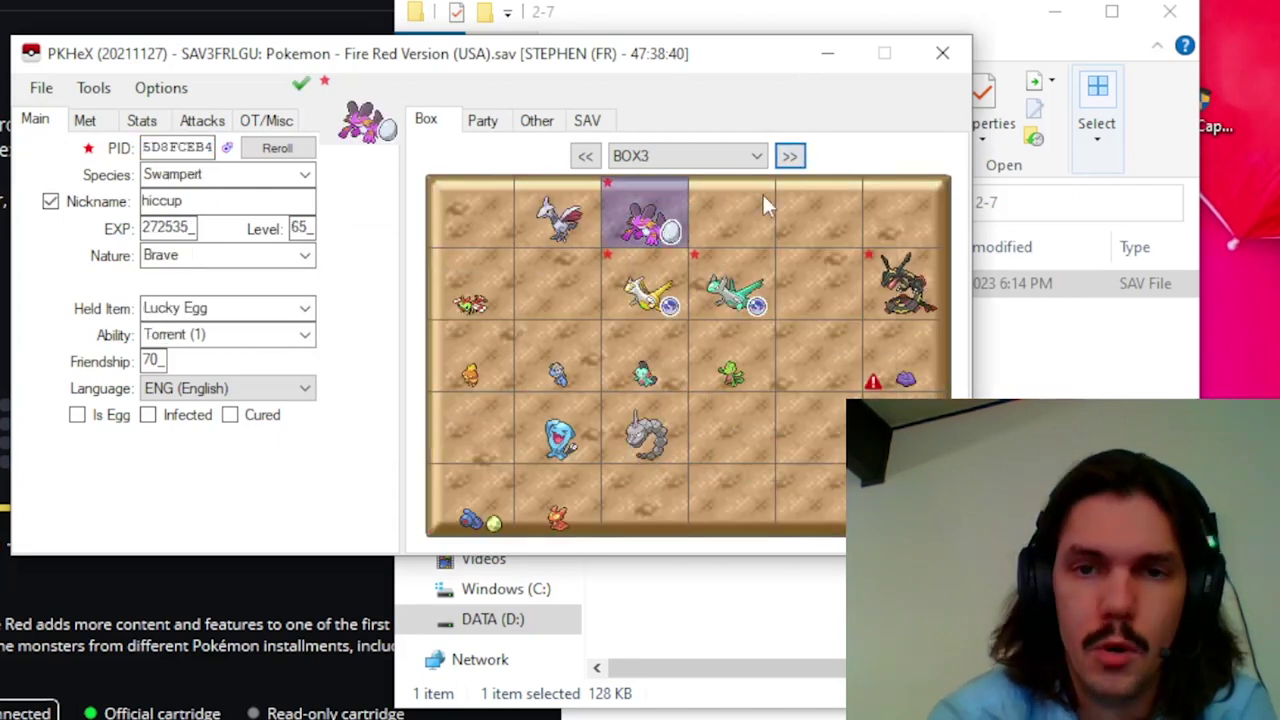
left_click(794, 162)
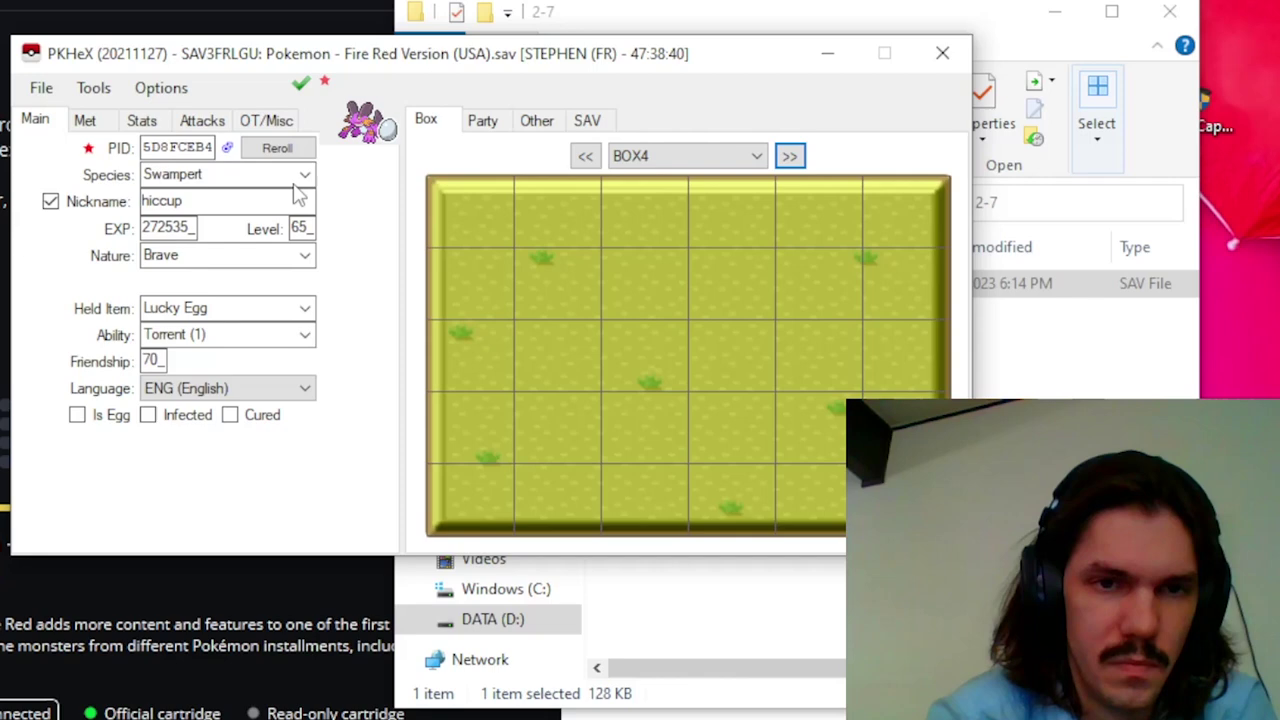
- Examine the Swampert's stats, main data, current moves and original trainer information
left_click(168, 120)
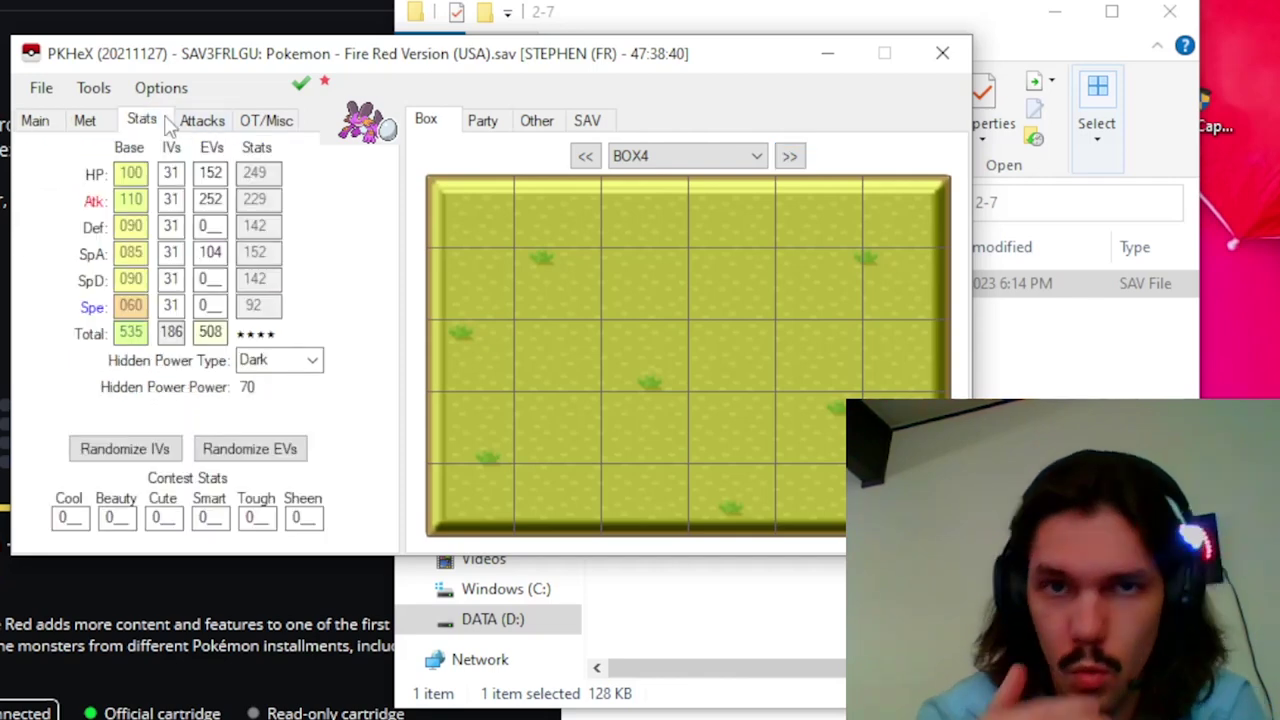
left_click(35, 121)
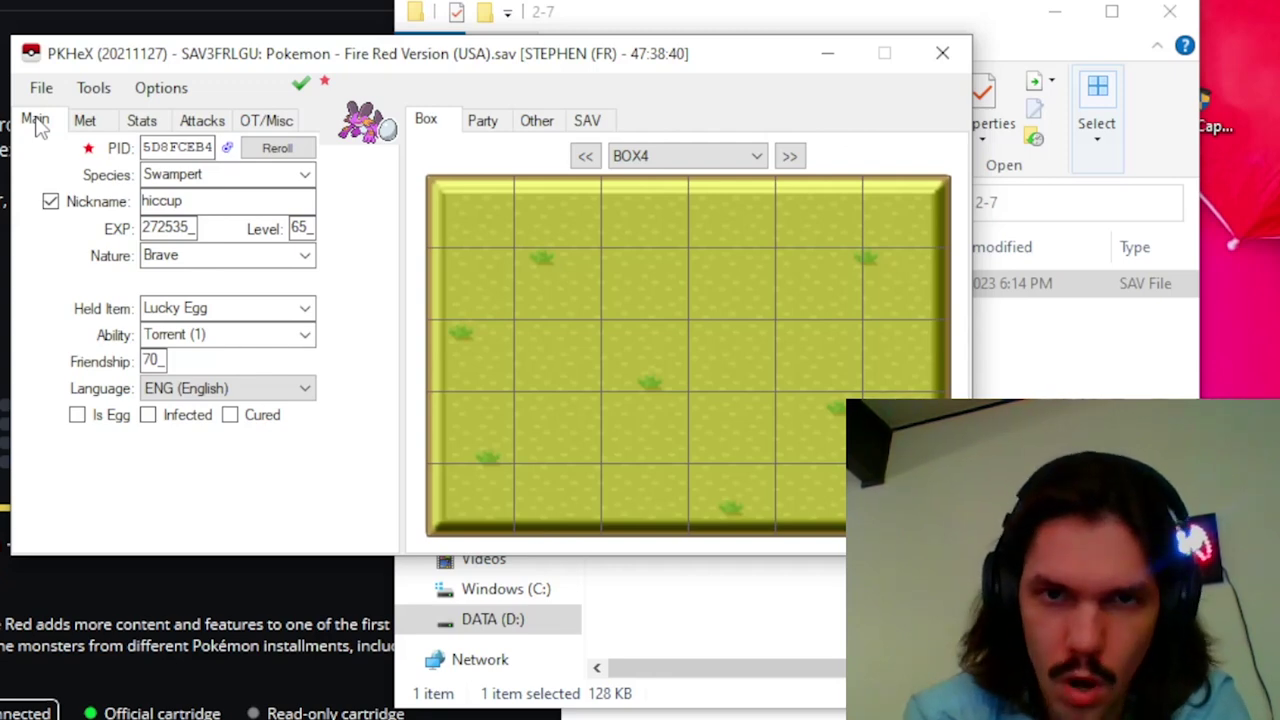
left_click(215, 121)
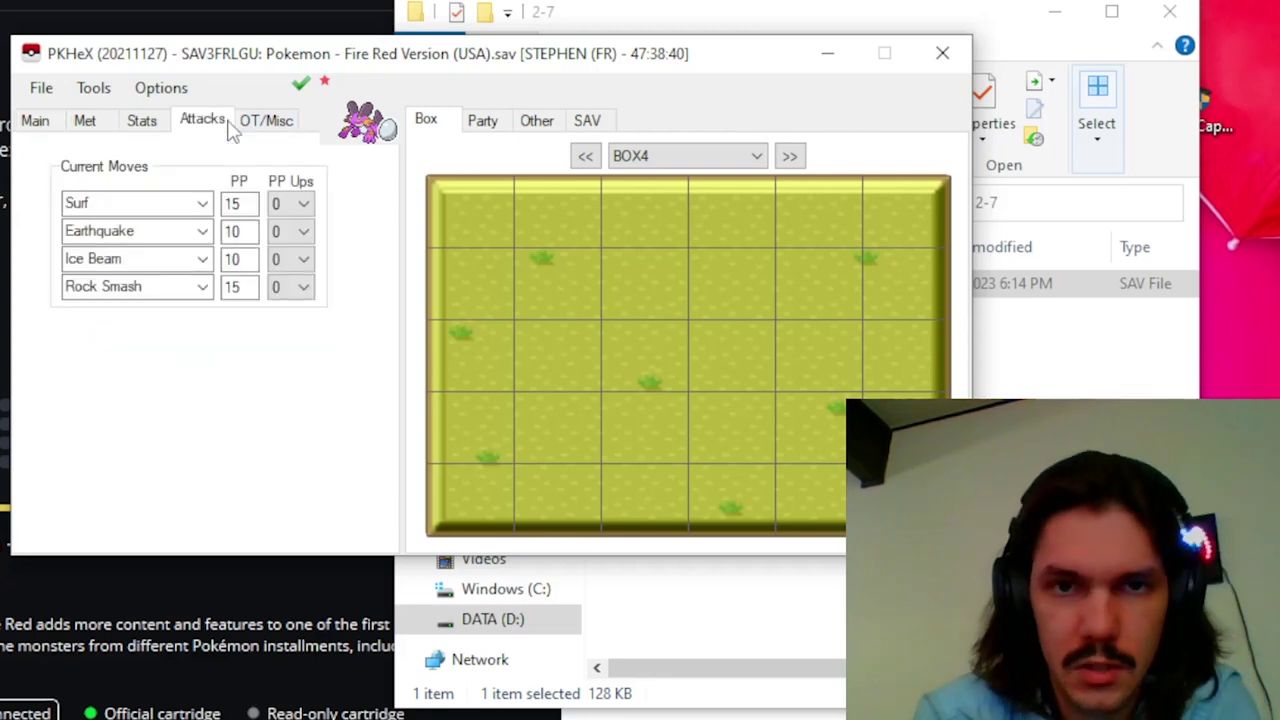
left_click(265, 124)
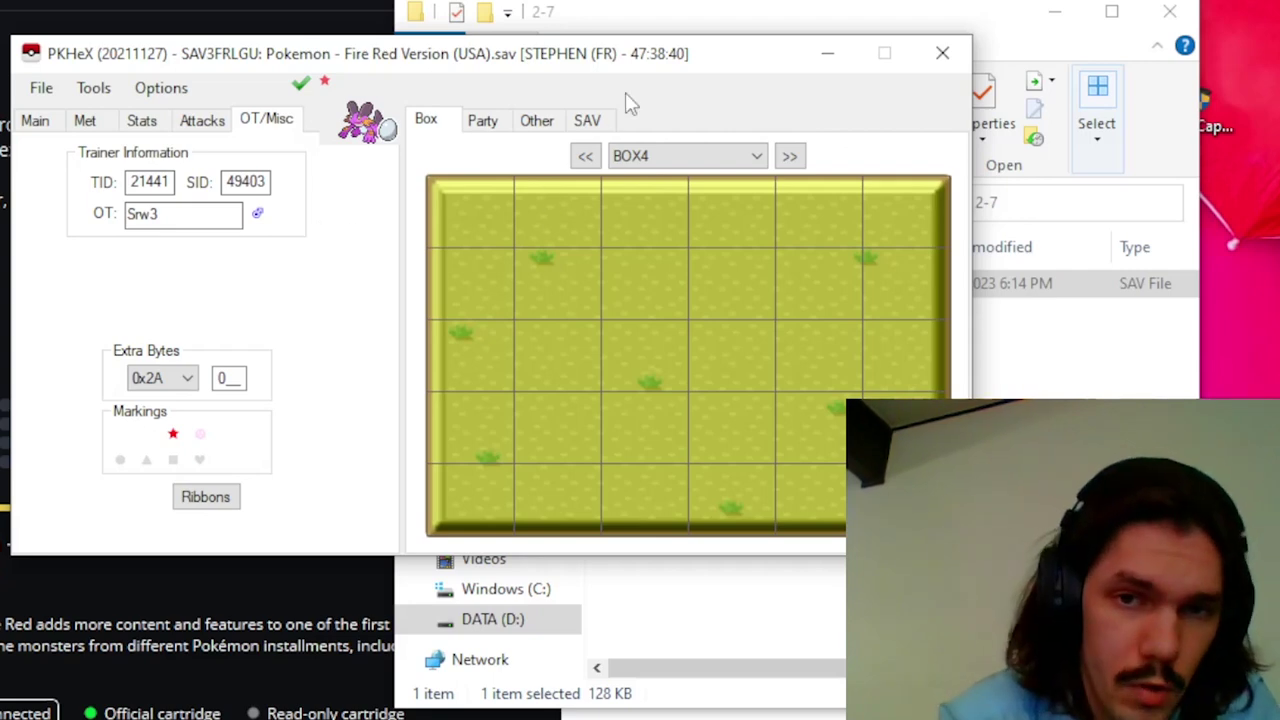
left_click(596, 156)
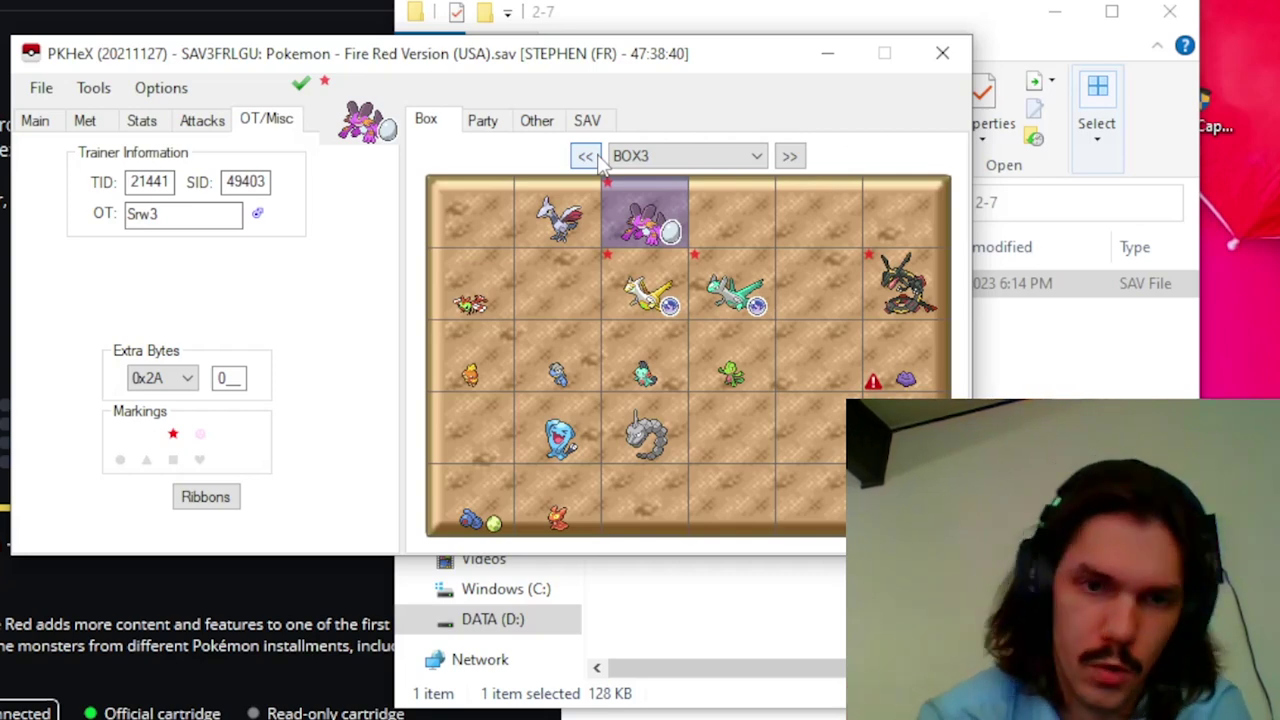
left_click(788, 156)
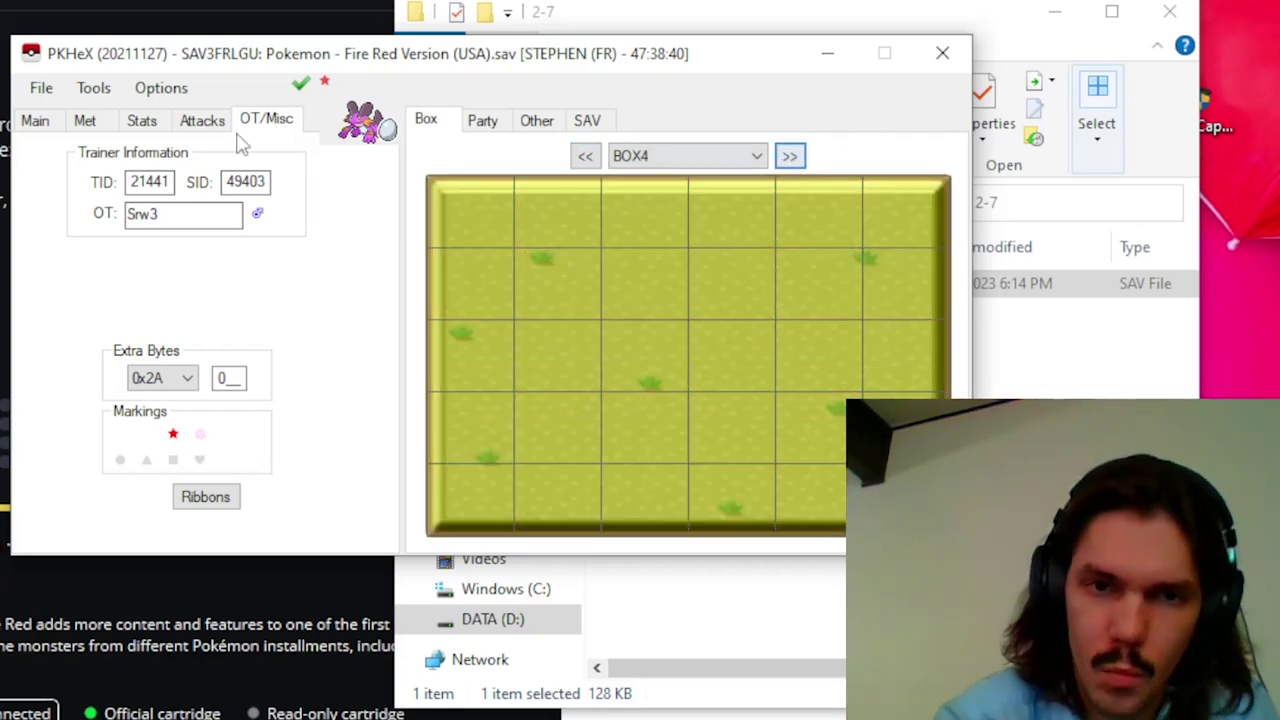
- Change the loaded Swampert's species to Dragonite and set its nickname to "deez nuts"
left_click(30, 120)
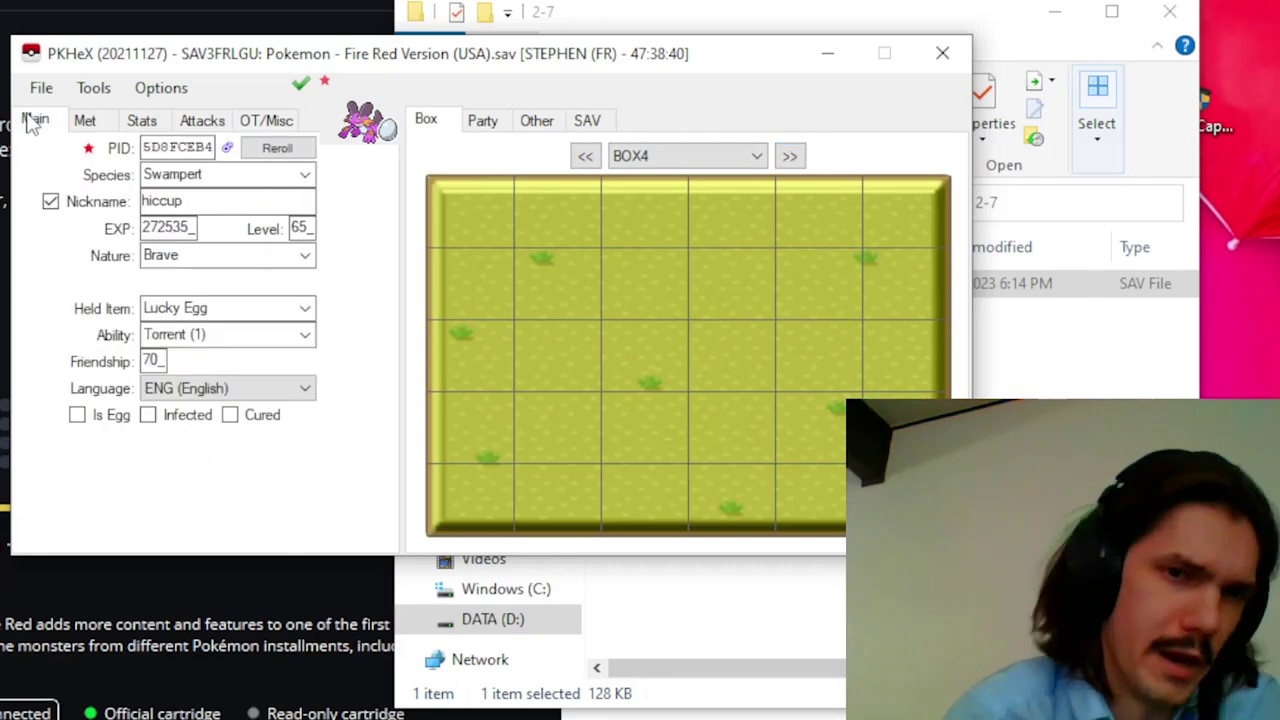
left_click(207, 174)
type("dragonair")
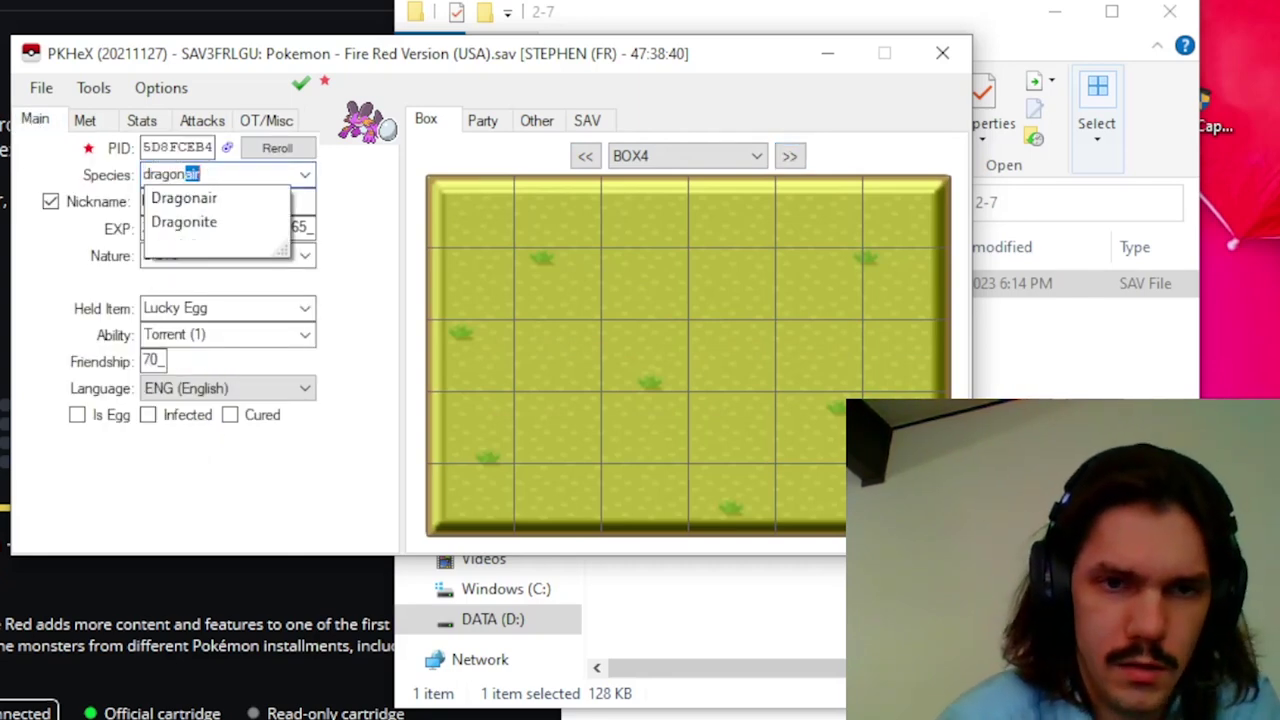
left_click(215, 222)
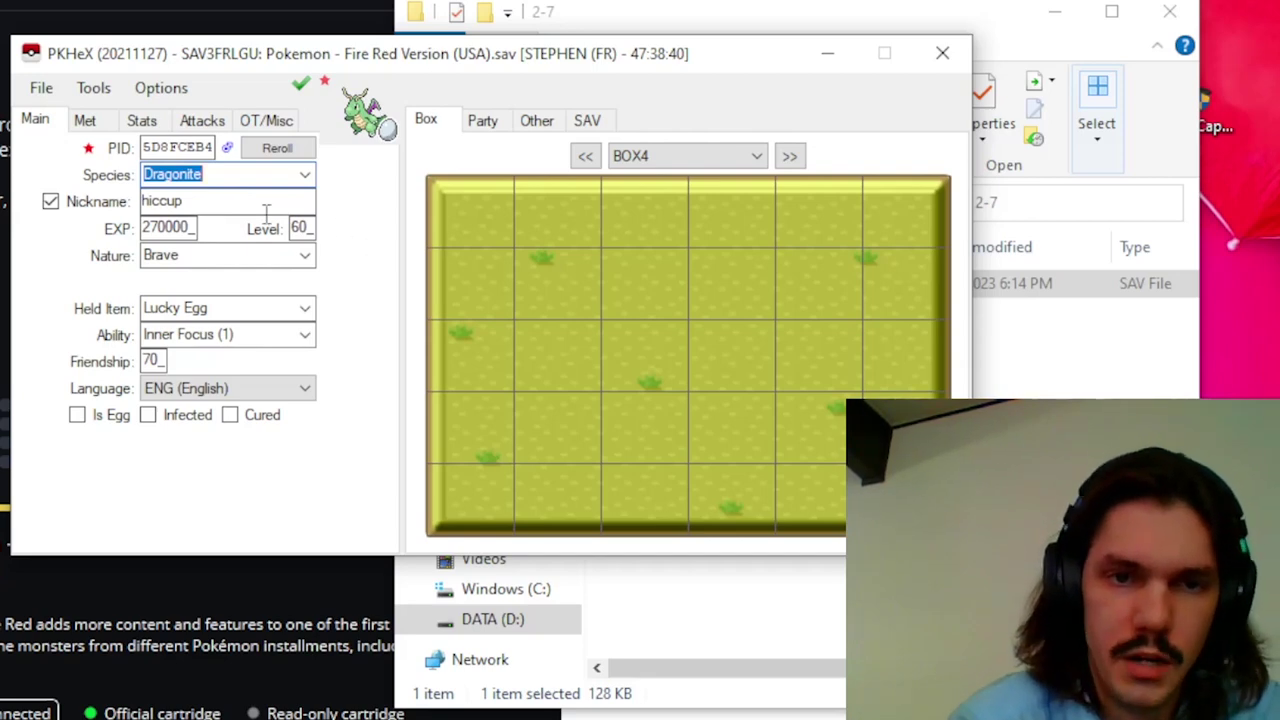
double_click(212, 201)
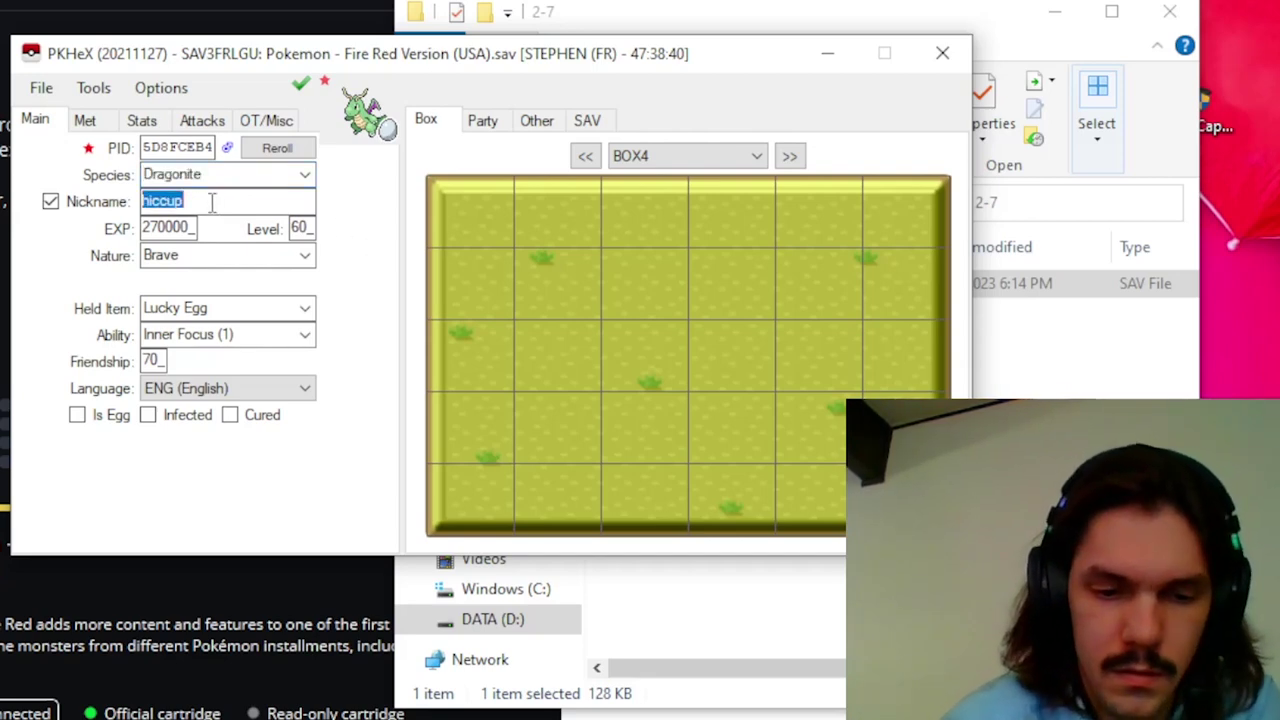
type("deez nuts")
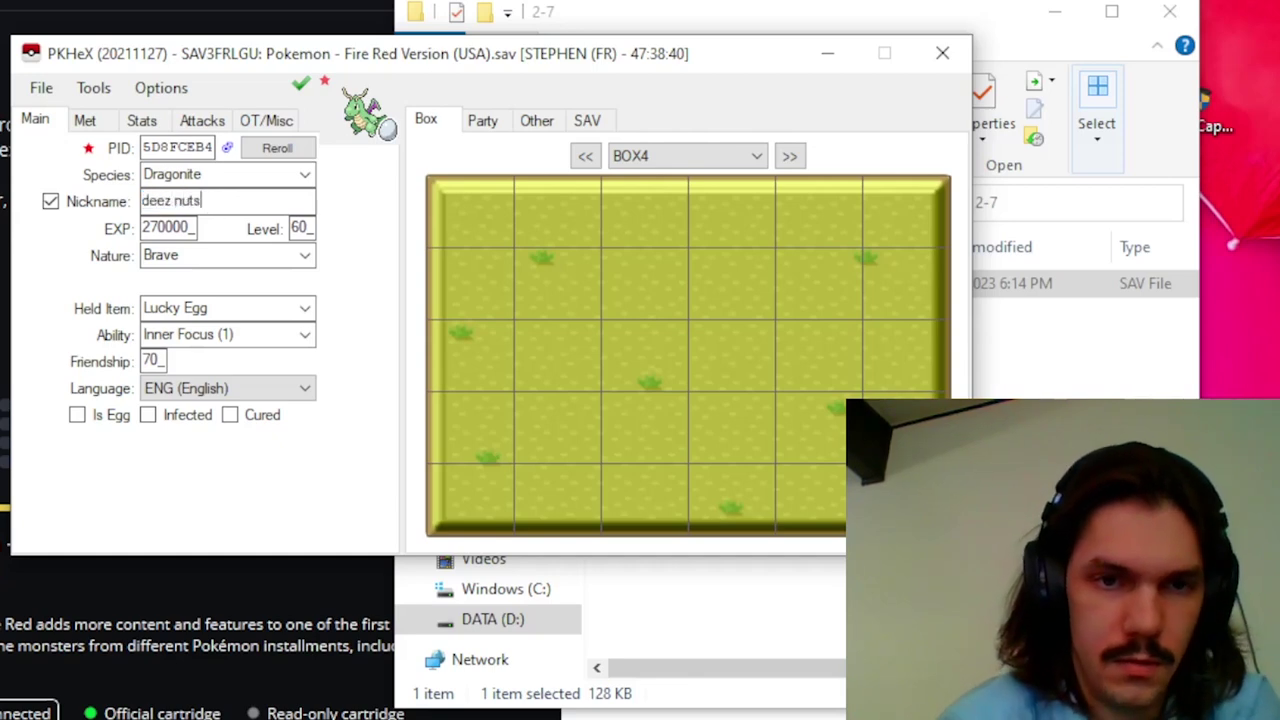
- Try the Adamant nature on the Dragonite, and settle on Modest
left_click(290, 258)
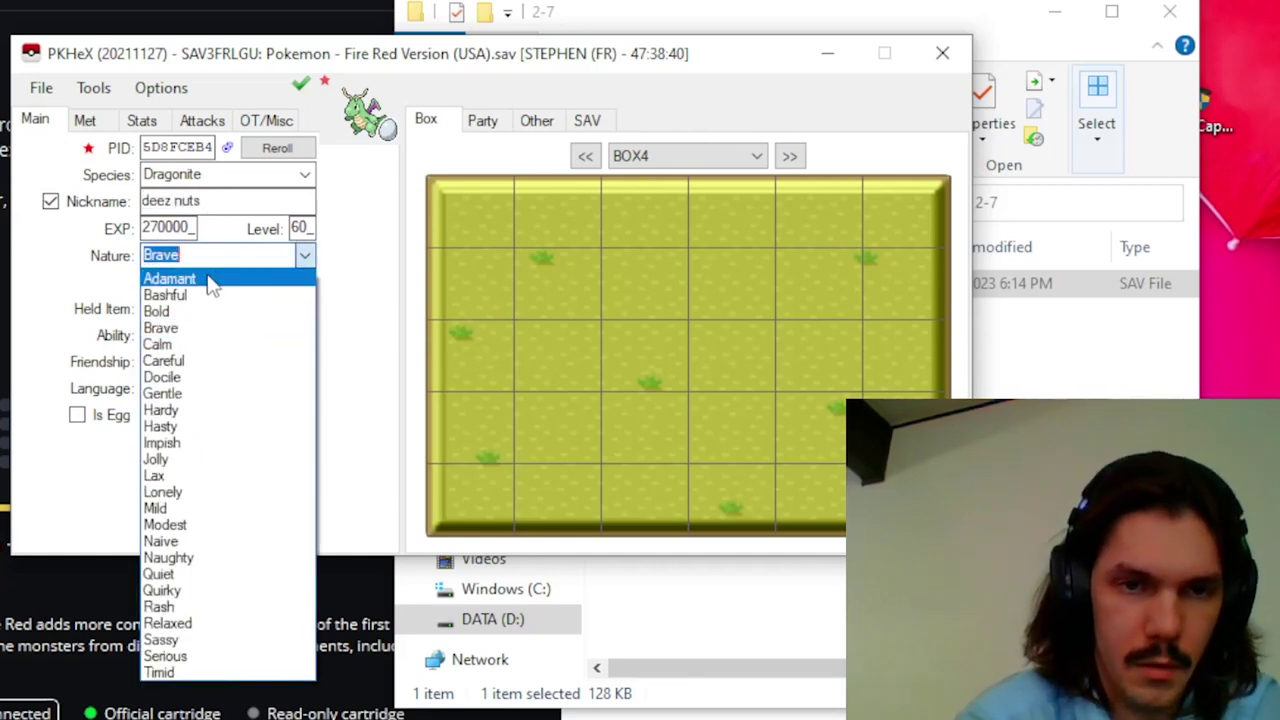
left_click(210, 281)
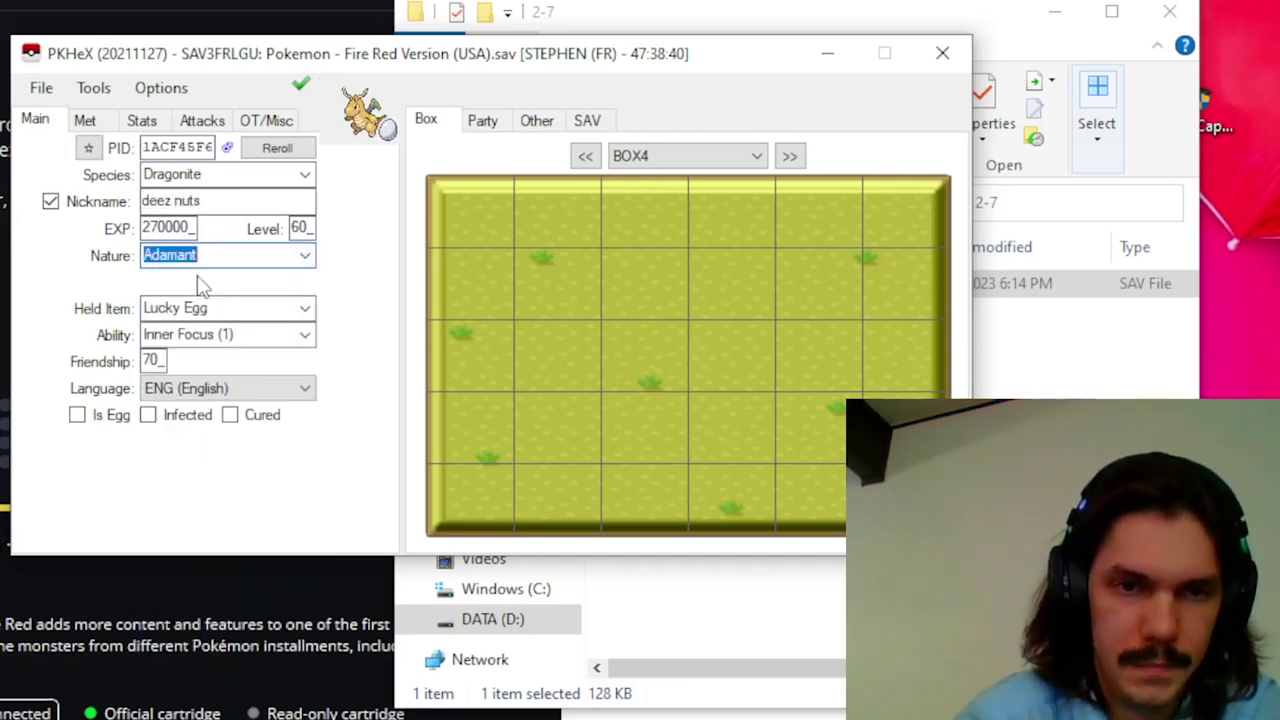
left_click(303, 257)
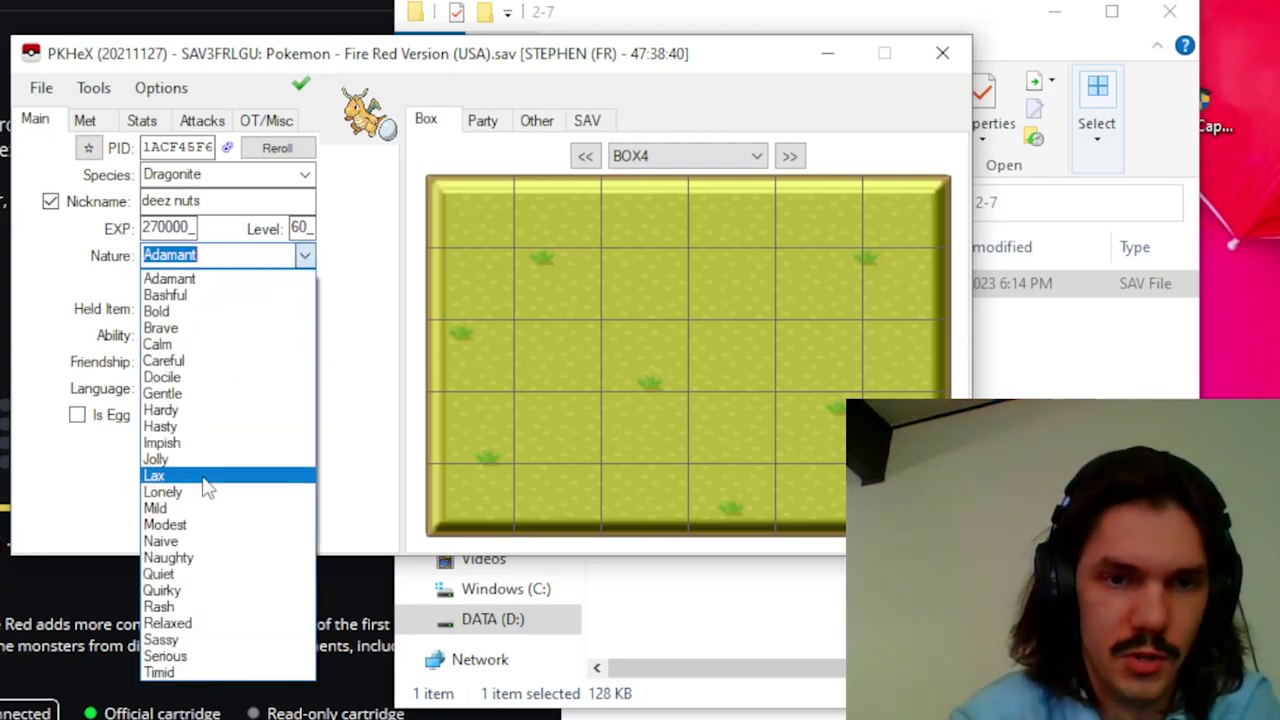
left_click(195, 527)
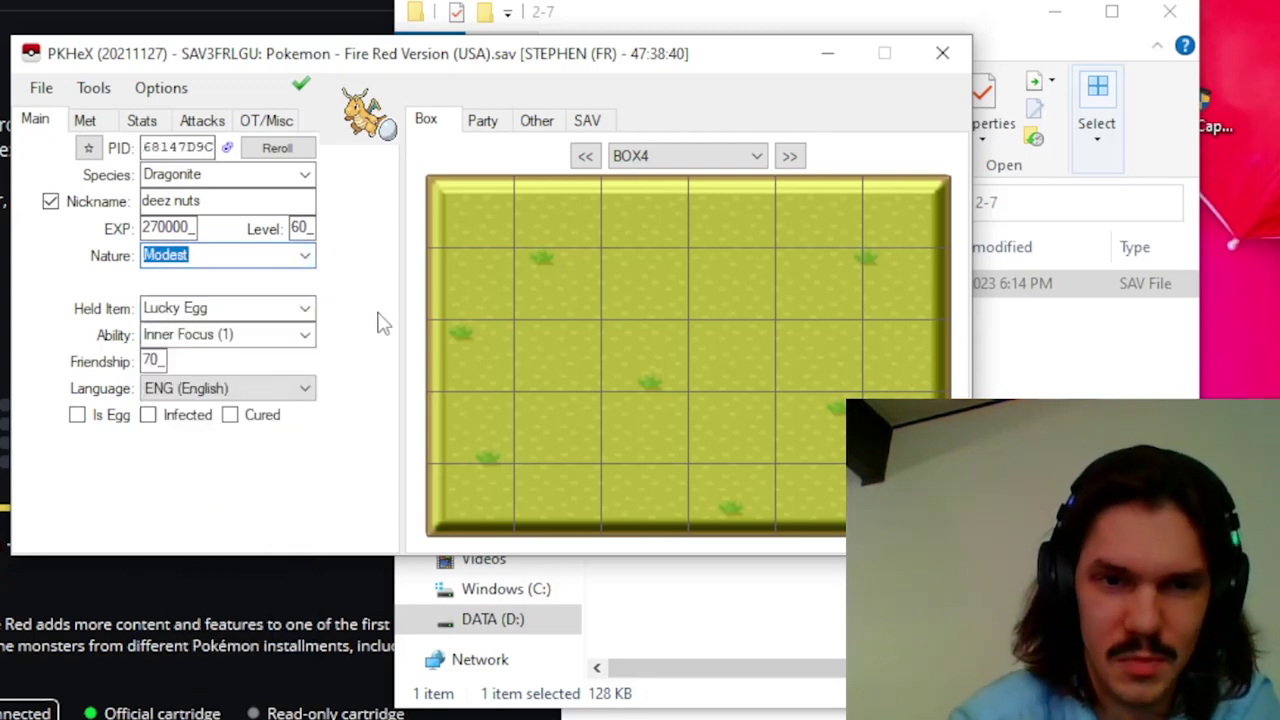
- Set the Dragonite's HP and Attack EVs to 0
left_click(140, 122)
double_click(210, 173)
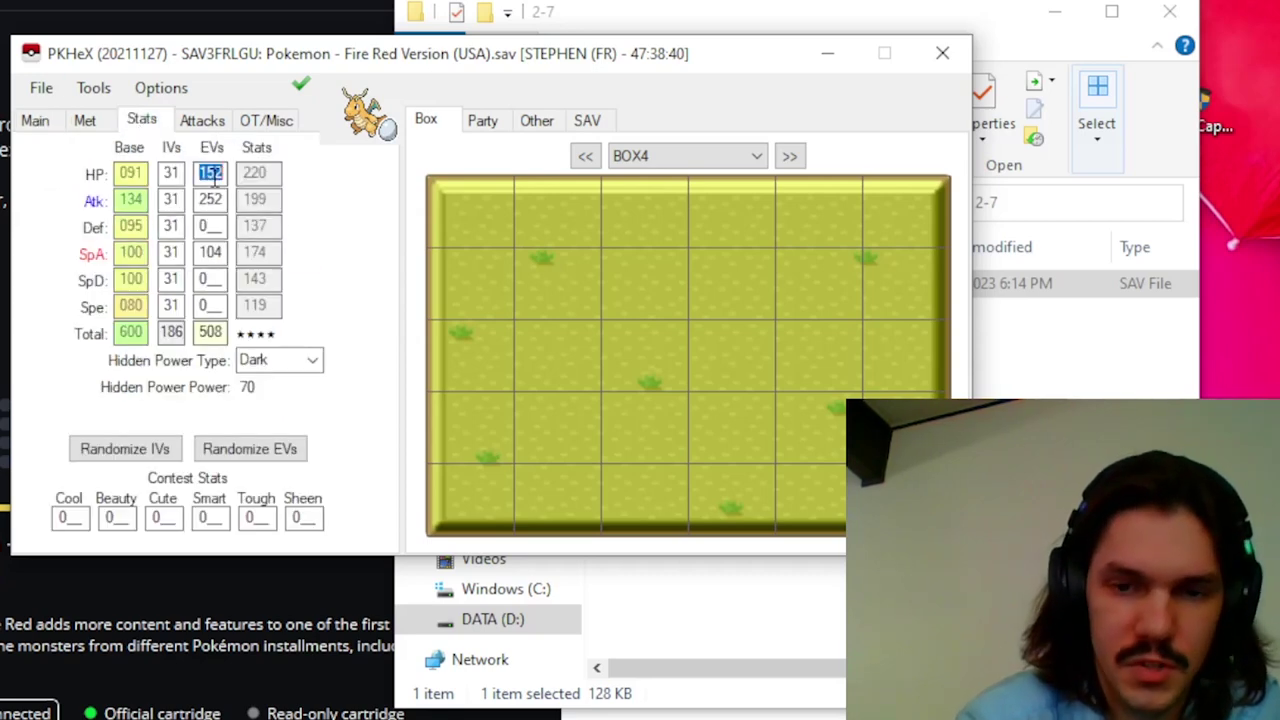
type("0")
double_click(212, 198)
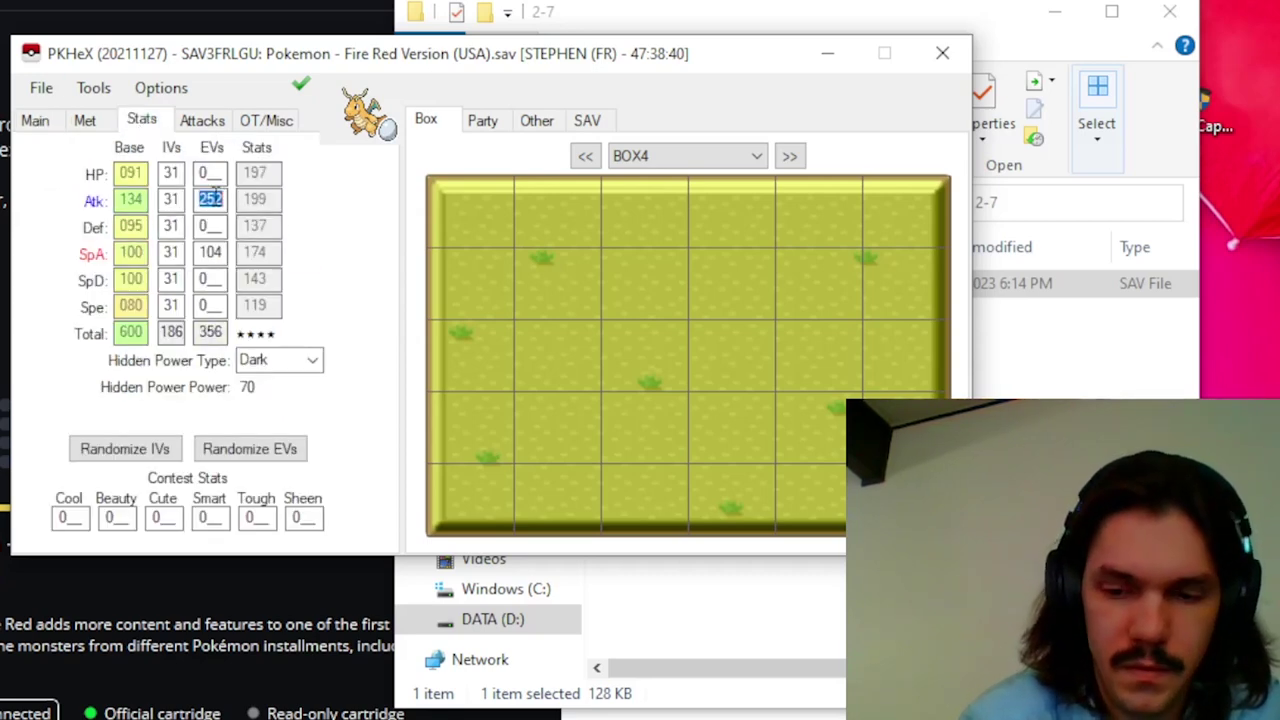
type("0")
- Set the Dragonite's EVs to 252 Special Attack, 252 Speed and 4 Special Defense
double_click(216, 254)
type("252")
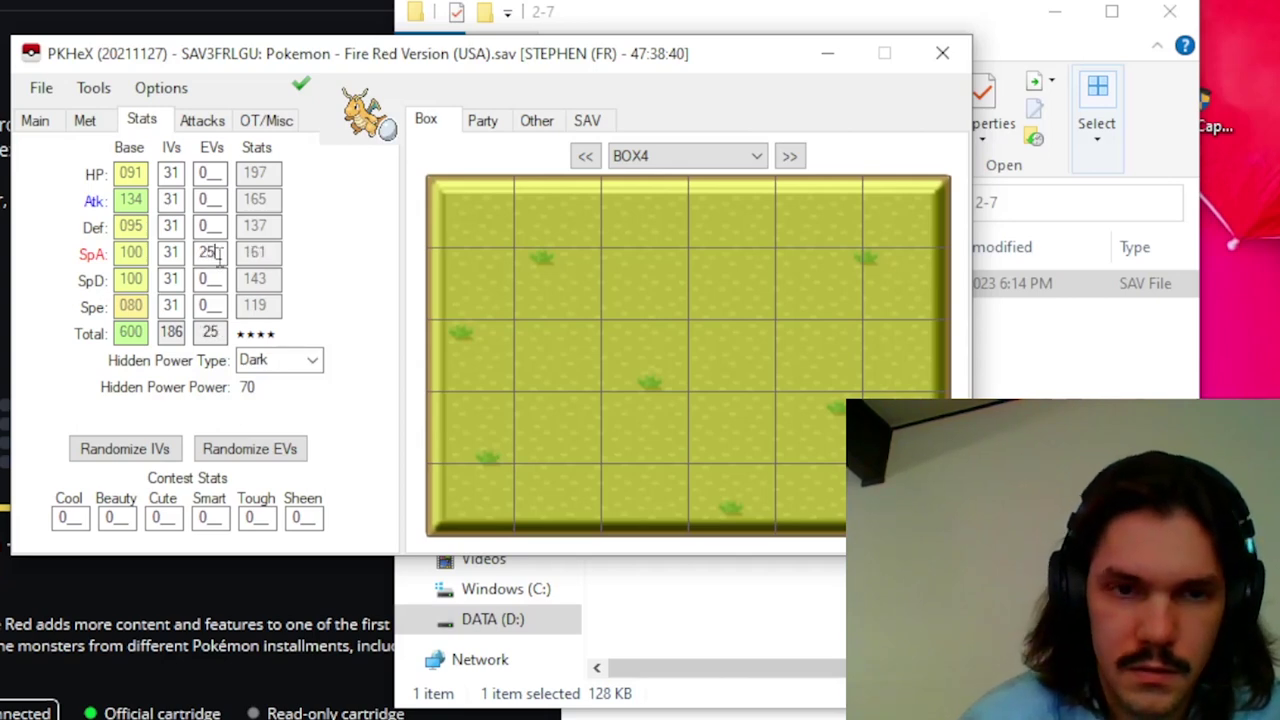
double_click(222, 306)
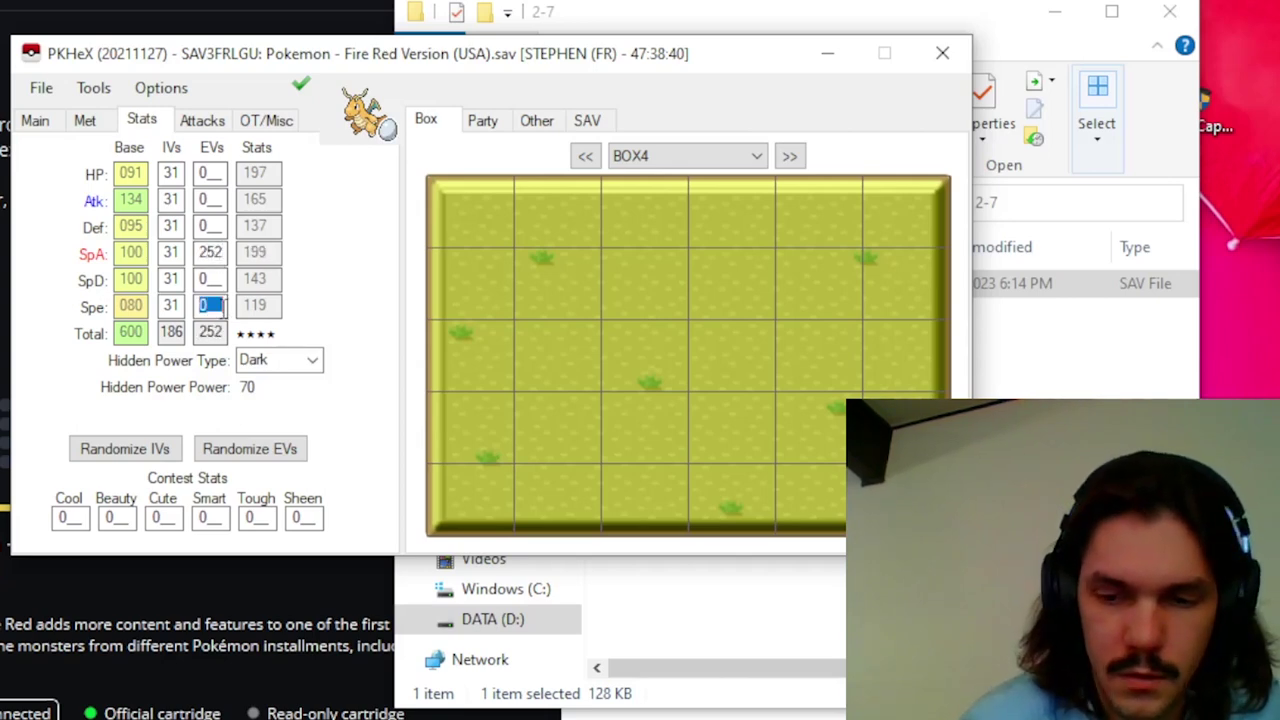
type("252")
double_click(214, 279)
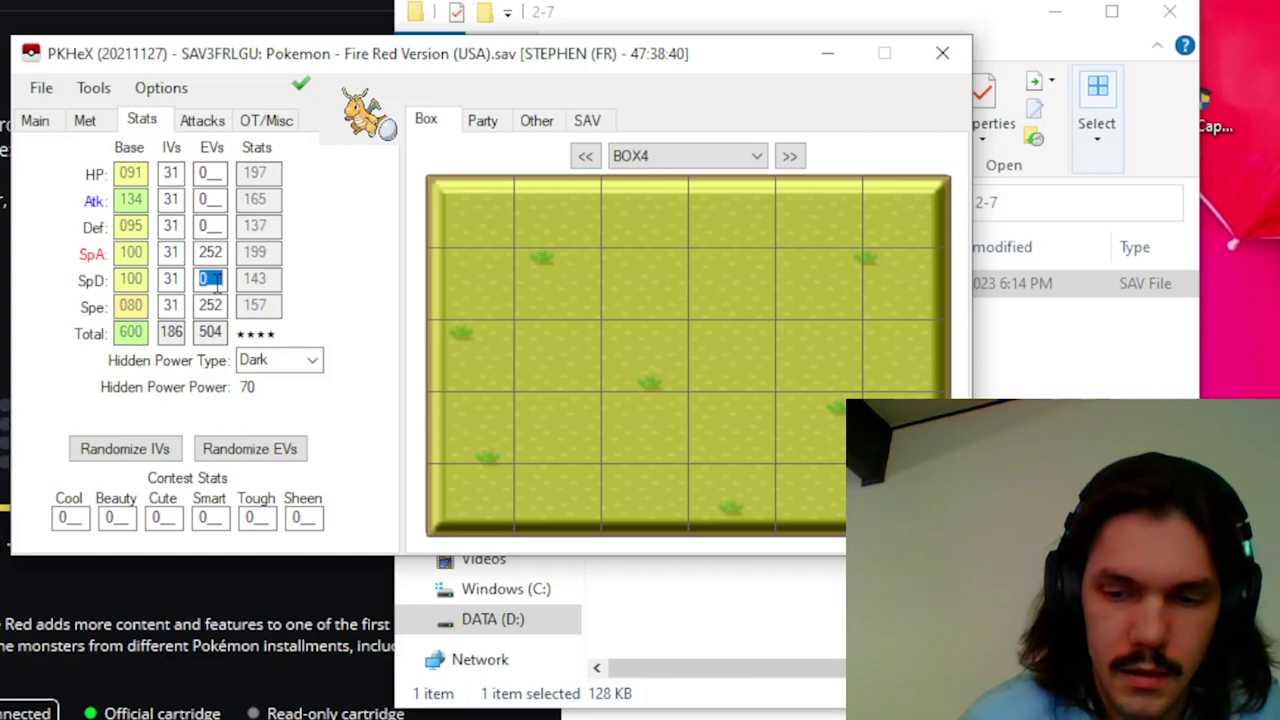
type("4")
- Replace the Dragonite's first two moves with Outrage and Thunderbolt
left_click(205, 120)
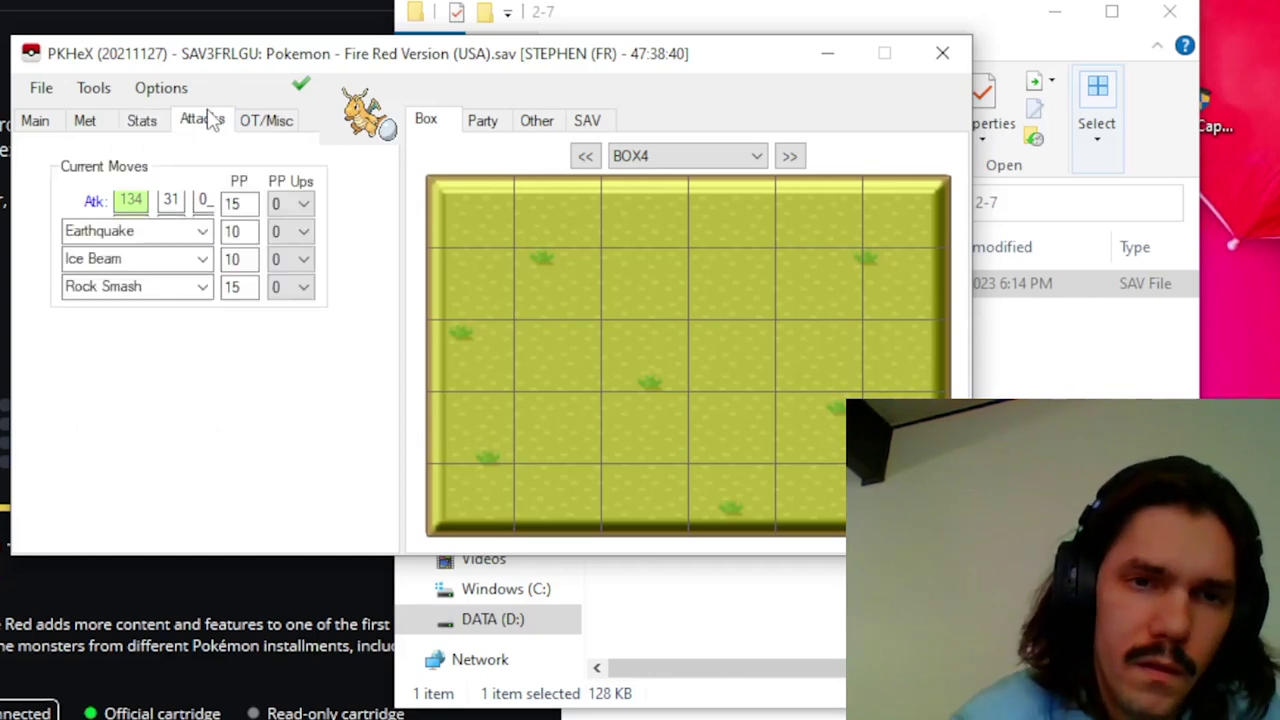
double_click(162, 204)
type("ou")
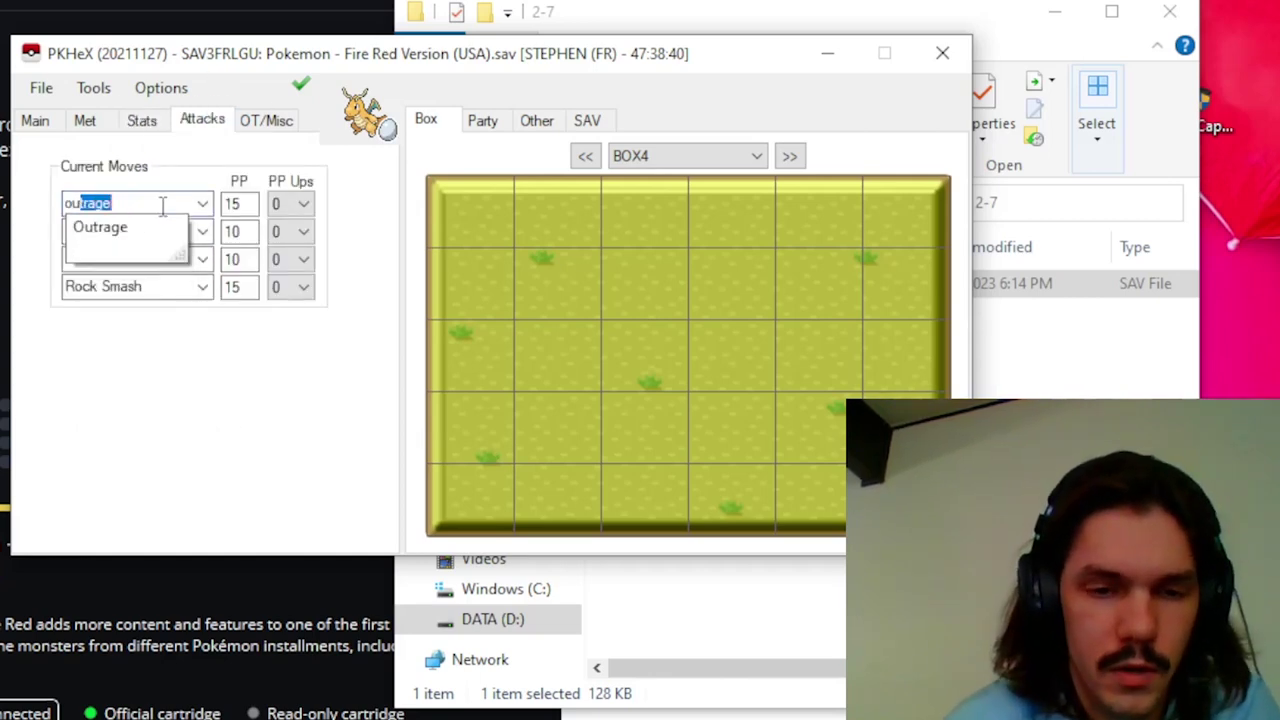
type("t")
key("Return")
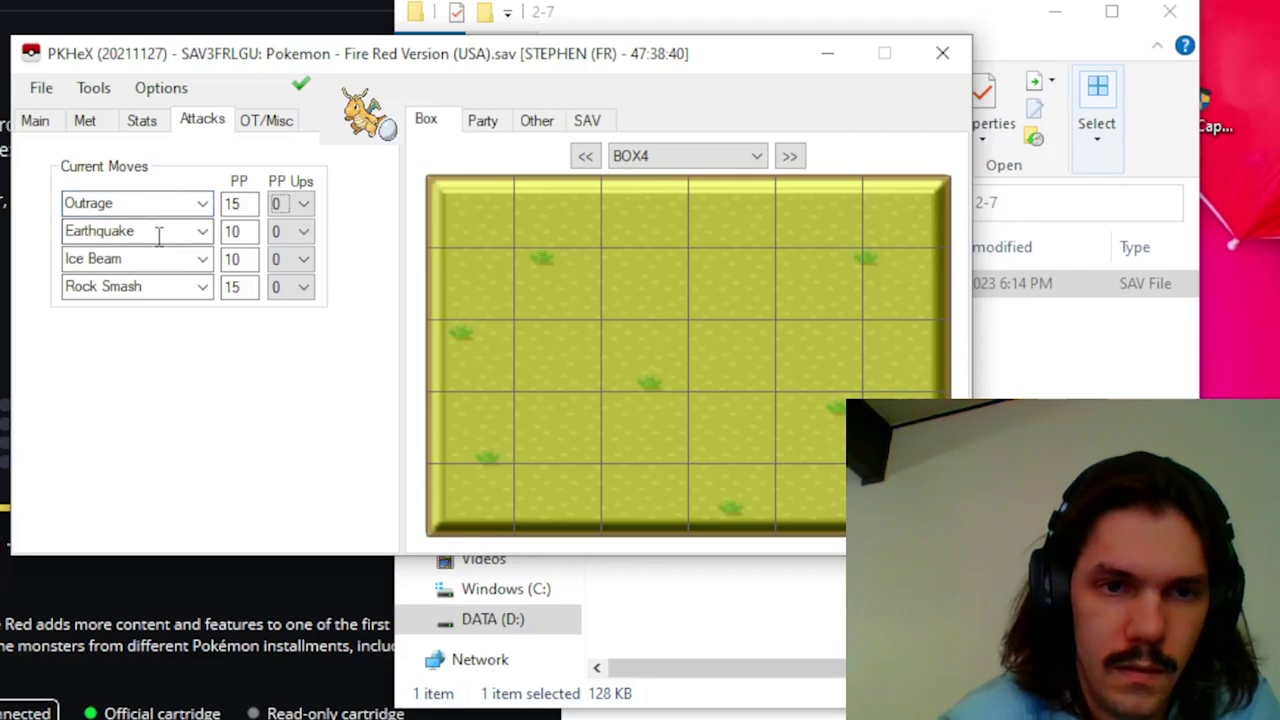
double_click(158, 231)
type("thunderb")
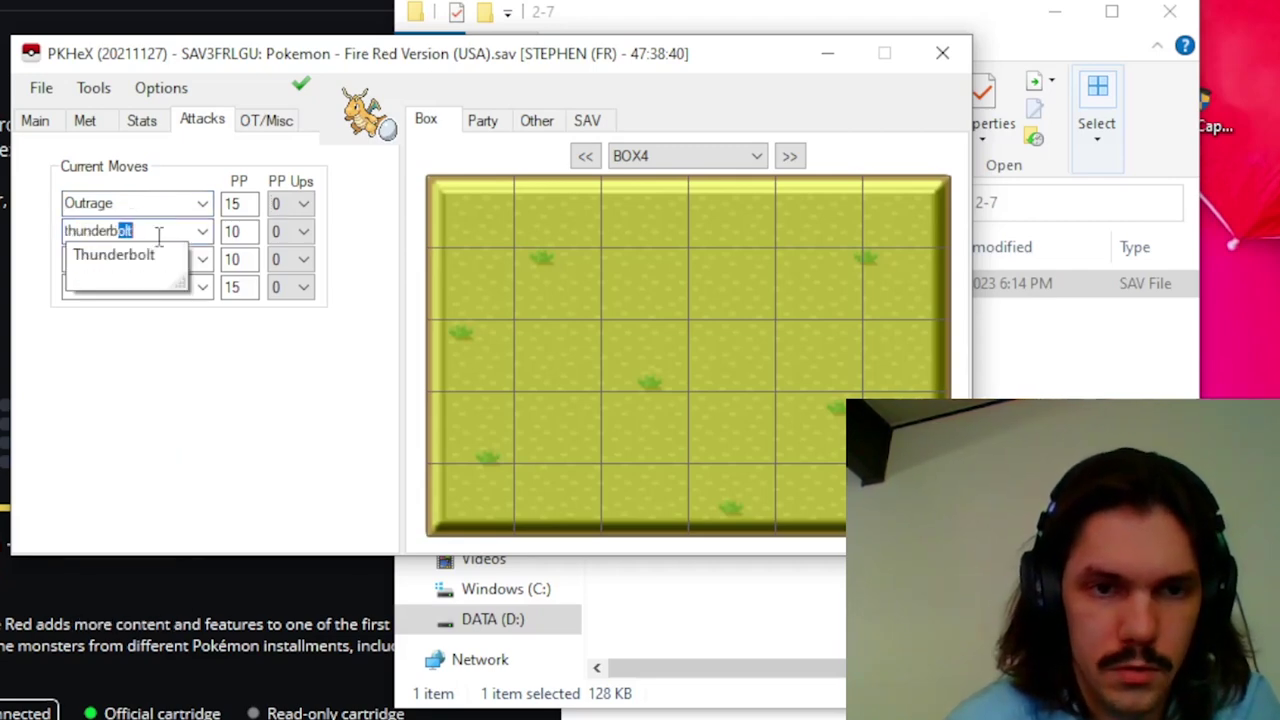
type("olt")
key("Return")
- Enter Ice Beam as the Dragonite's third move and run the legality check
double_click(135, 259)
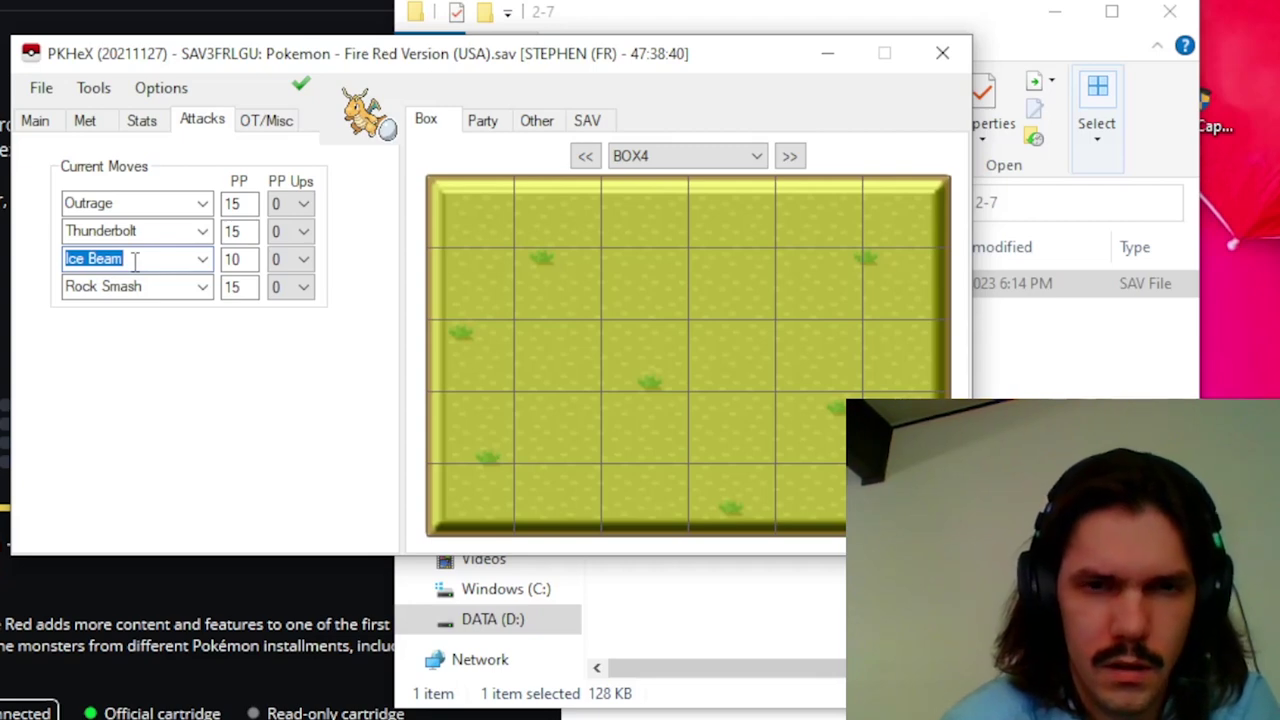
type("ice bea")
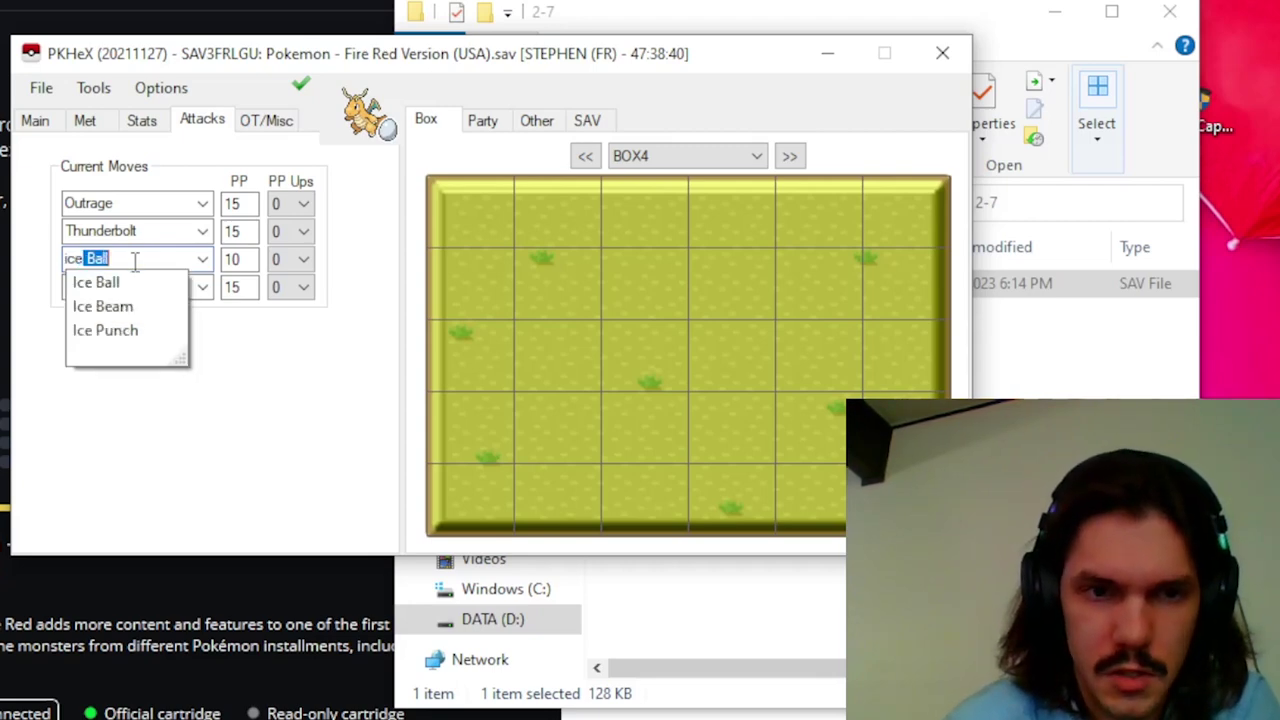
key("Tab")
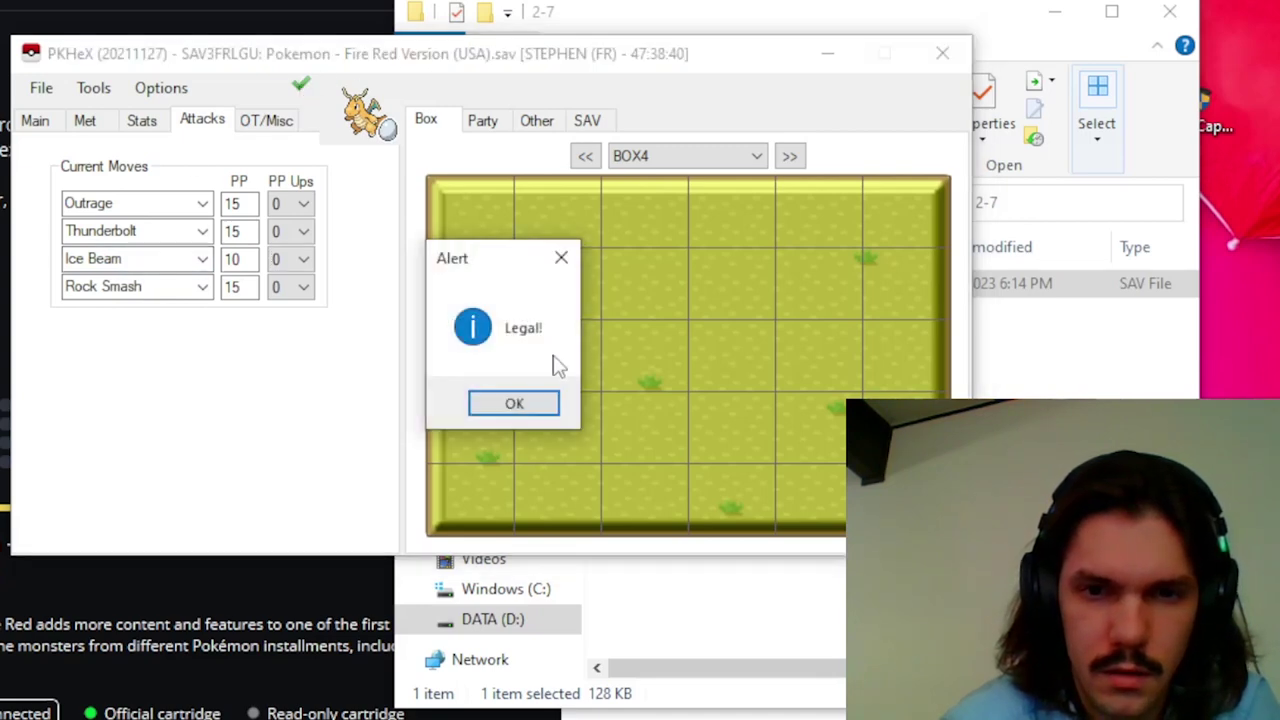
left_click(529, 412)
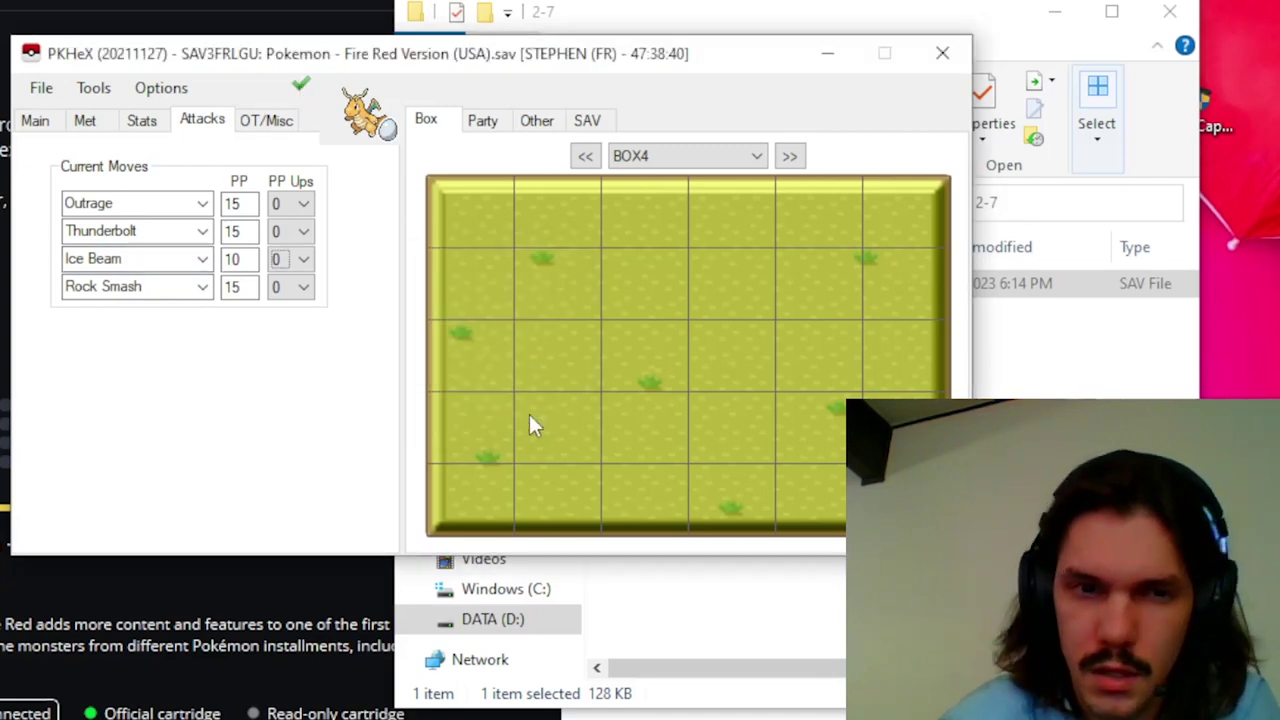
- Replace the Dragonite's fourth move with Flamethrower and run the legality check again
left_click(170, 286)
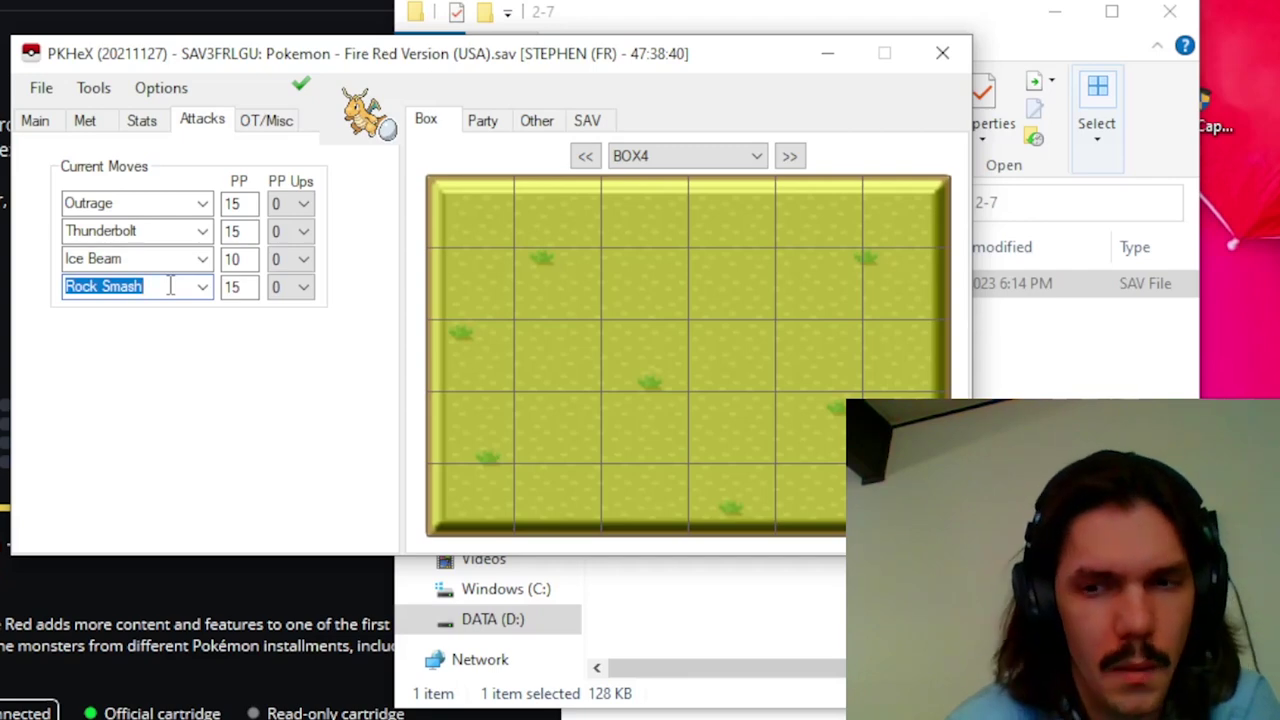
type("flame Wheel")
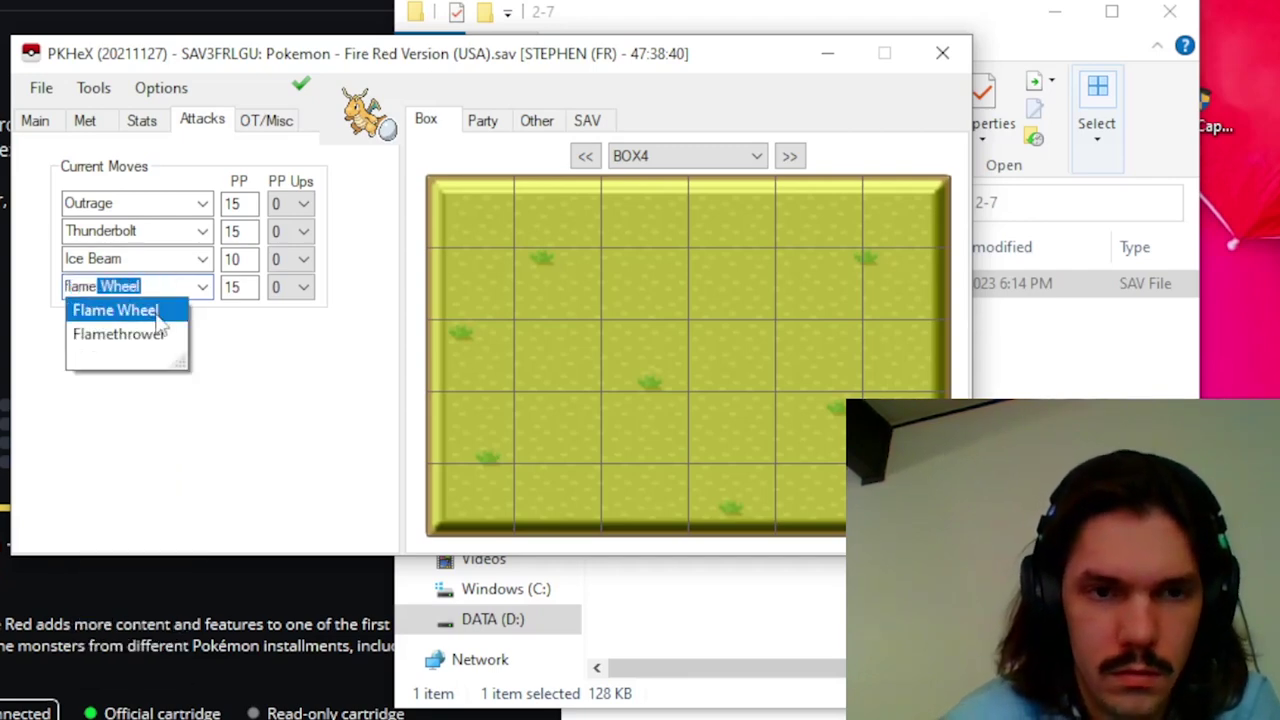
left_click(145, 336)
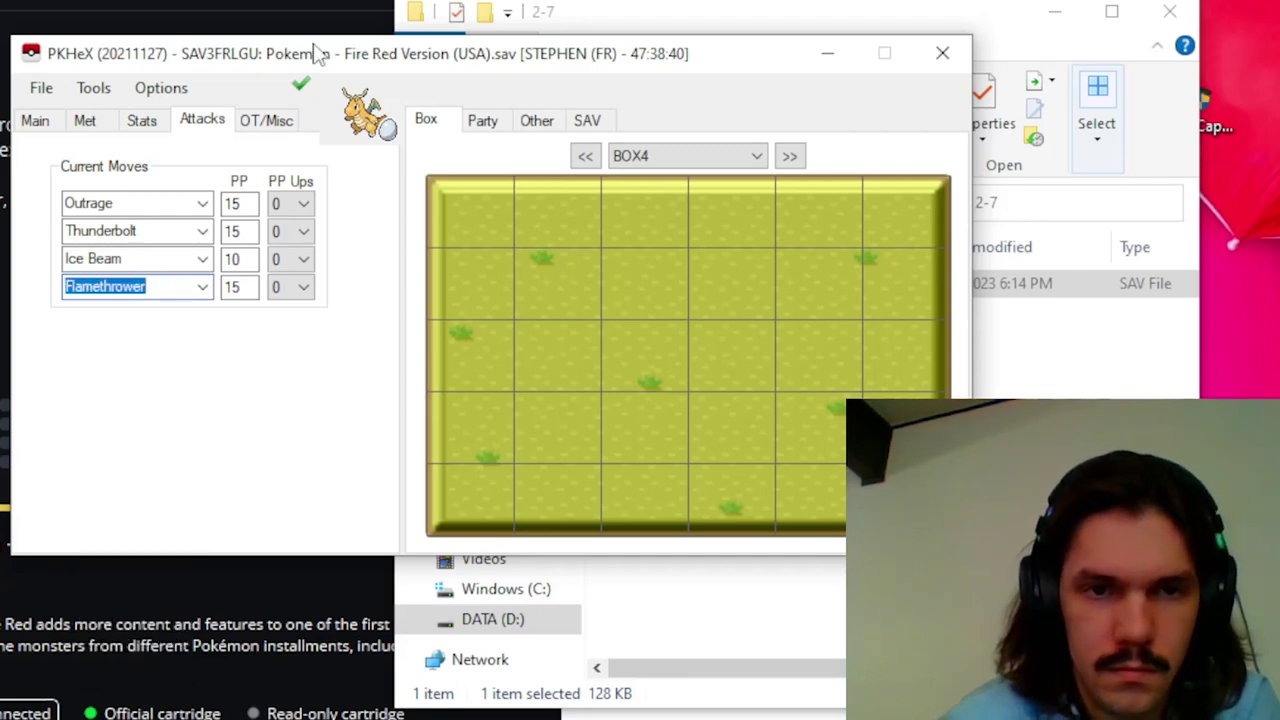
left_click(303, 88)
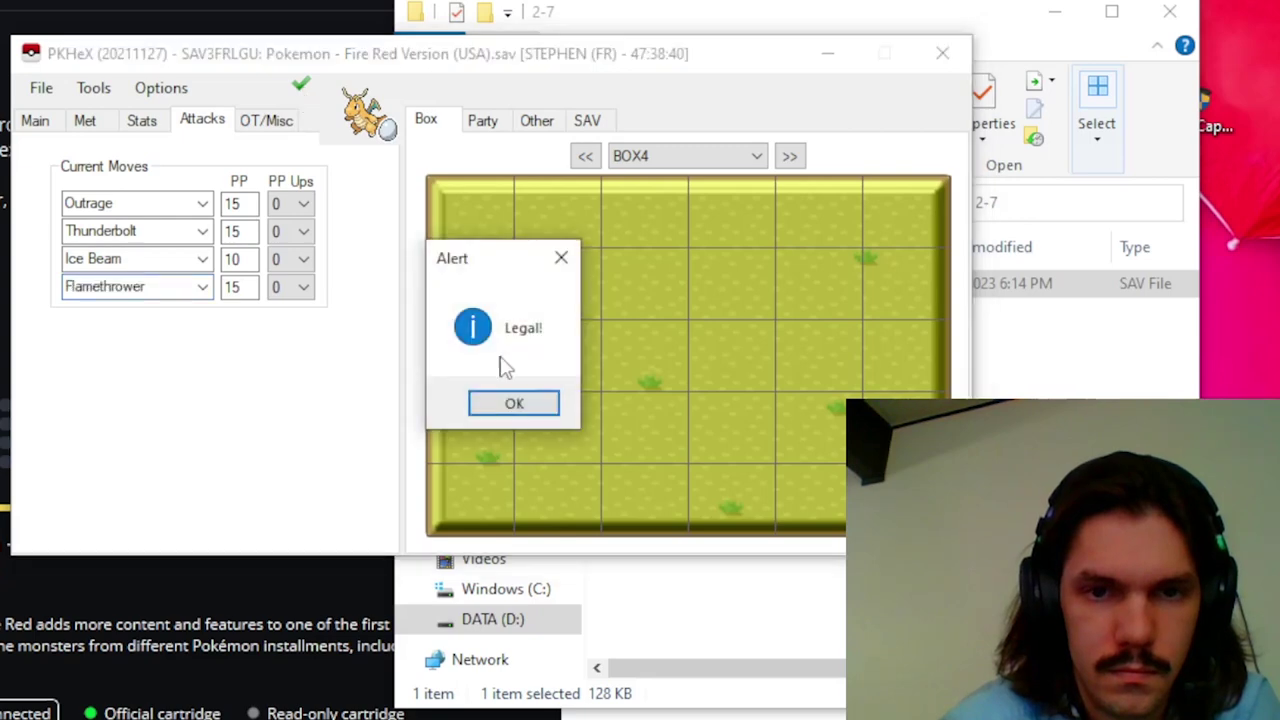
left_click(513, 404)
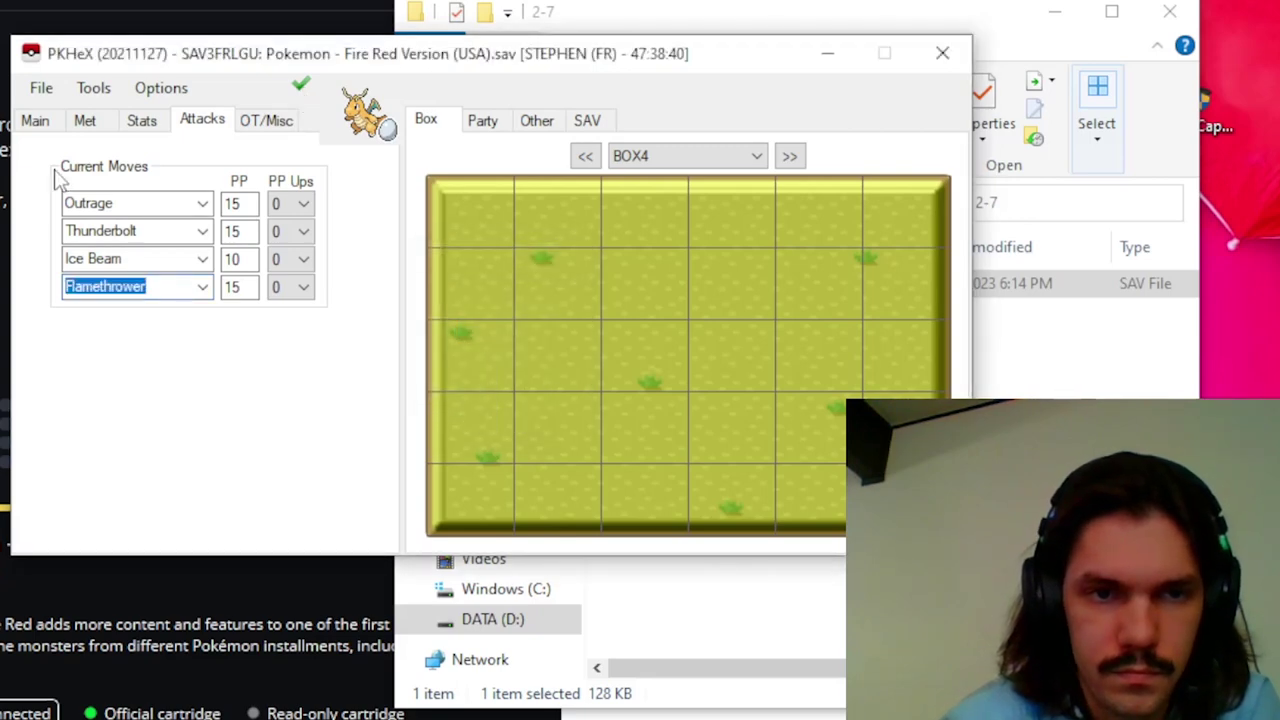
- Make the Dragonite shiny and check its legality
left_click(38, 120)
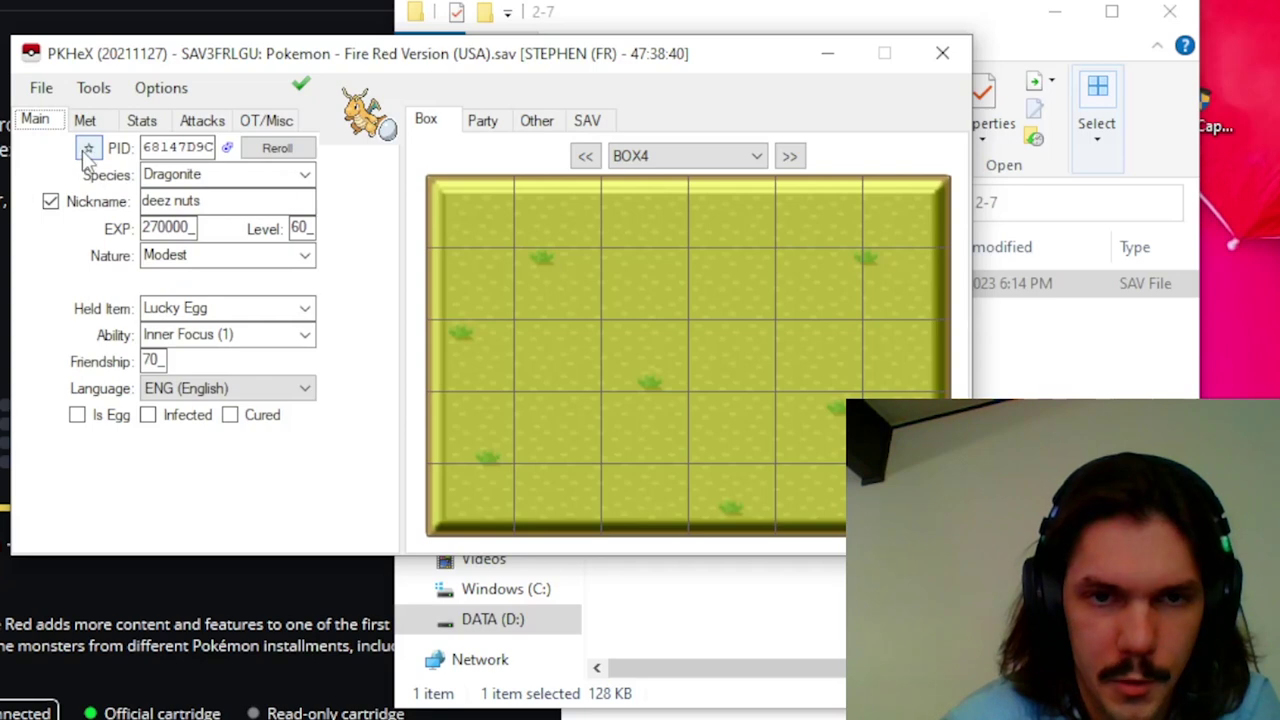
left_click(88, 147)
left_click(302, 84)
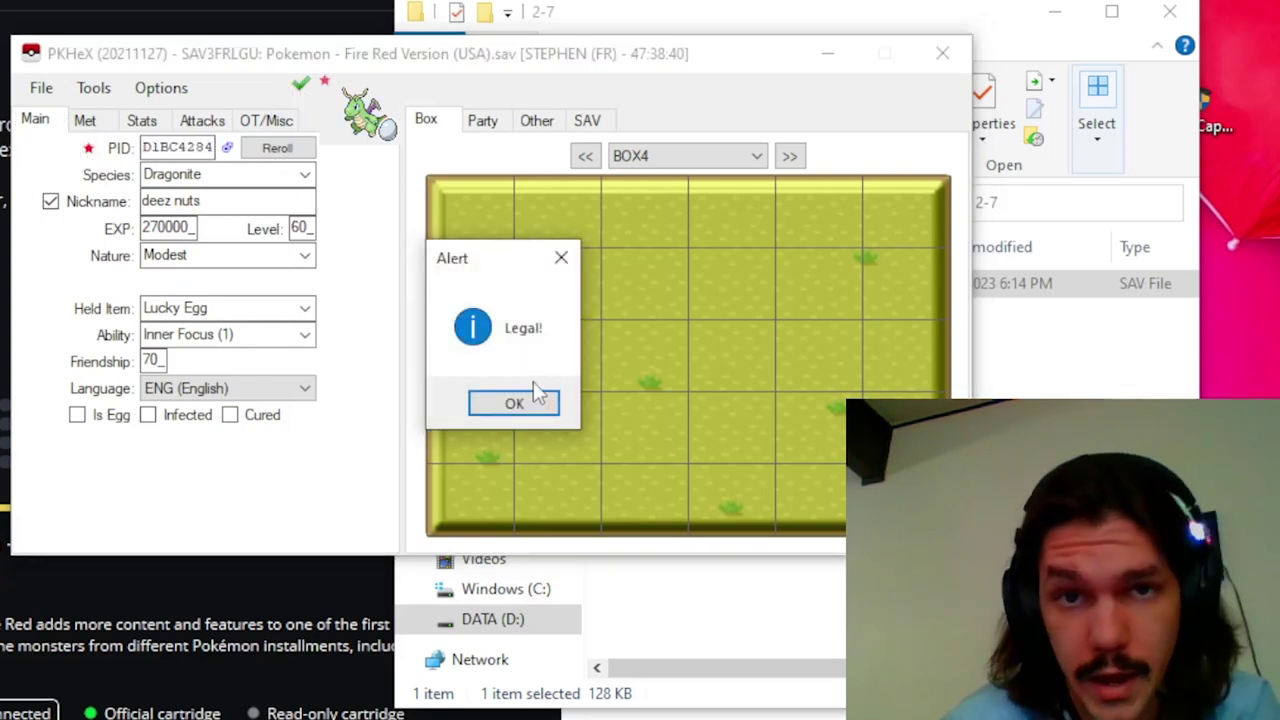
left_click(514, 404)
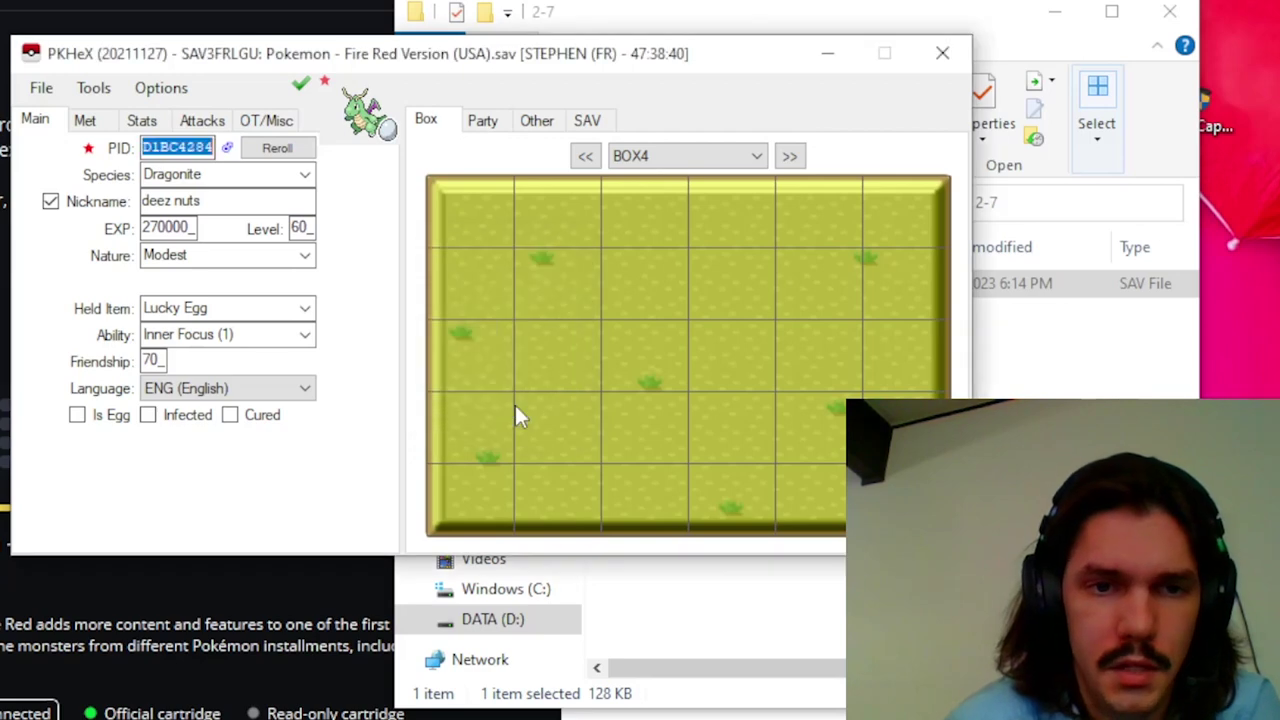
- Store the Dragonite in the first slot of BOX4 and export the save as "Pokemon - New Fire Red Version (USA).sav" in folder 2-7
right_click(473, 216)
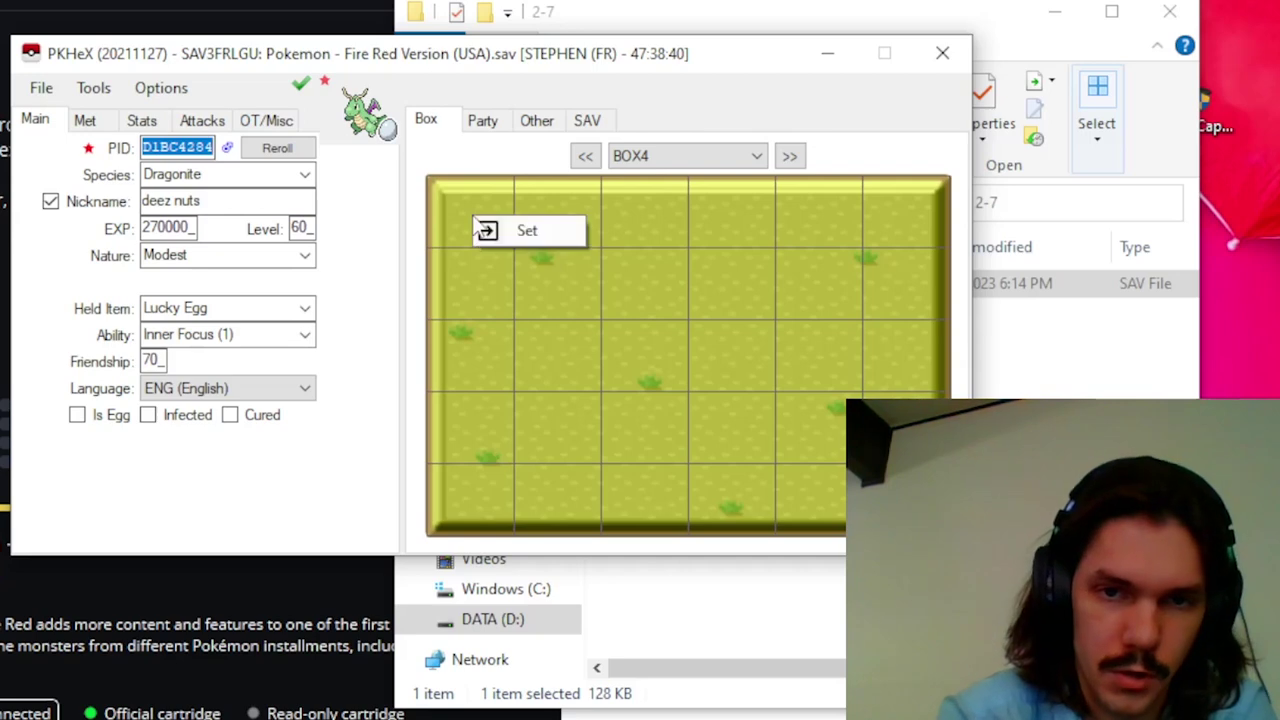
left_click(527, 231)
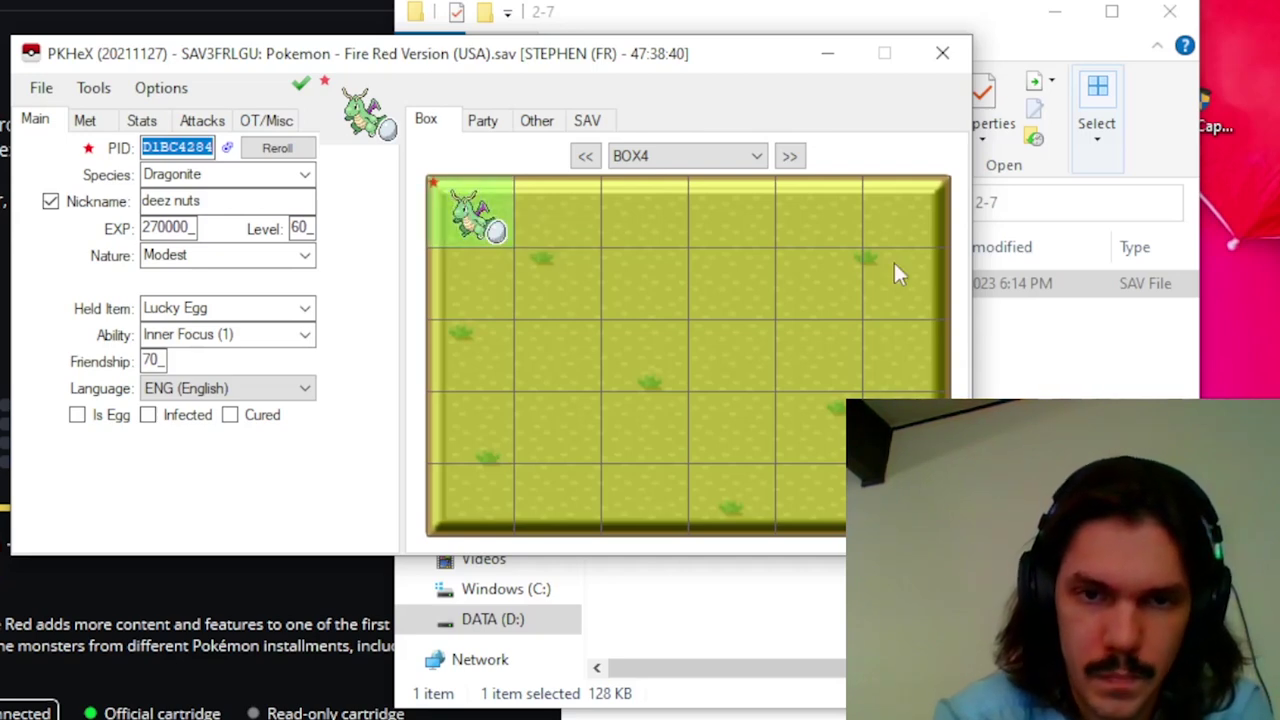
left_click(41, 89)
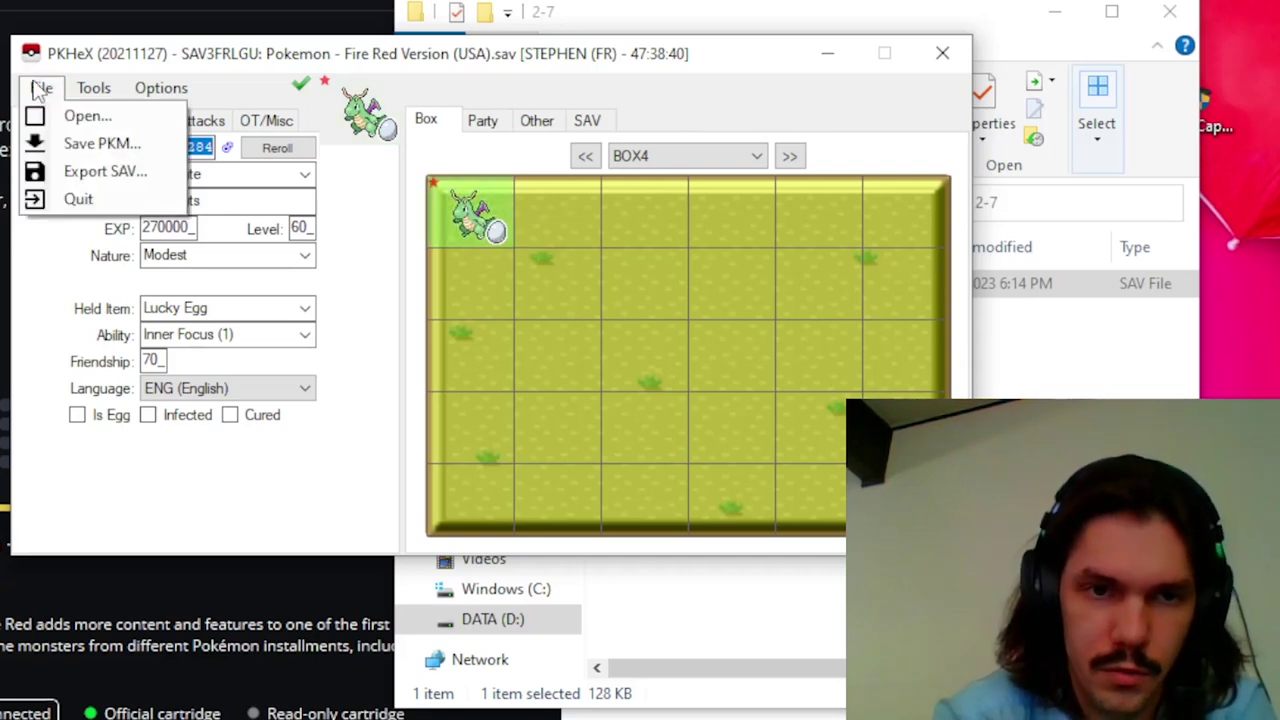
left_click(105, 172)
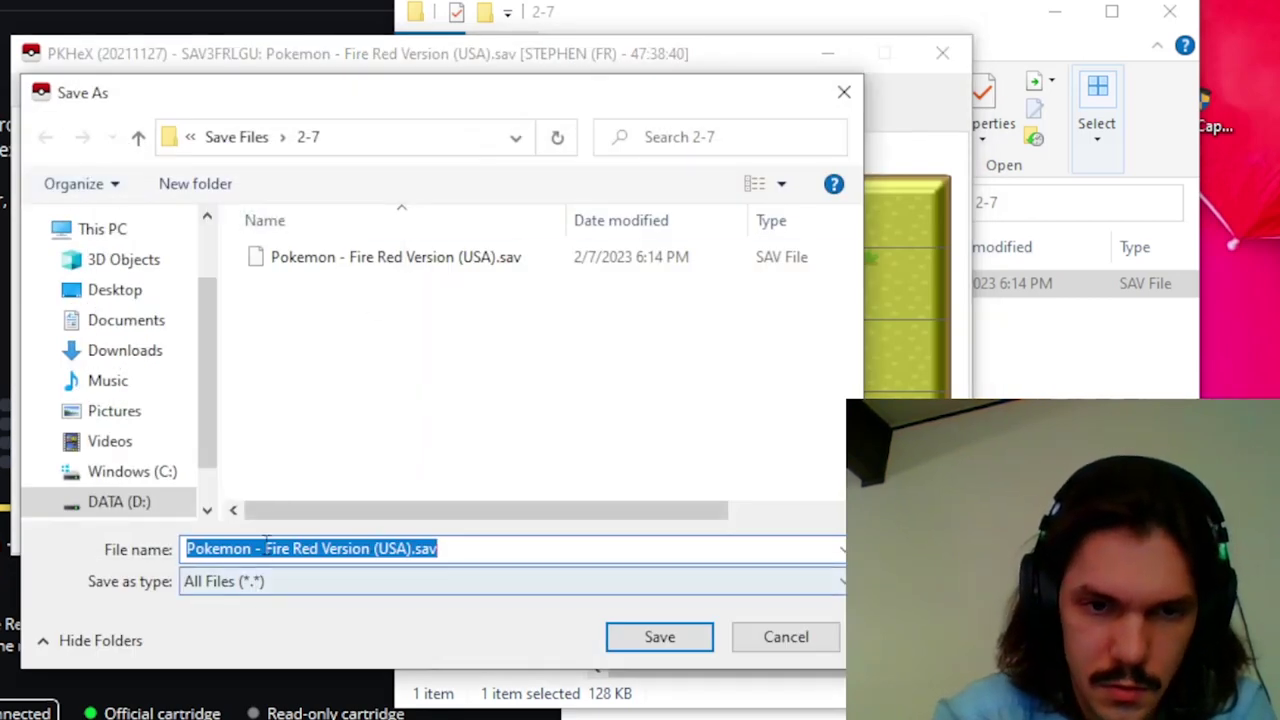
left_click(265, 548)
type("New")
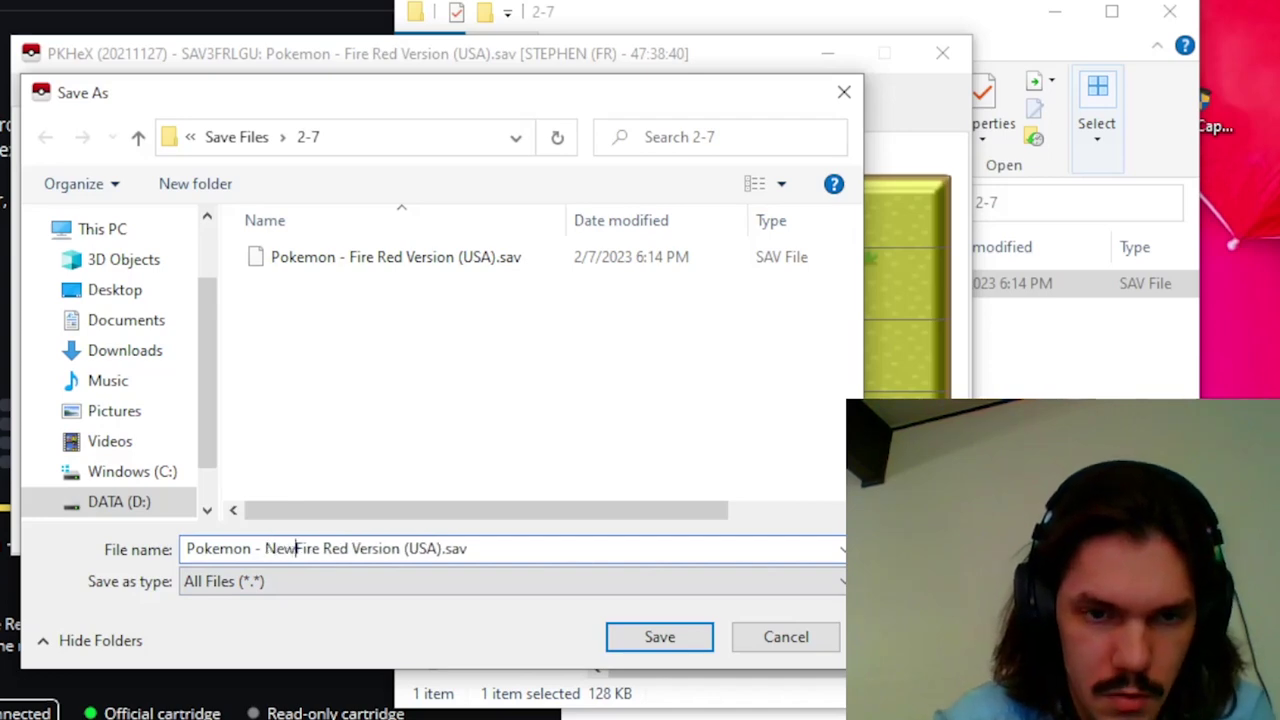
left_click(663, 637)
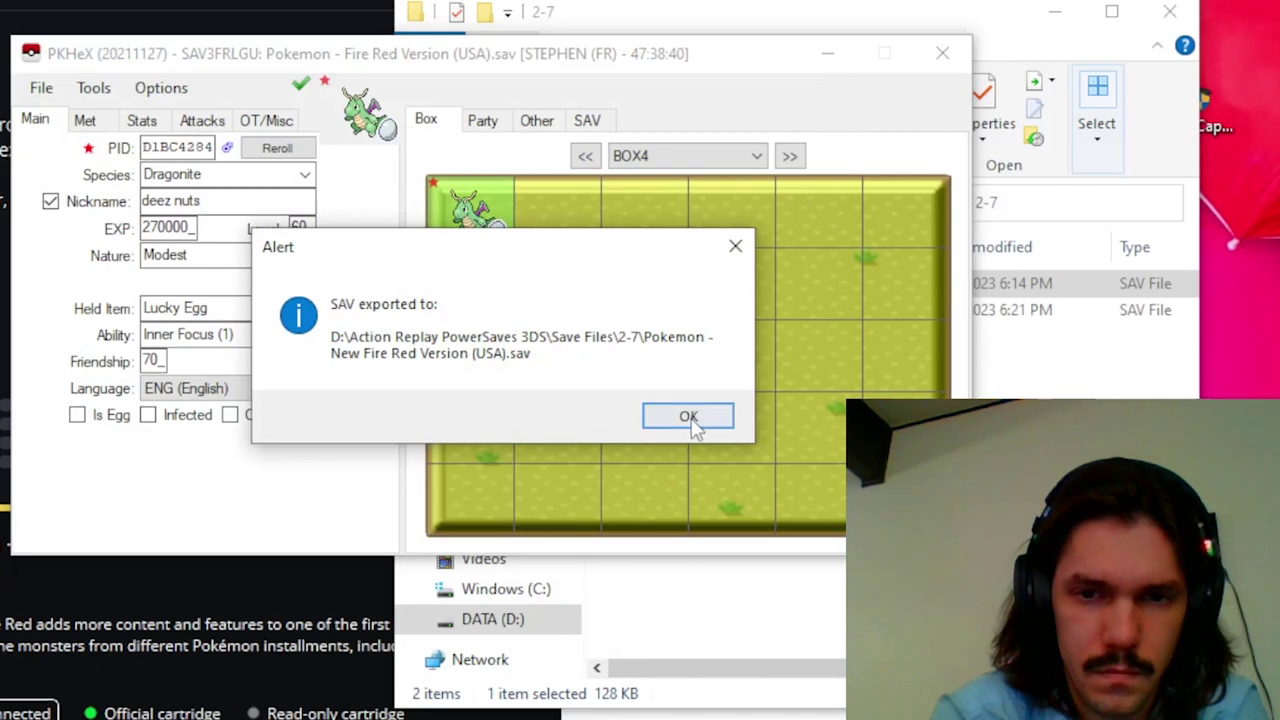
left_click(689, 417)
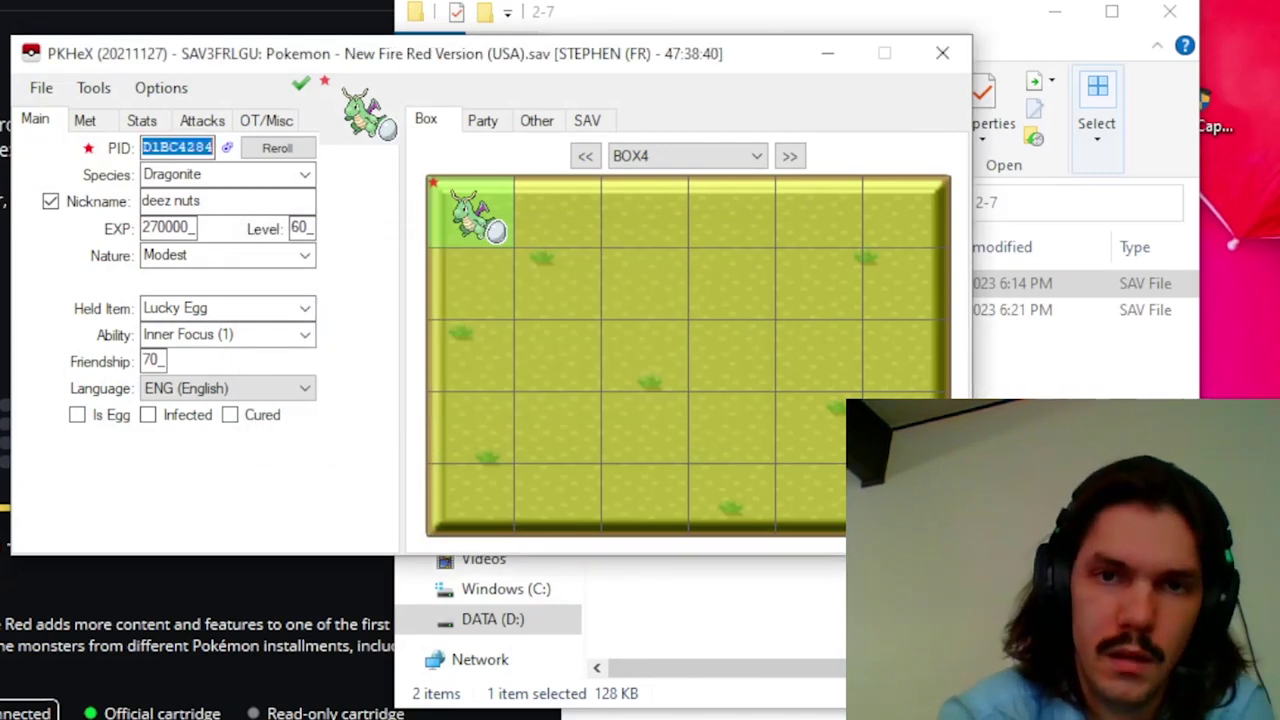
- Switch to Epilogue Operator and try to upload "Pokemon - New Fire Red Version (USA).sav" from Save Files folder 2-7 to the cartridge
key("alt+Tab")
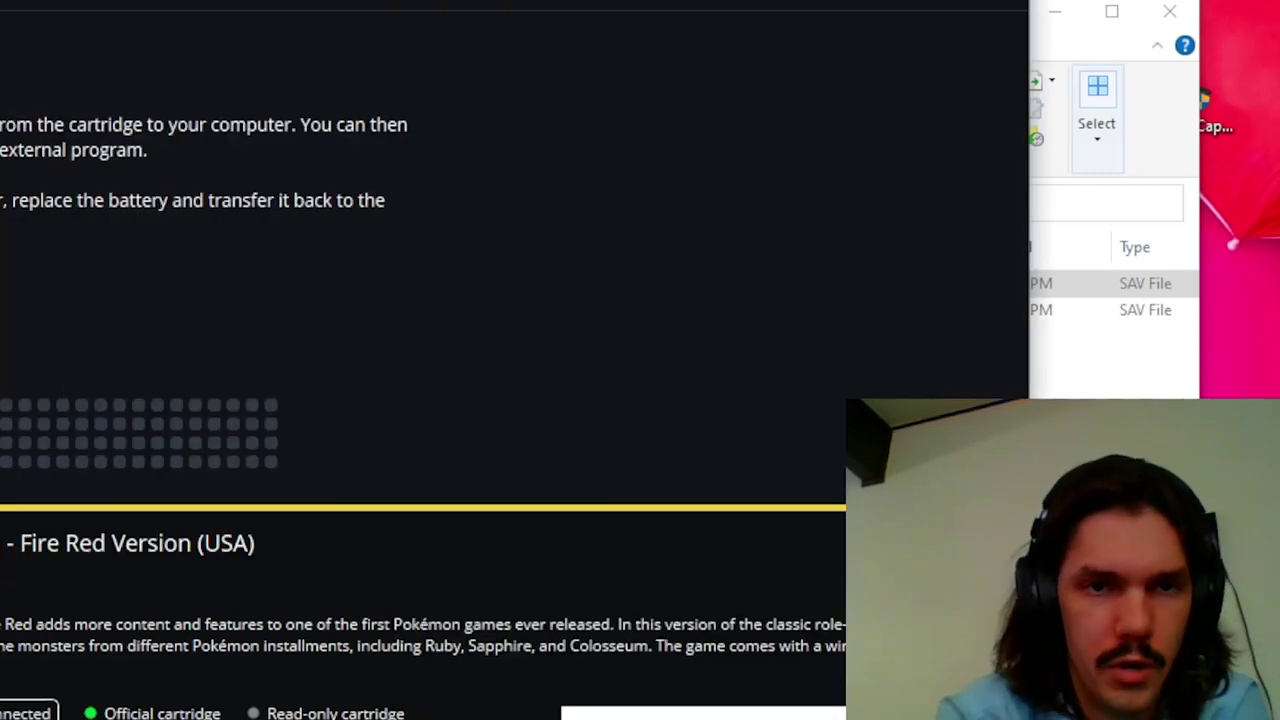
left_click(265, 0)
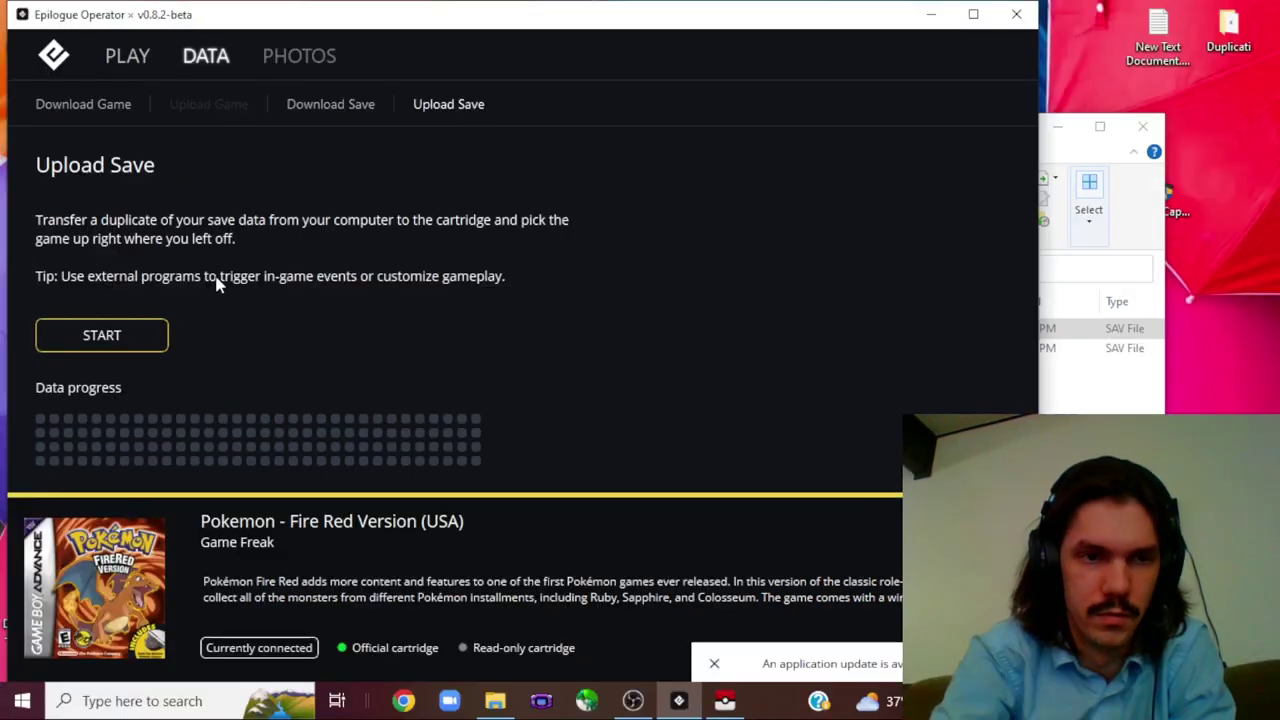
left_click(133, 338)
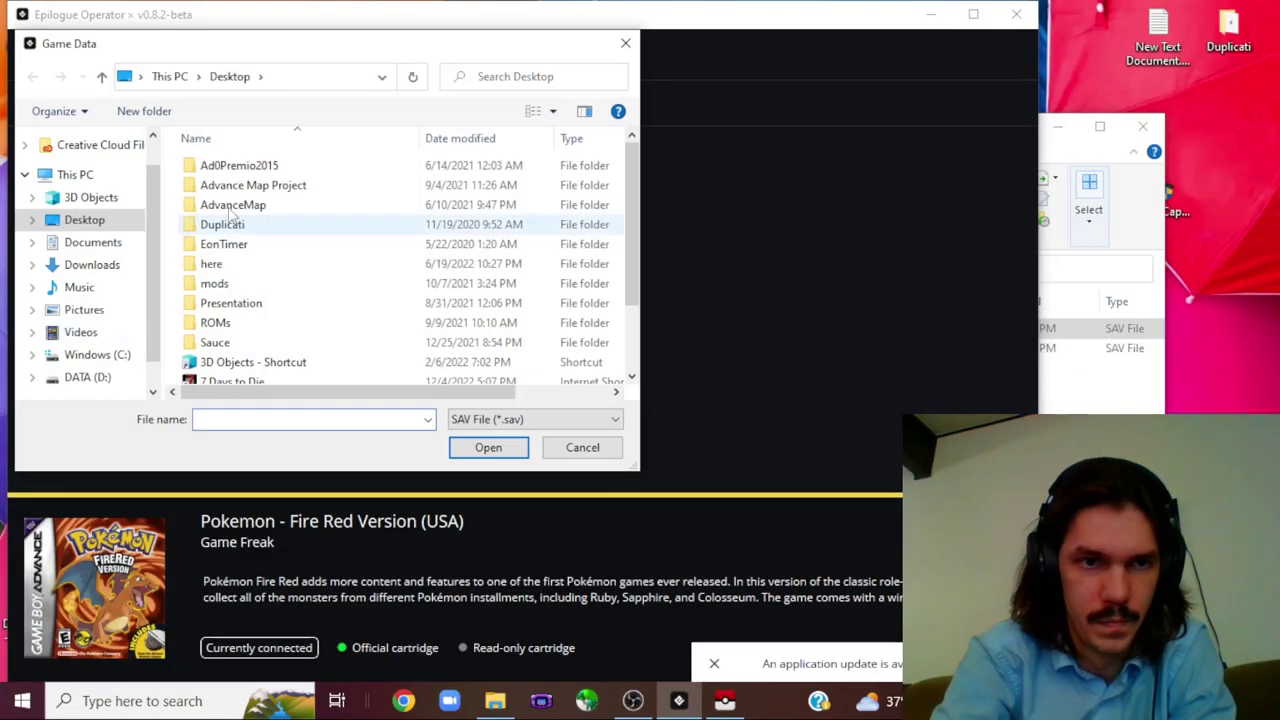
left_click(100, 388)
double_click(285, 170)
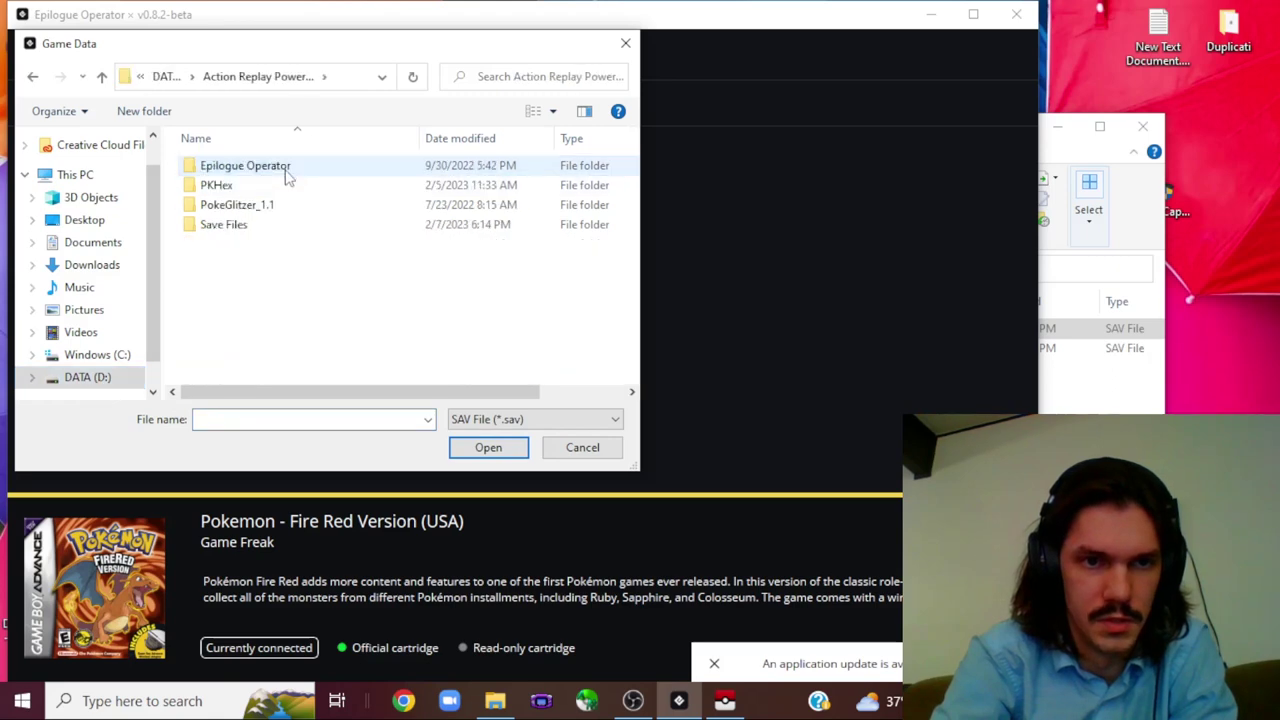
double_click(237, 226)
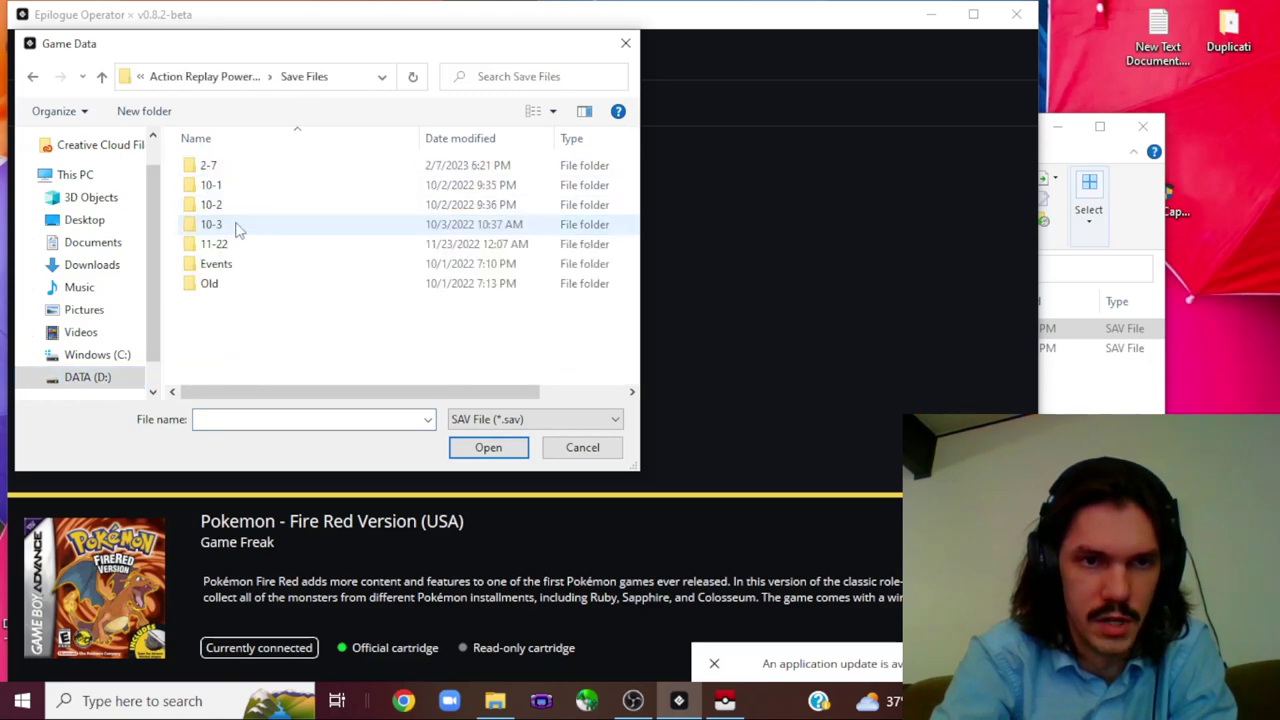
double_click(220, 167)
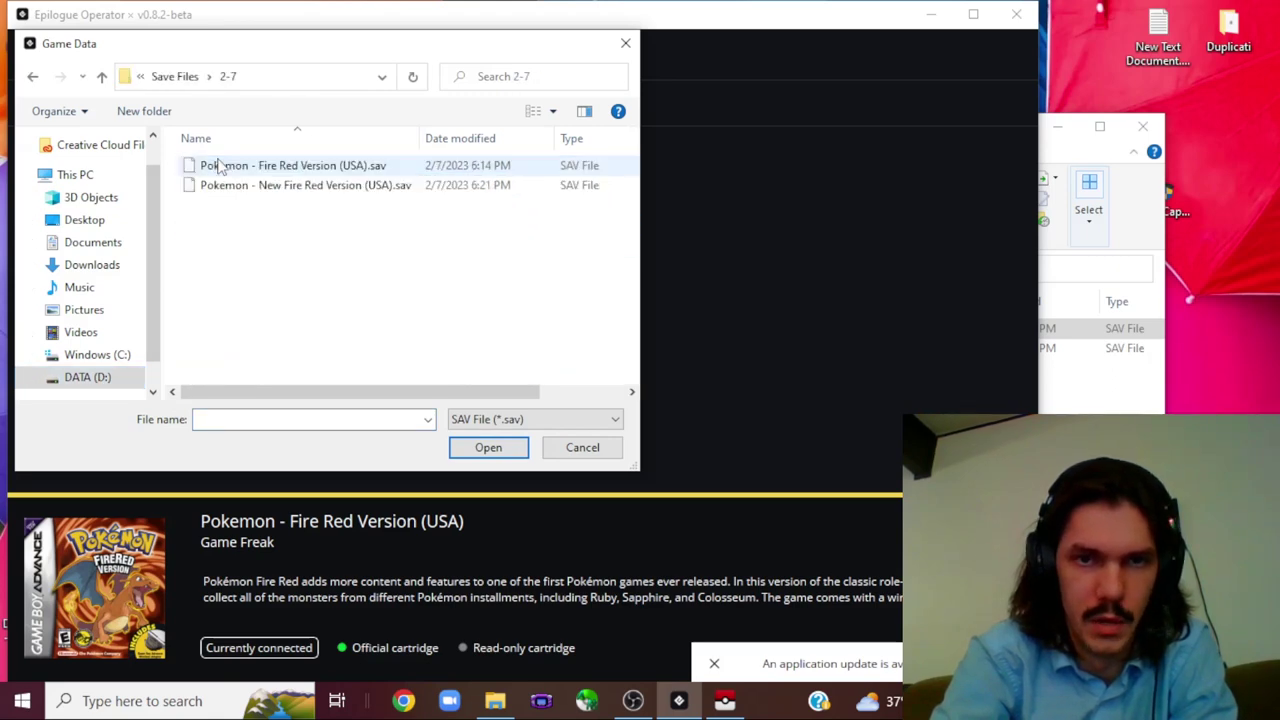
left_click(304, 192)
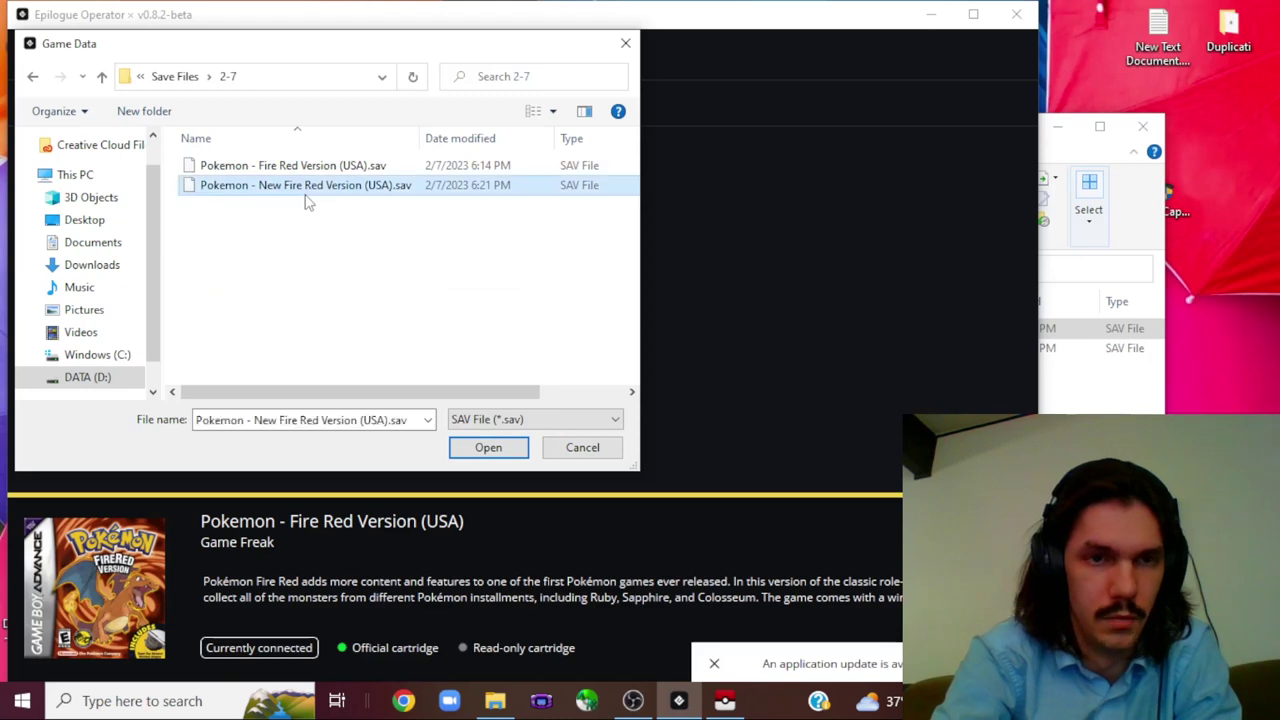
left_click(487, 449)
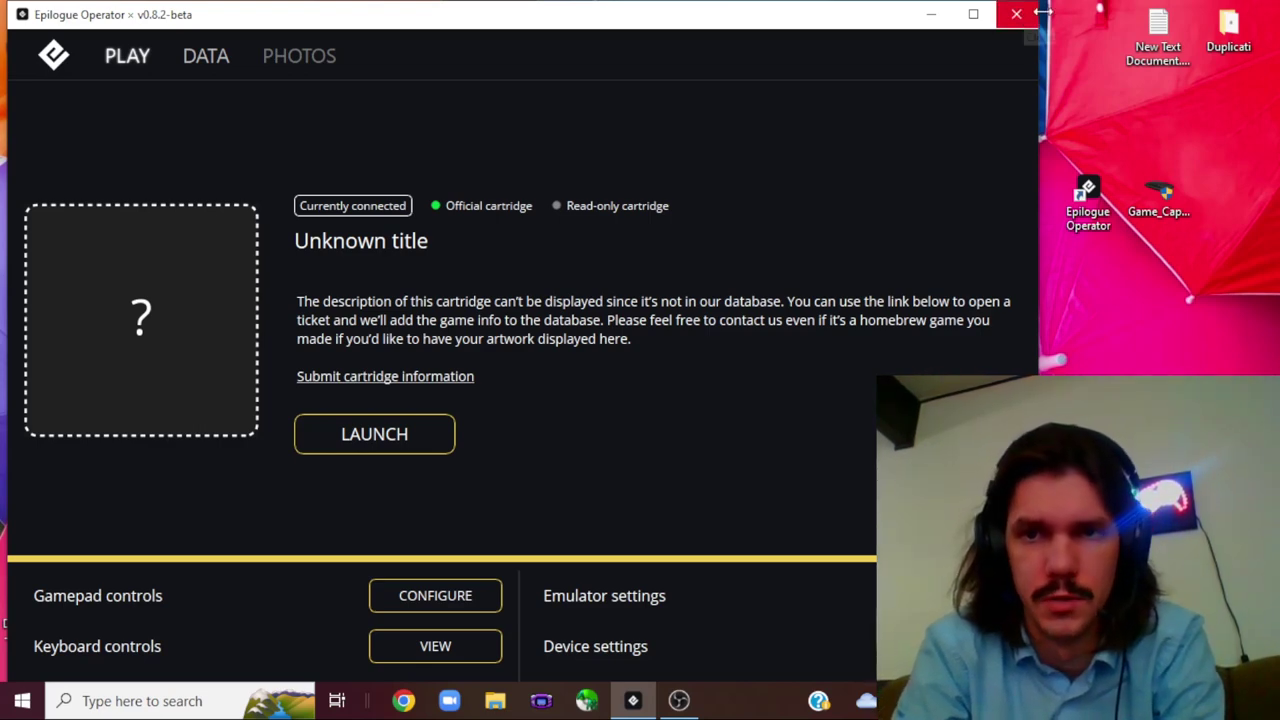
- Restart Epilogue Operator and upload "Pokemon - New Fire Red Version (USA).sav" from folder 2-7 on DATA (D:) to the cartridge again
left_click(1021, 20)
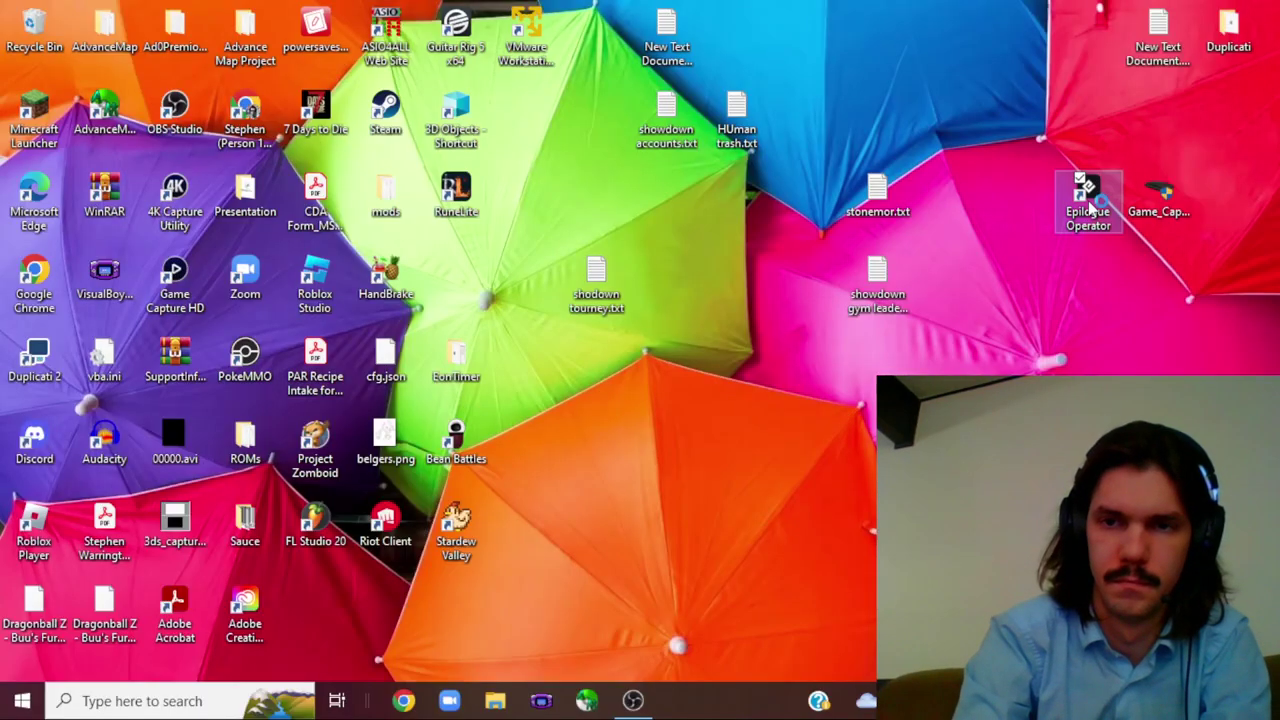
left_click(628, 704)
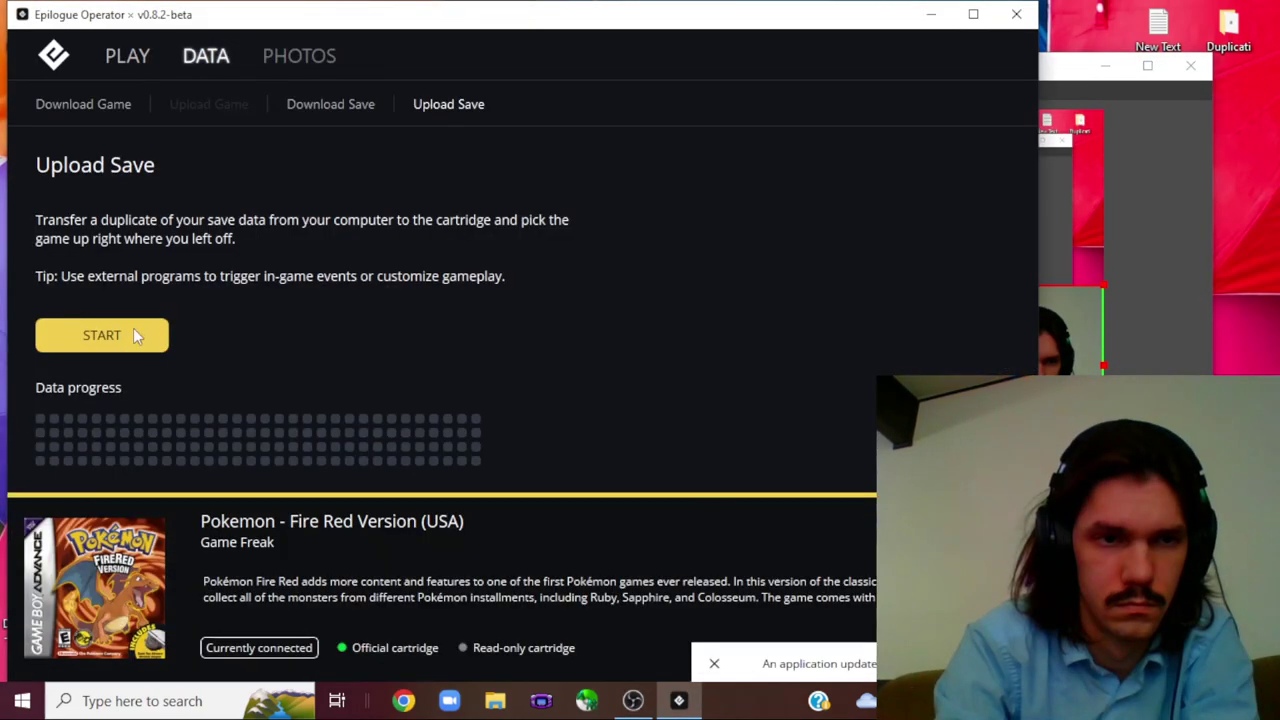
left_click(134, 330)
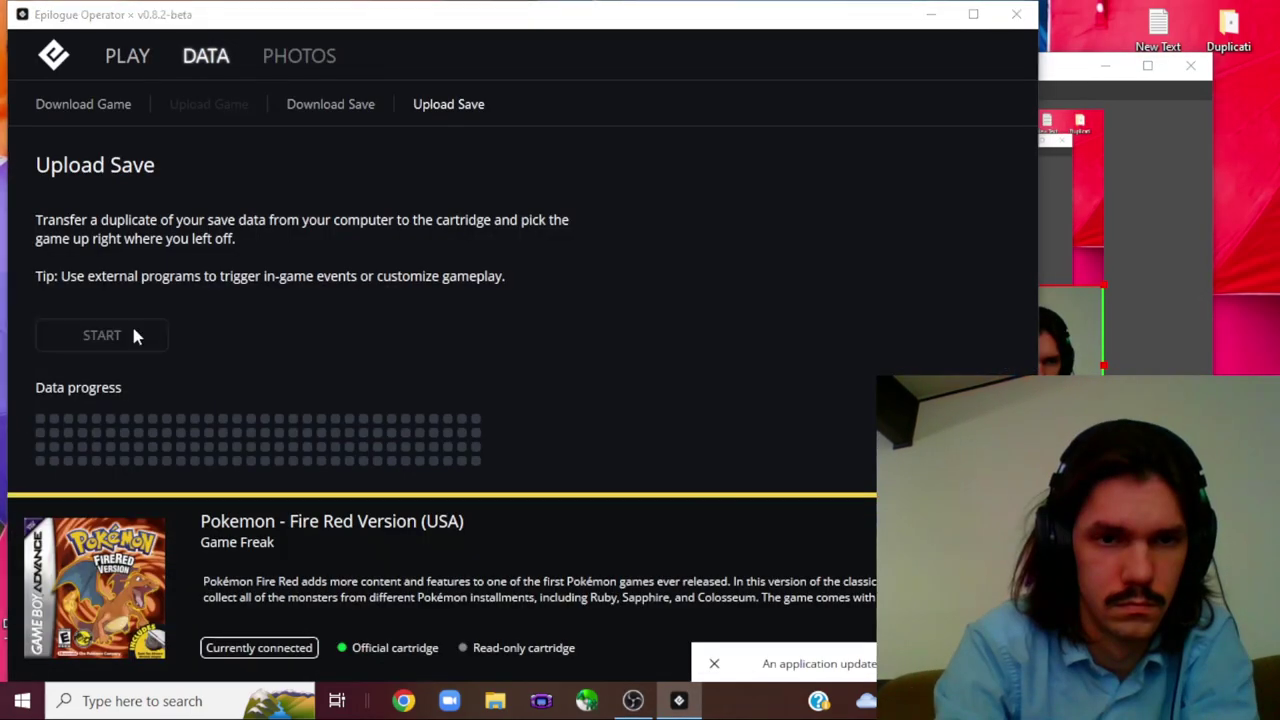
left_click(102, 384)
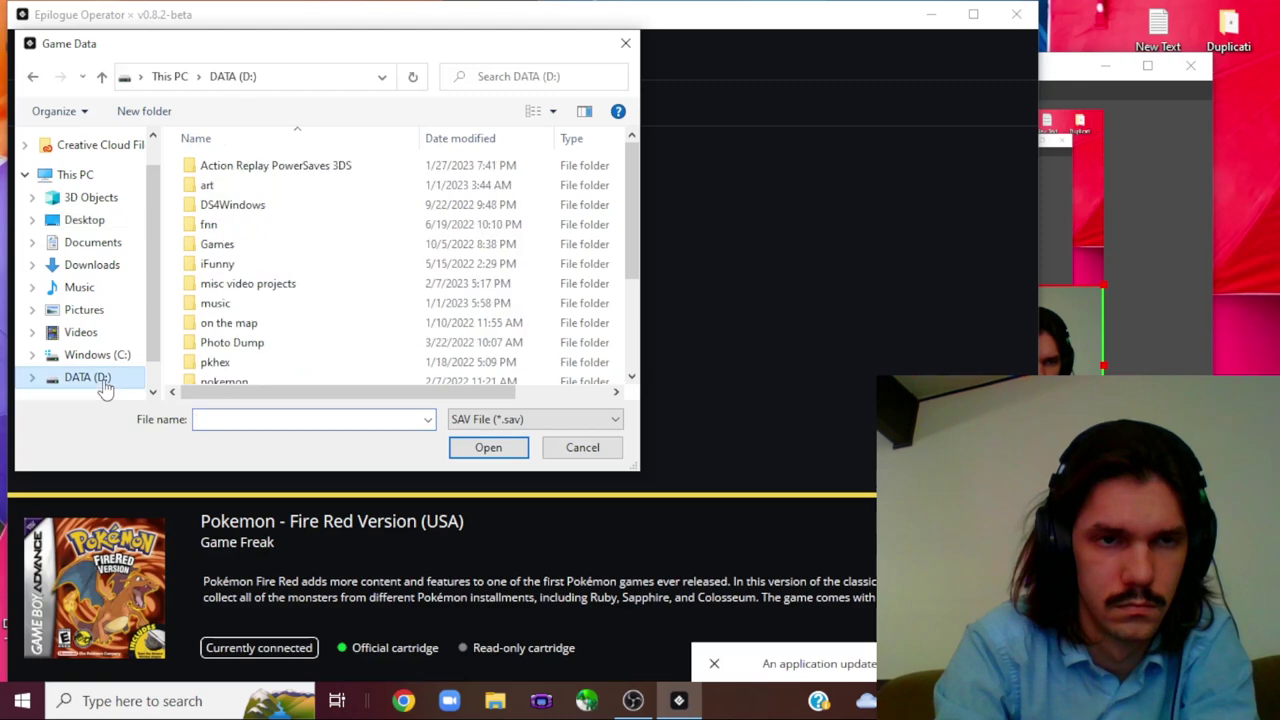
double_click(270, 168)
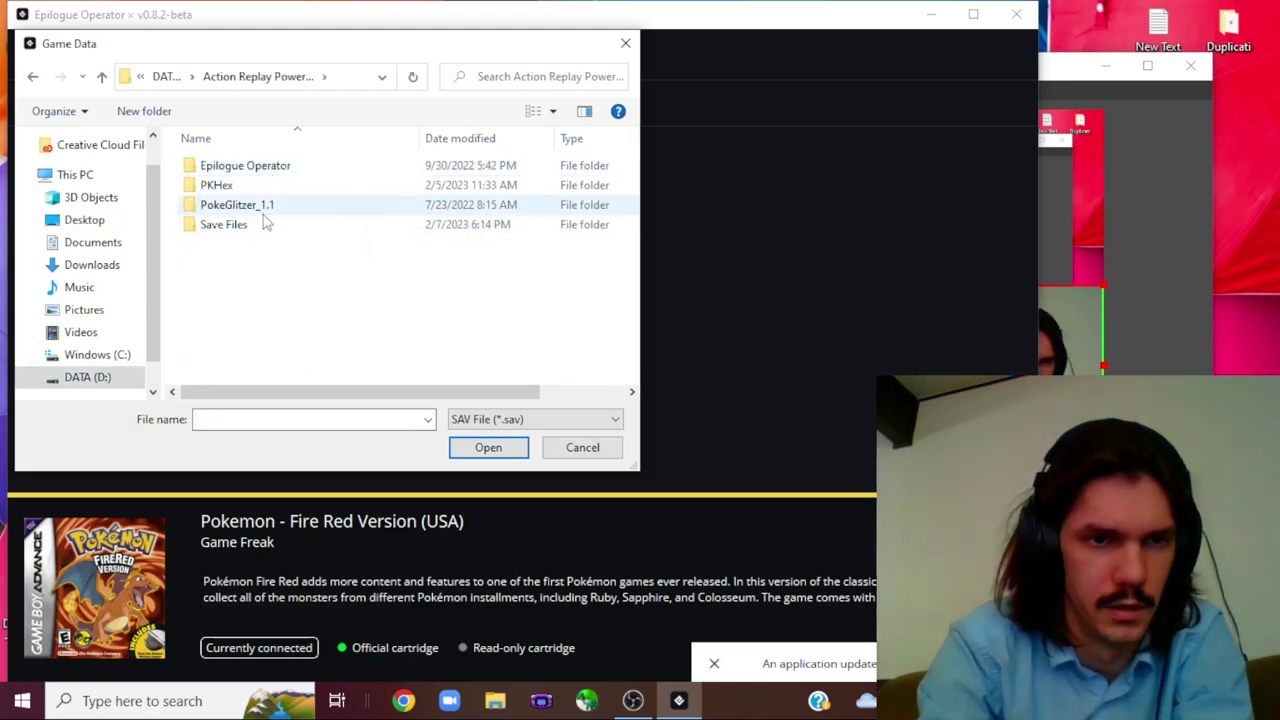
double_click(262, 226)
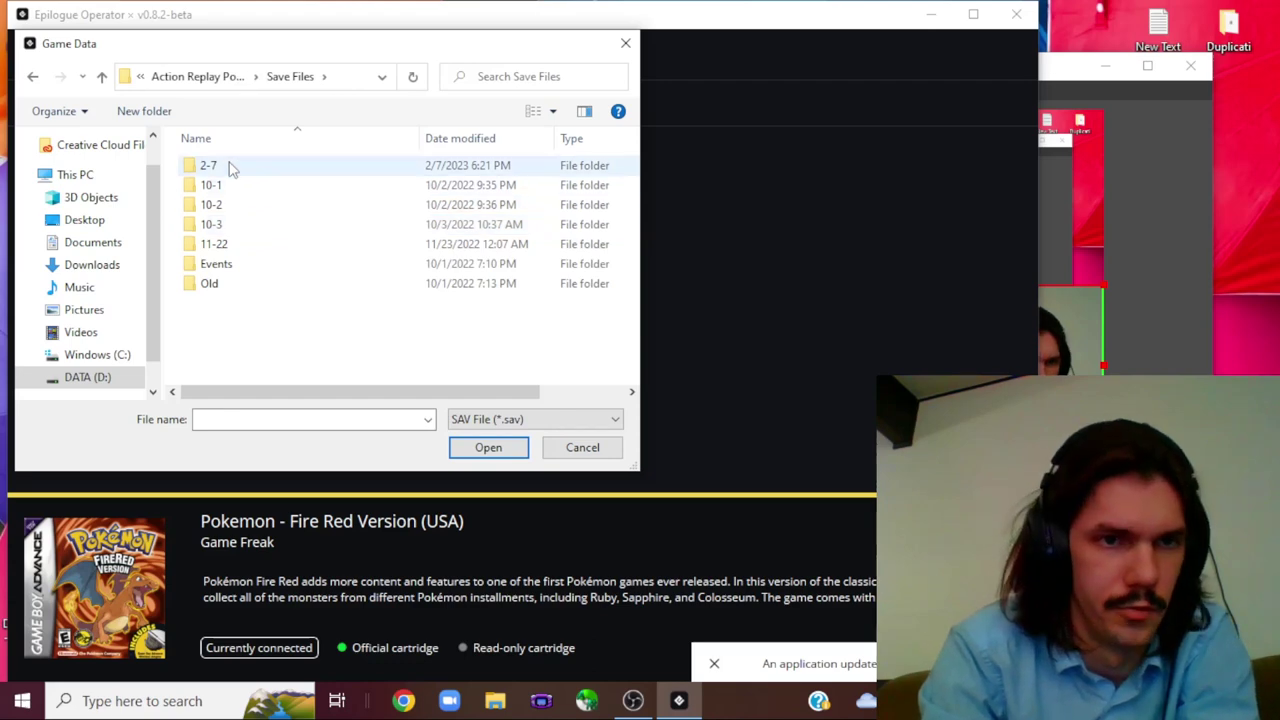
double_click(227, 168)
double_click(296, 186)
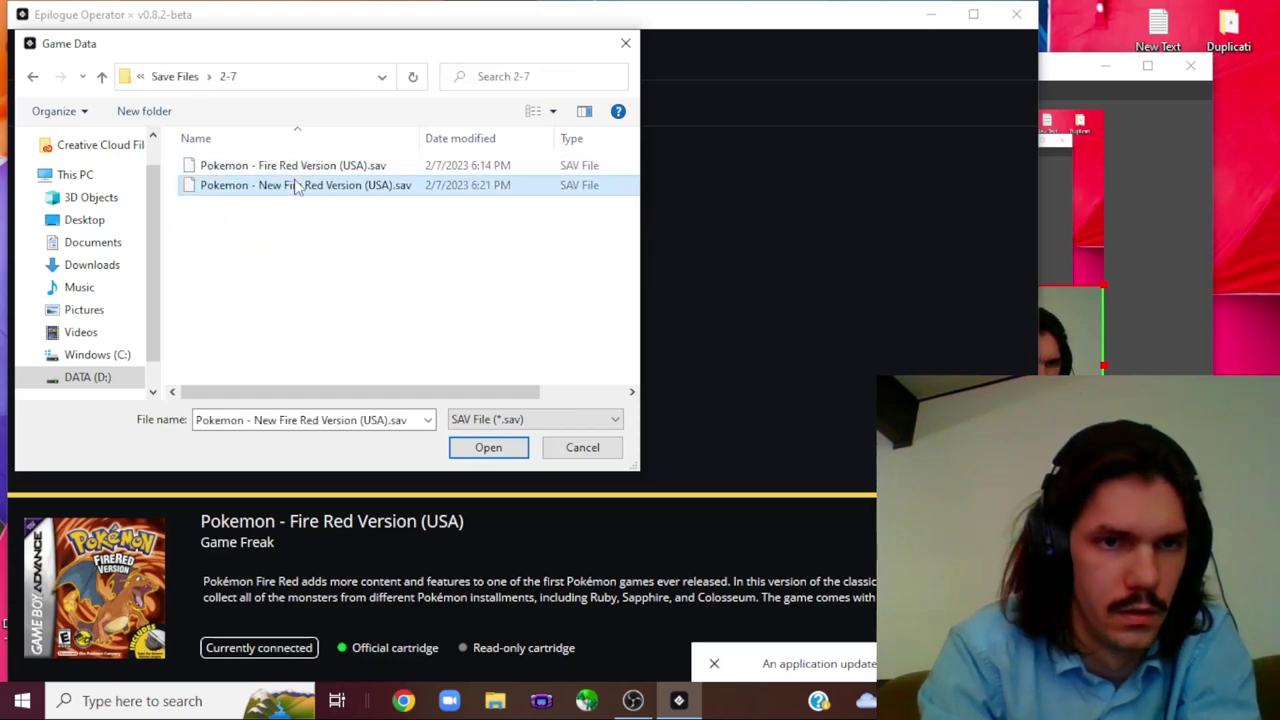